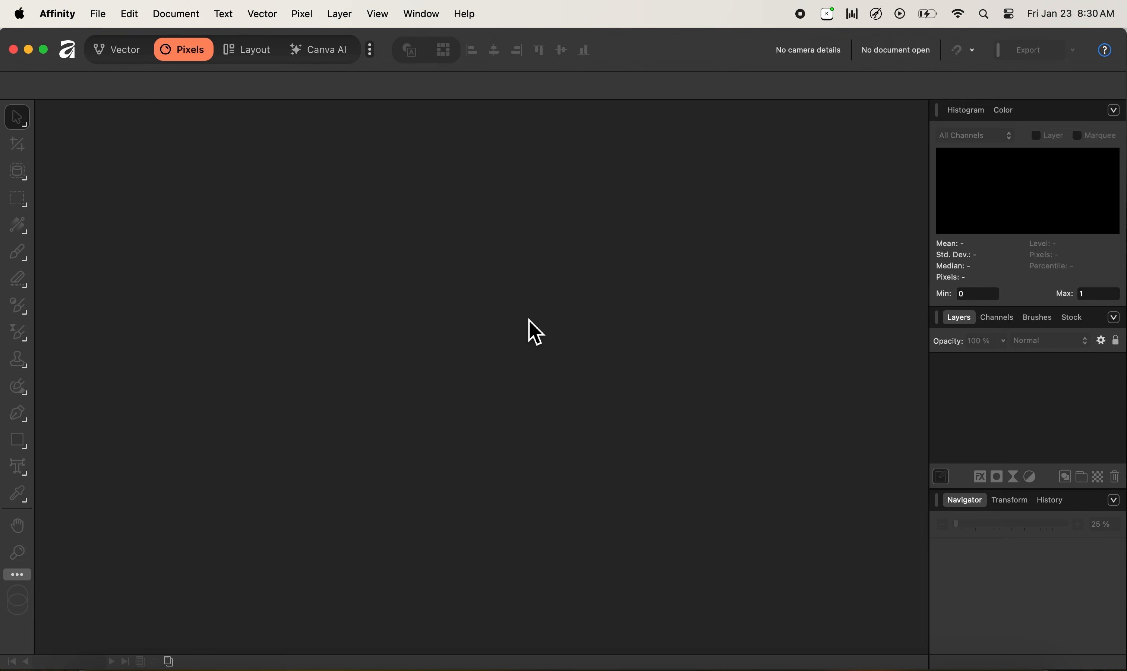
- Search the Pexels stock library for "sky" photos
{"action": "left_click", "coordinate": [1073, 321]}
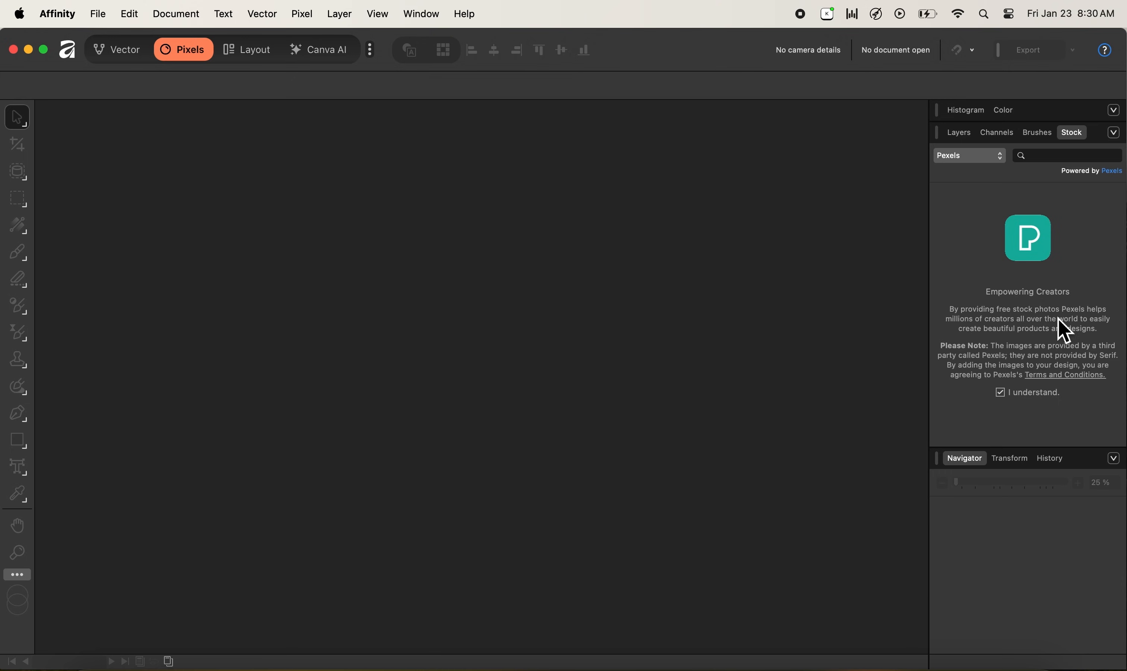
{"action": "left_click", "coordinate": [984, 161]}
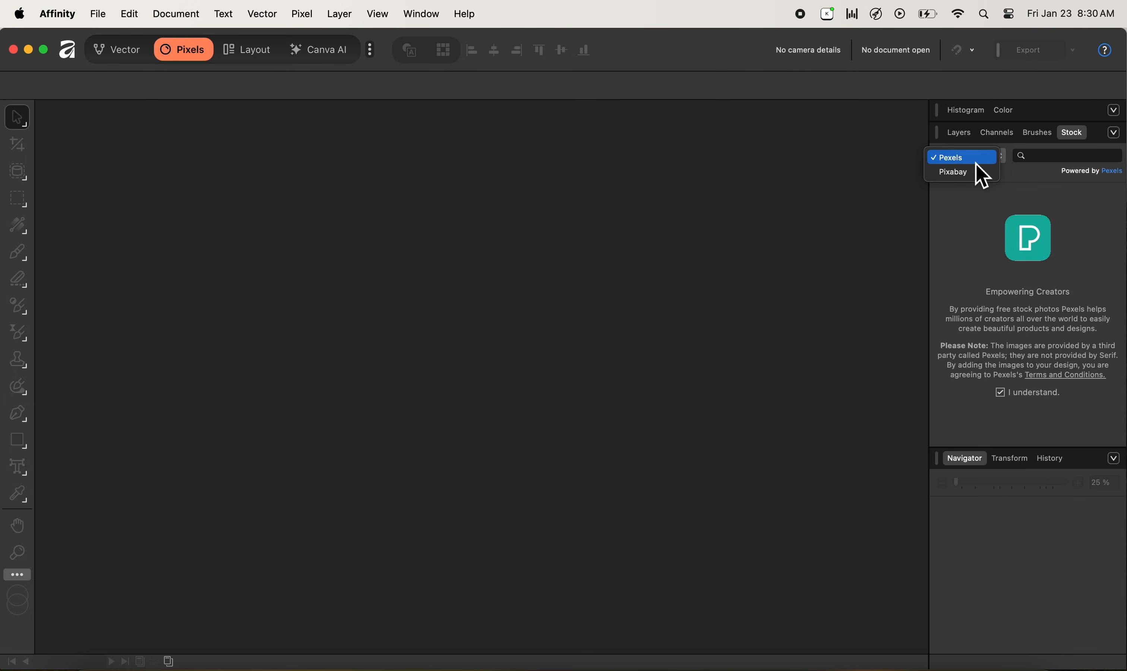
{"action": "left_click", "coordinate": [976, 161]}
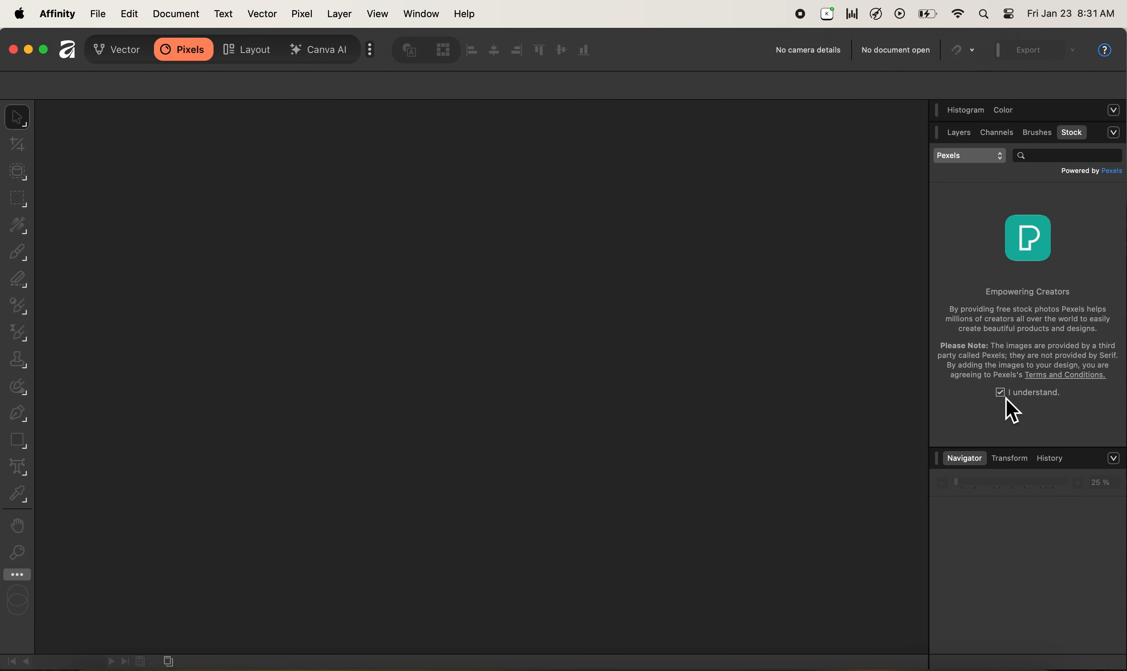
{"action": "left_click", "coordinate": [1067, 158]}
{"action": "type", "text": "sky"}
{"action": "key", "text": "Return"}
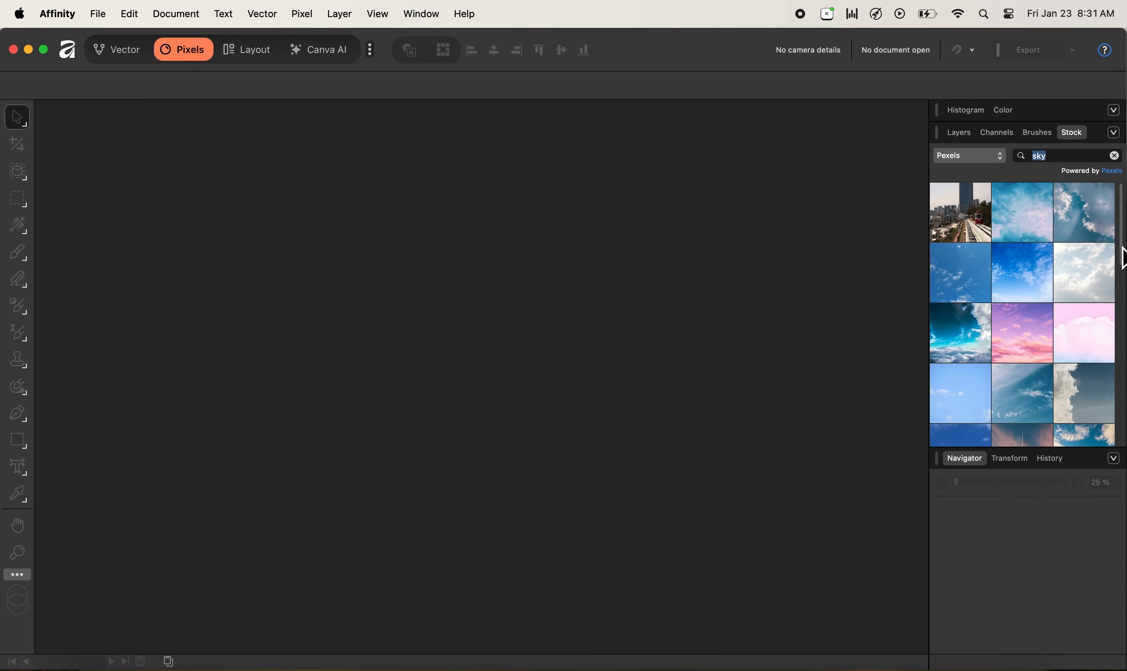
- Open the plain cloudless blue gradient sky photo from the stock results as a new document
{"action": "left_click_drag", "start_coordinate": [1122, 254], "coordinate": [1042, 327]}
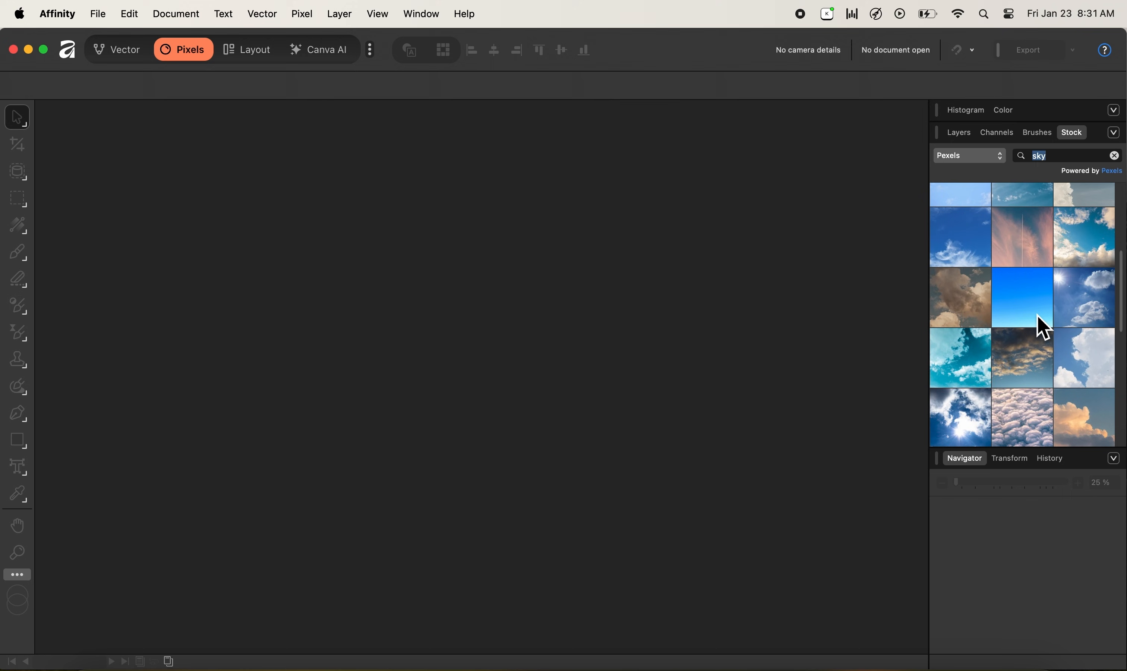
{"action": "left_click", "coordinate": [1035, 305]}
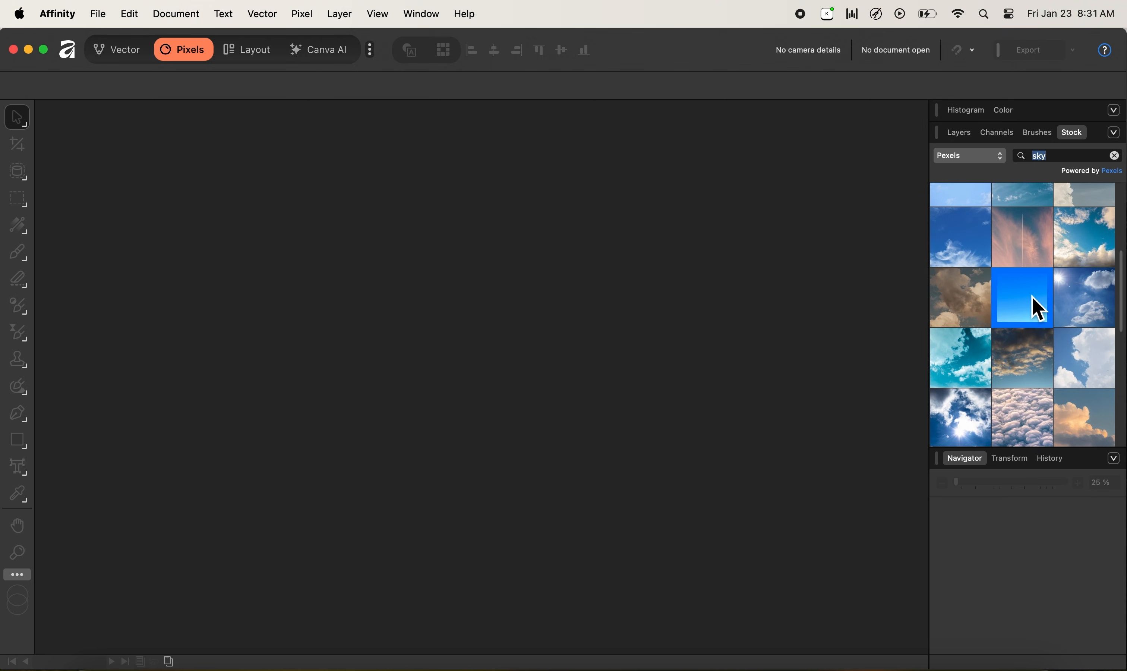
{"action": "left_click_drag", "start_coordinate": [1032, 304], "coordinate": [468, 305]}
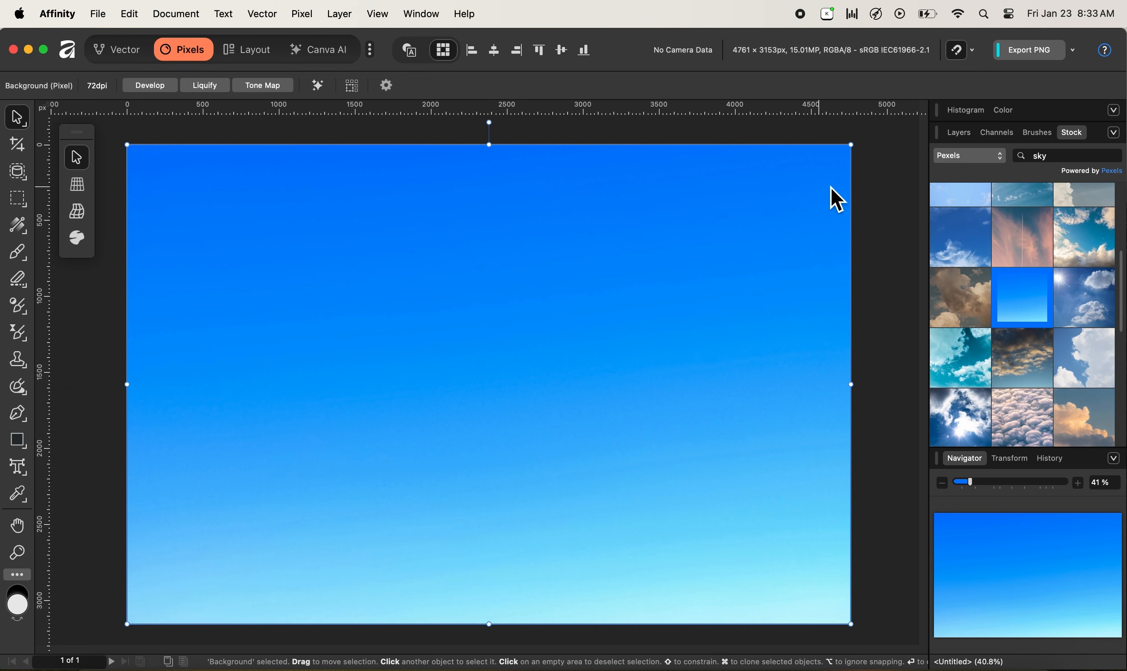
- Switch the stock source to Pixabay and search for "airplane"
{"action": "left_click", "coordinate": [970, 158]}
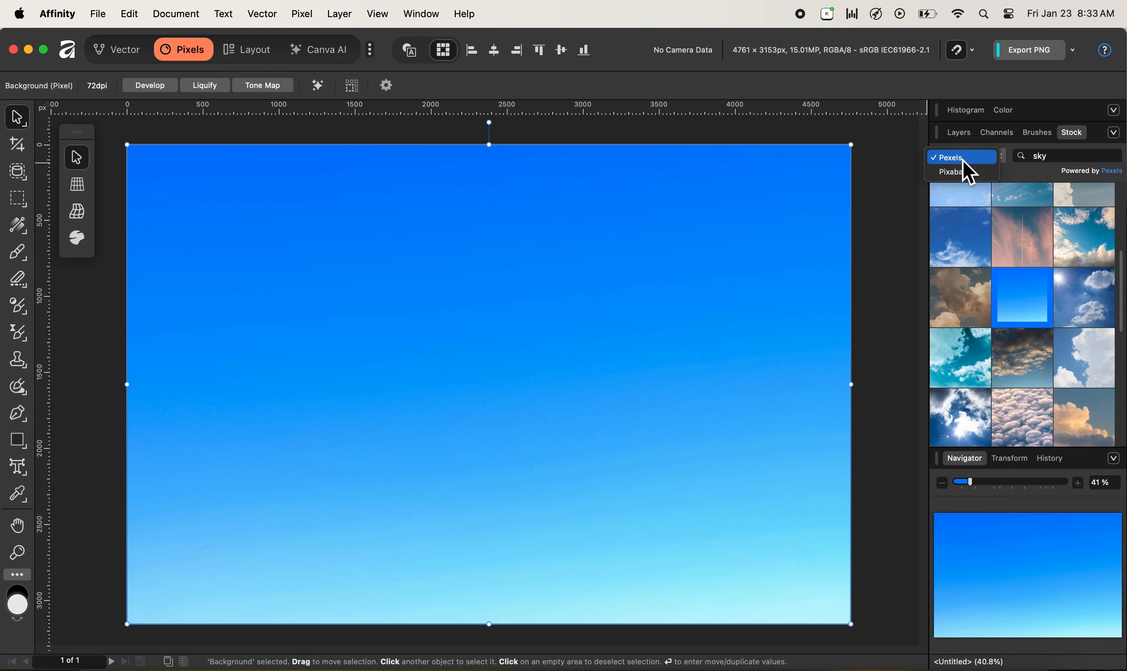
{"action": "left_click", "coordinate": [976, 177]}
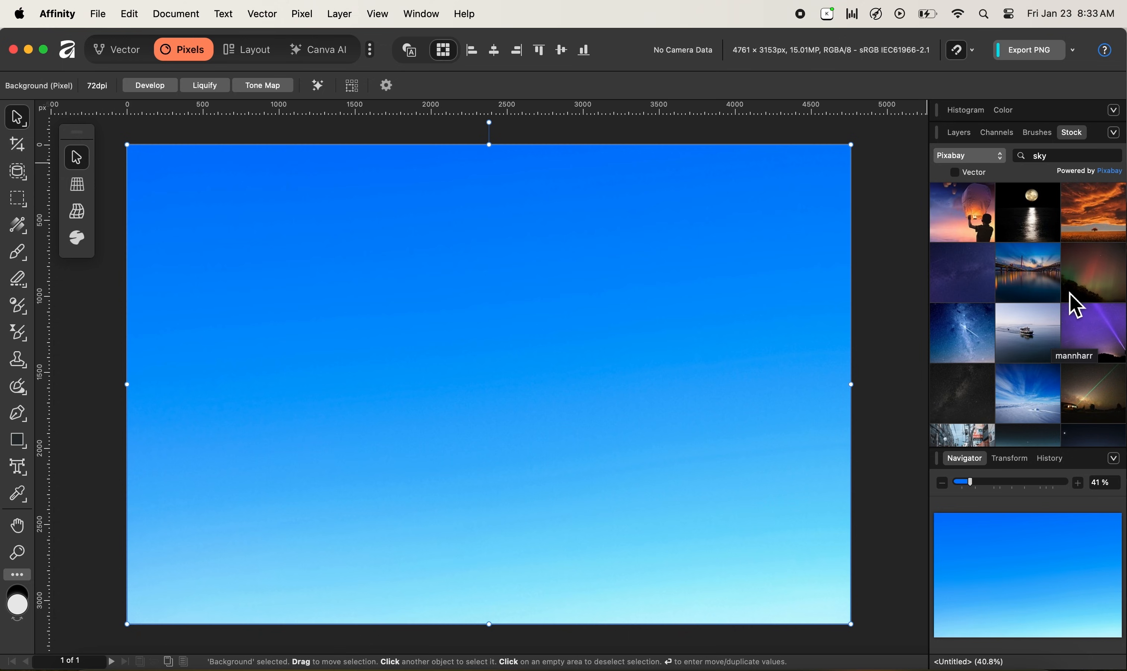
{"action": "left_click", "coordinate": [1084, 161]}
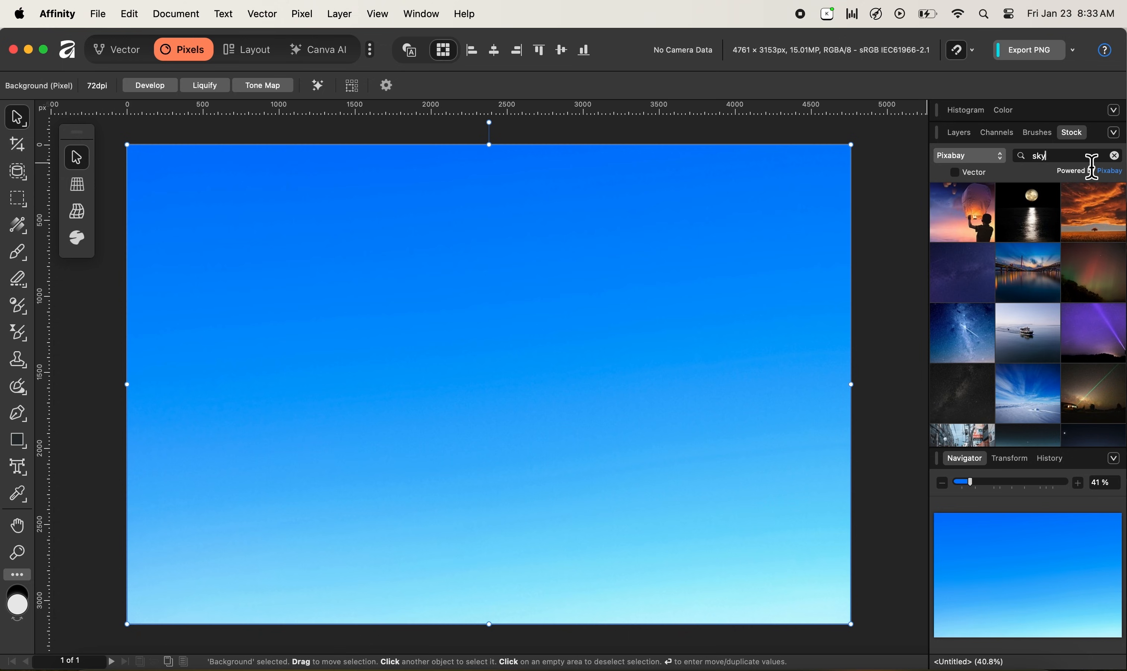
{"action": "key", "text": "BackSpace"}
{"action": "key", "text": "BackSpace"}
{"action": "key", "text": "BackSpace"}
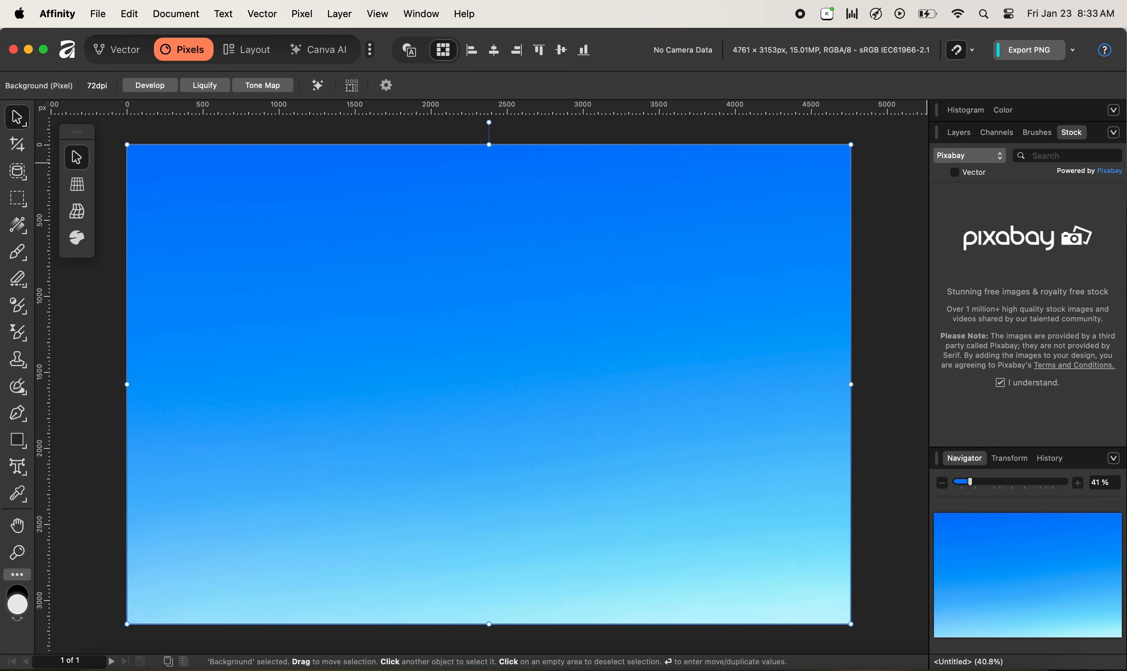
{"action": "type", "text": "airplane"}
{"action": "key", "text": "Return"}
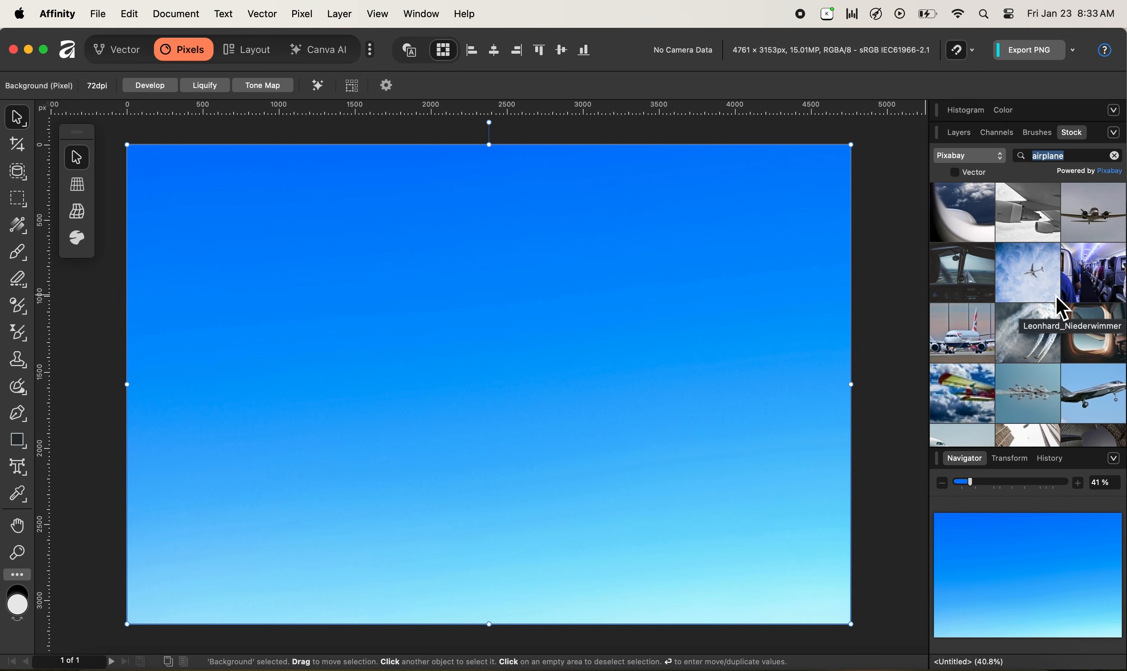
- Place the stock photo of the single grey fighter jet with lowered landing gear over the sky and dismiss its photo credit
{"action": "left_click", "coordinate": [1097, 397]}
{"action": "left_click_drag", "start_coordinate": [1099, 403], "coordinate": [495, 349]}
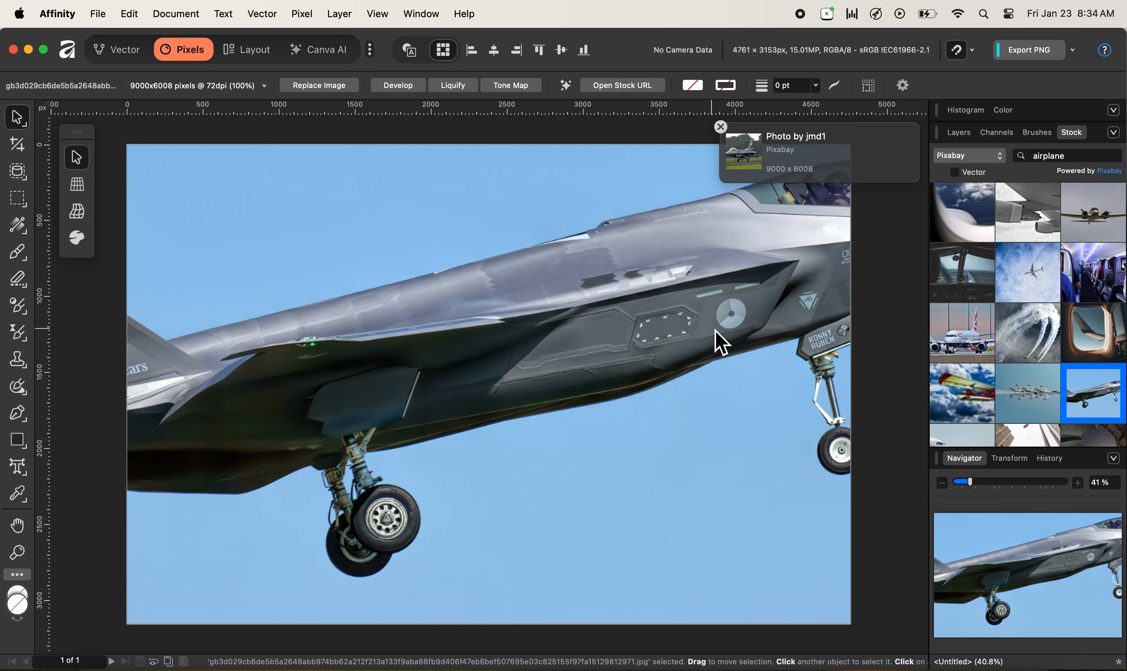
{"action": "left_click", "coordinate": [721, 130]}
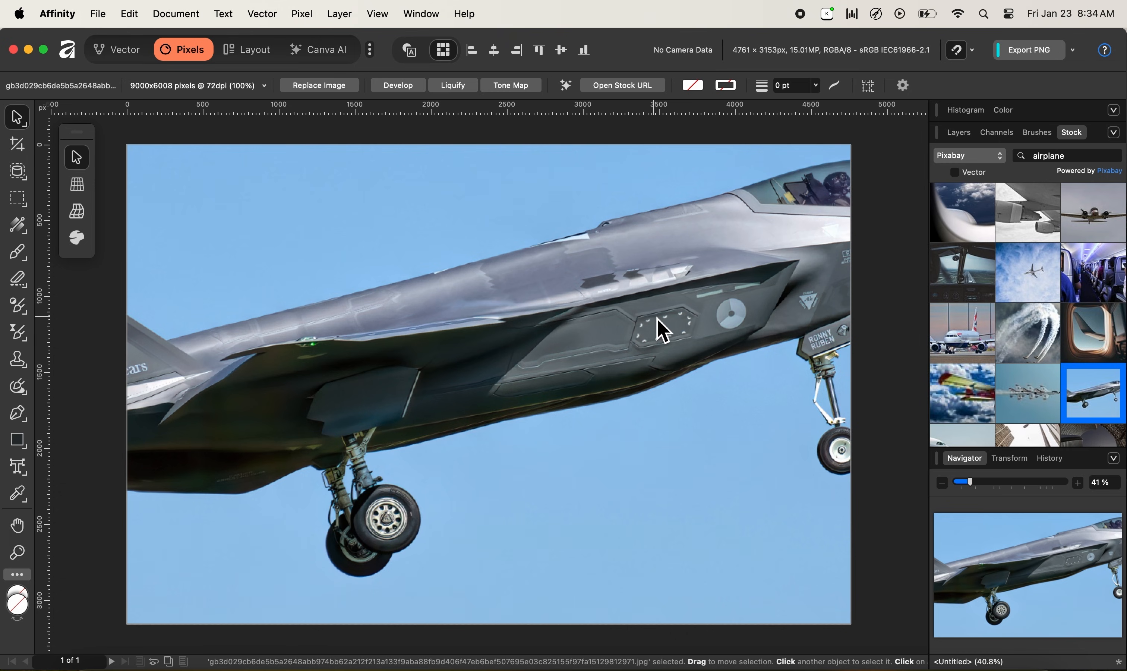
- Scale the jet photo down to about 33% and centre it on the sky background
{"action": "scroll", "coordinate": [660, 320], "scroll_direction": "down", "scroll_amount": 5}
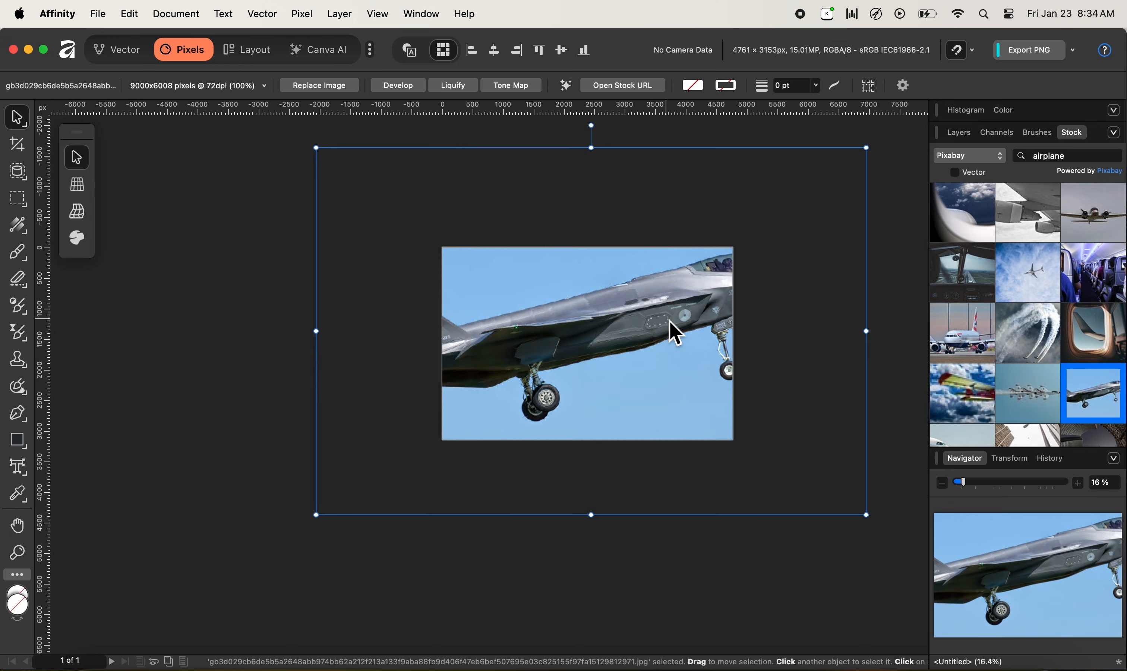
{"action": "scroll", "coordinate": [668, 328], "scroll_direction": "up", "scroll_amount": 2}
{"action": "scroll", "coordinate": [668, 327], "scroll_direction": "right", "scroll_amount": 2}
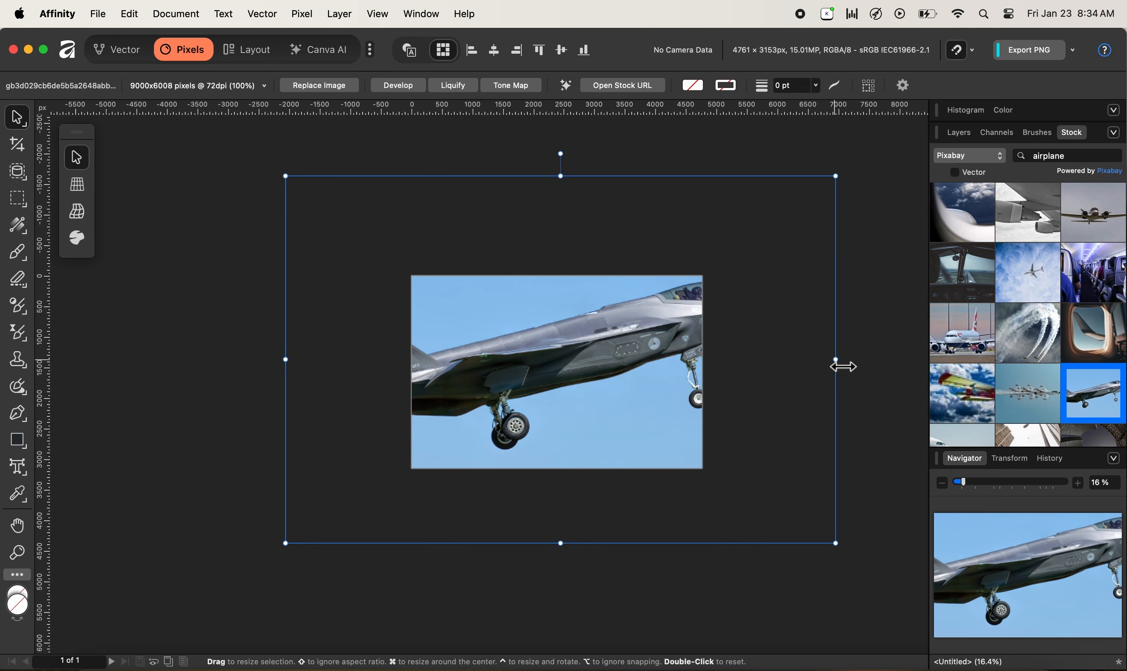
{"action": "left_click_drag", "start_coordinate": [843, 366], "coordinate": [470, 372]}
{"action": "left_click_drag", "start_coordinate": [358, 368], "coordinate": [529, 387]}
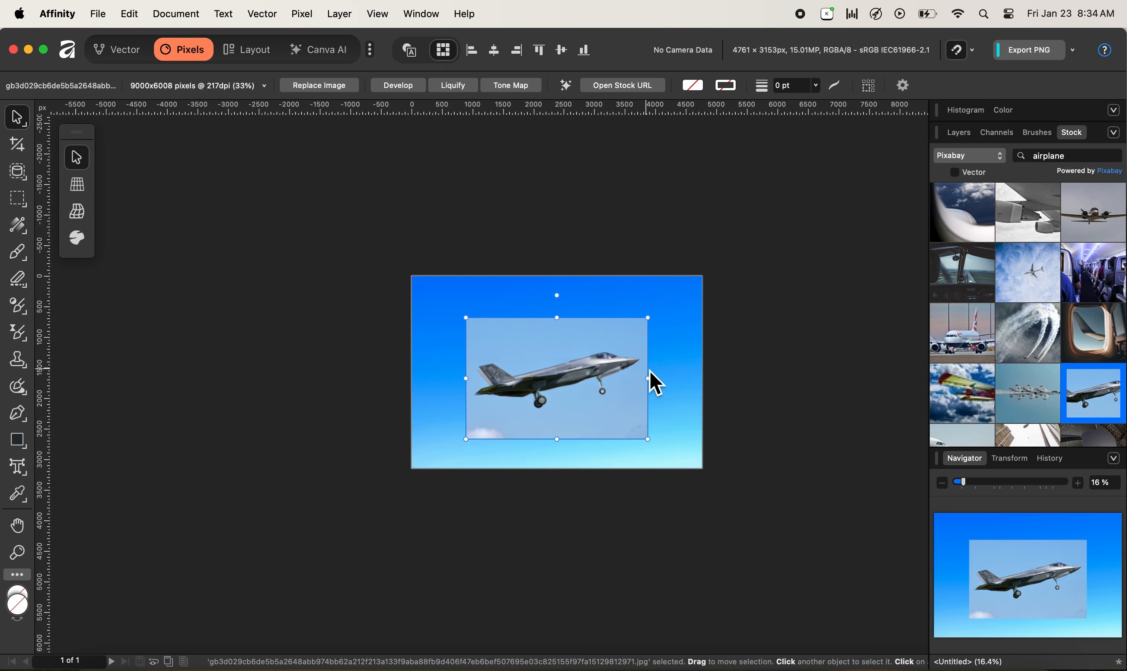
{"action": "key", "text": "super+0"}
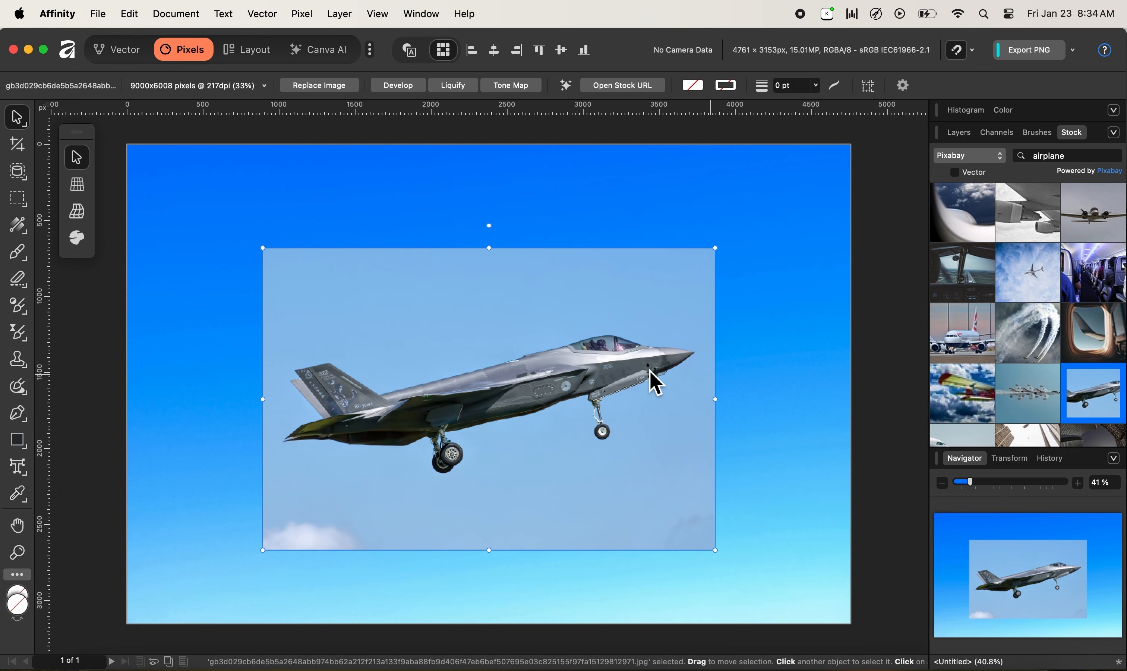
- Add a mask layer to the jet photo and invert the mask to black so the photo is fully hidden
{"action": "left_click", "coordinate": [959, 133]}
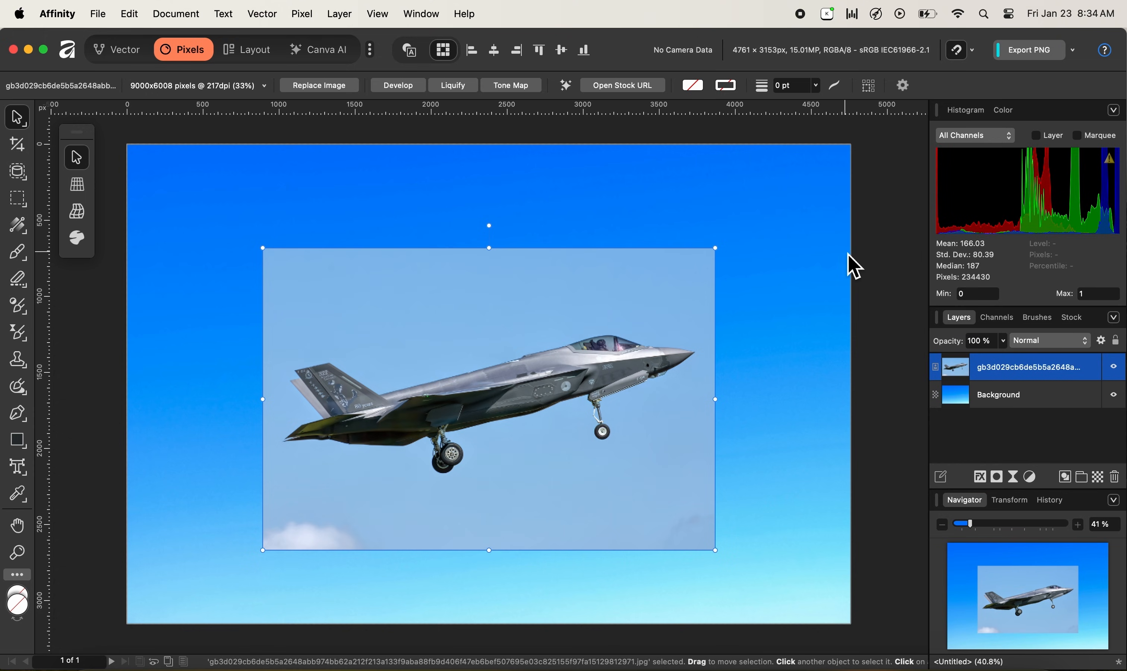
{"action": "left_click", "coordinate": [970, 115]}
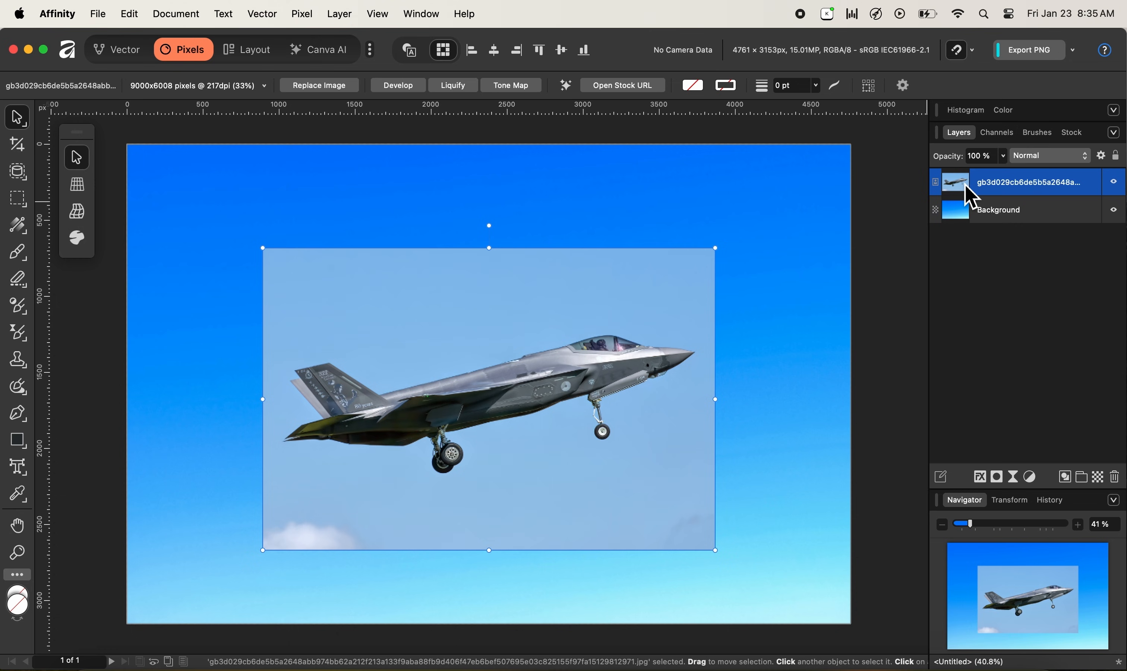
{"action": "left_click", "coordinate": [997, 478]}
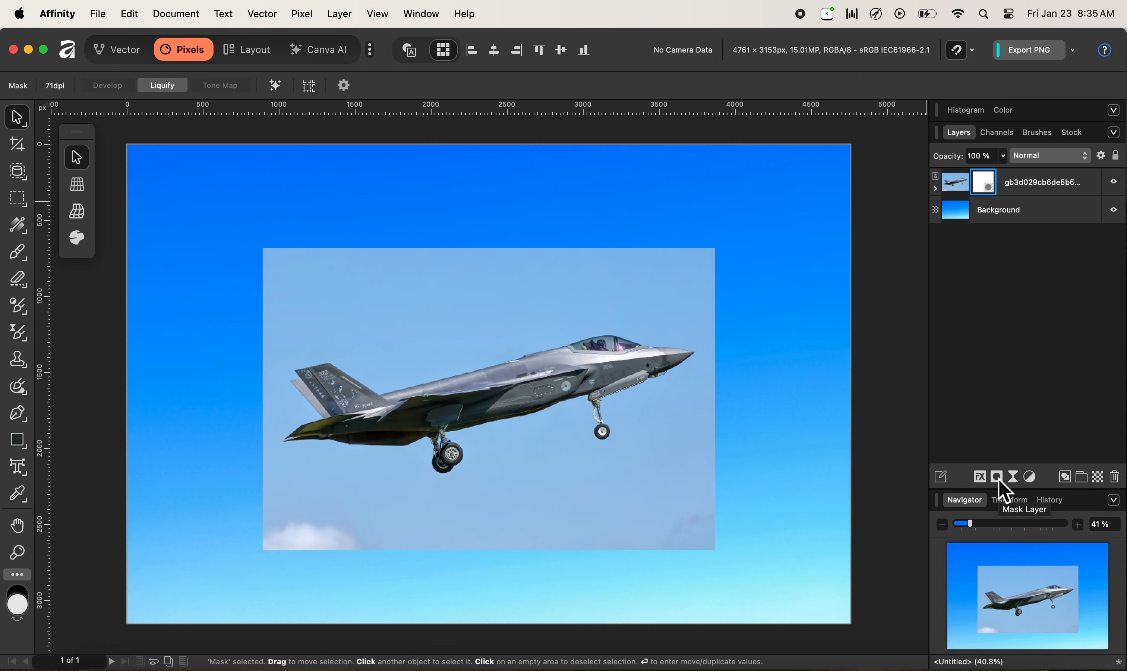
{"action": "left_click", "coordinate": [985, 183]}
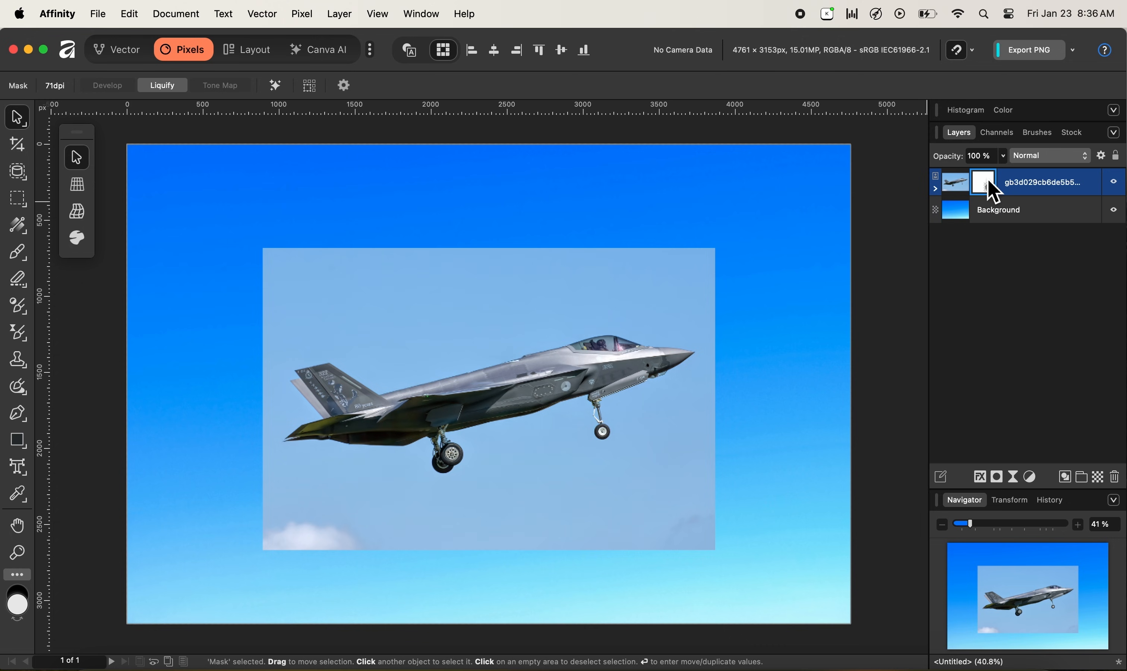
{"action": "key", "text": "super+i"}
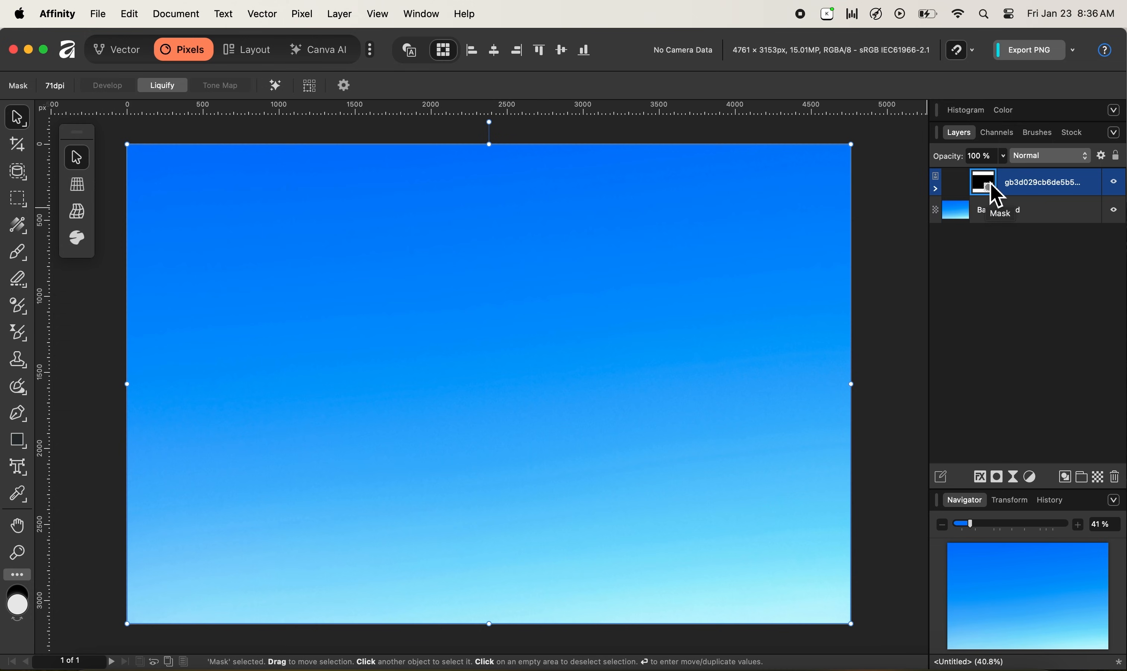
- Choose the Paint Brush with white as the active colour for painting on the mask
{"action": "left_click", "coordinate": [20, 254]}
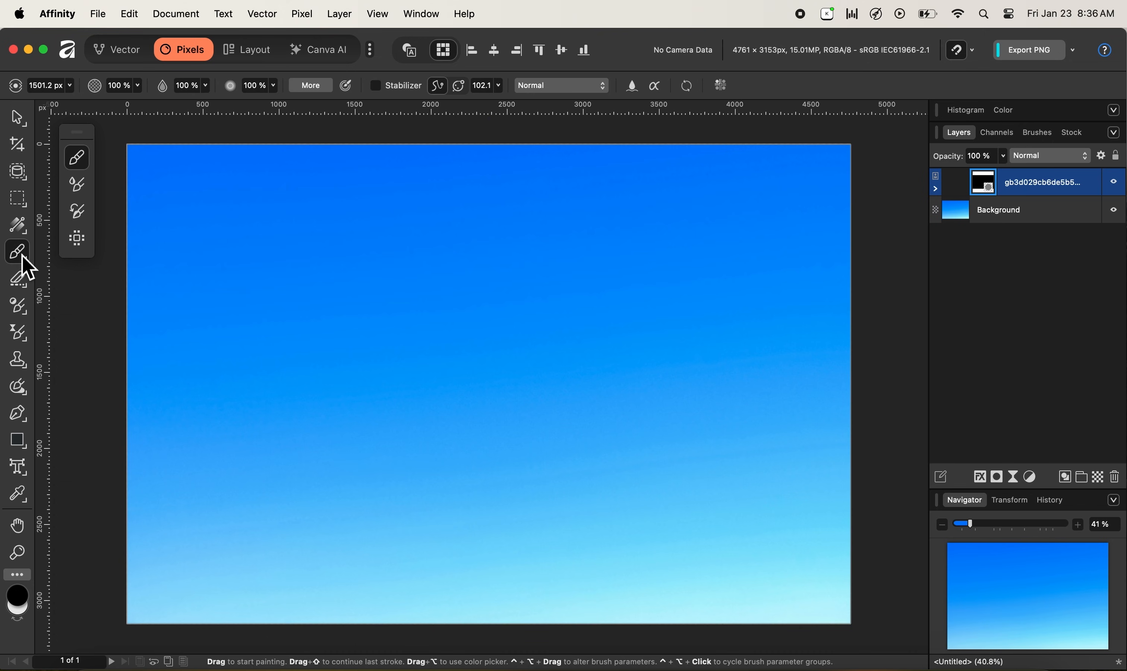
{"action": "left_click", "coordinate": [20, 605]}
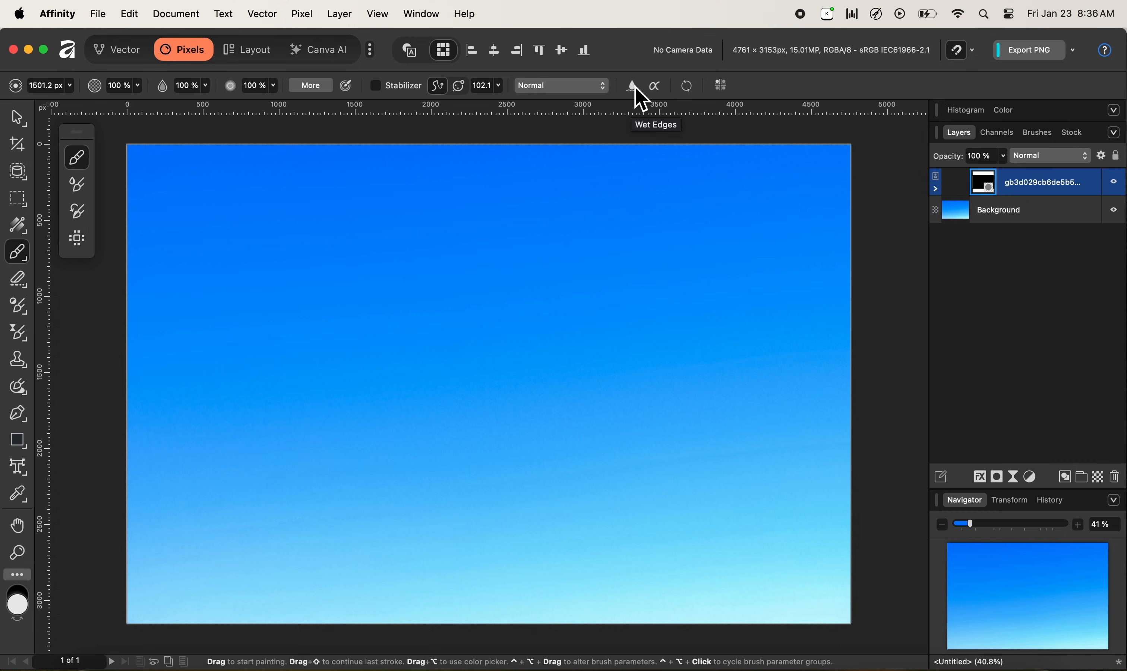
{"action": "left_click", "coordinate": [632, 88]}
{"action": "mouse_move", "coordinate": [562, 259]}
{"action": "left_mouse_down"}
{"action": "mouse_move", "coordinate": [516, 299]}
{"action": "mouse_move", "coordinate": [523, 293]}
{"action": "left_mouse_up"}
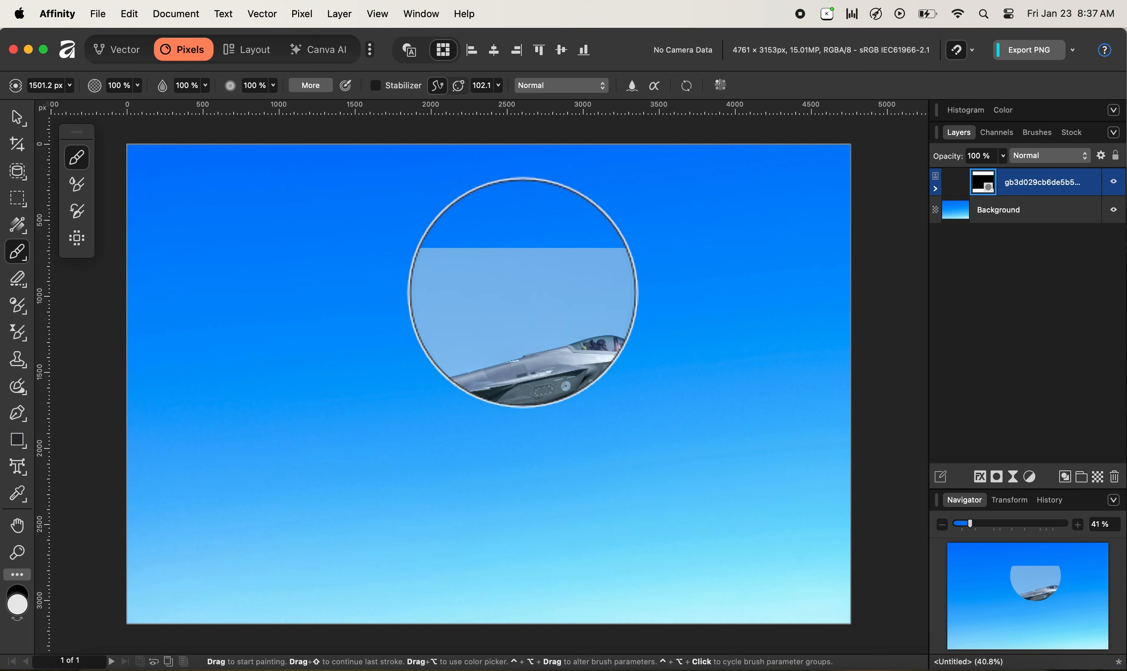
{"action": "key", "text": "super+z"}
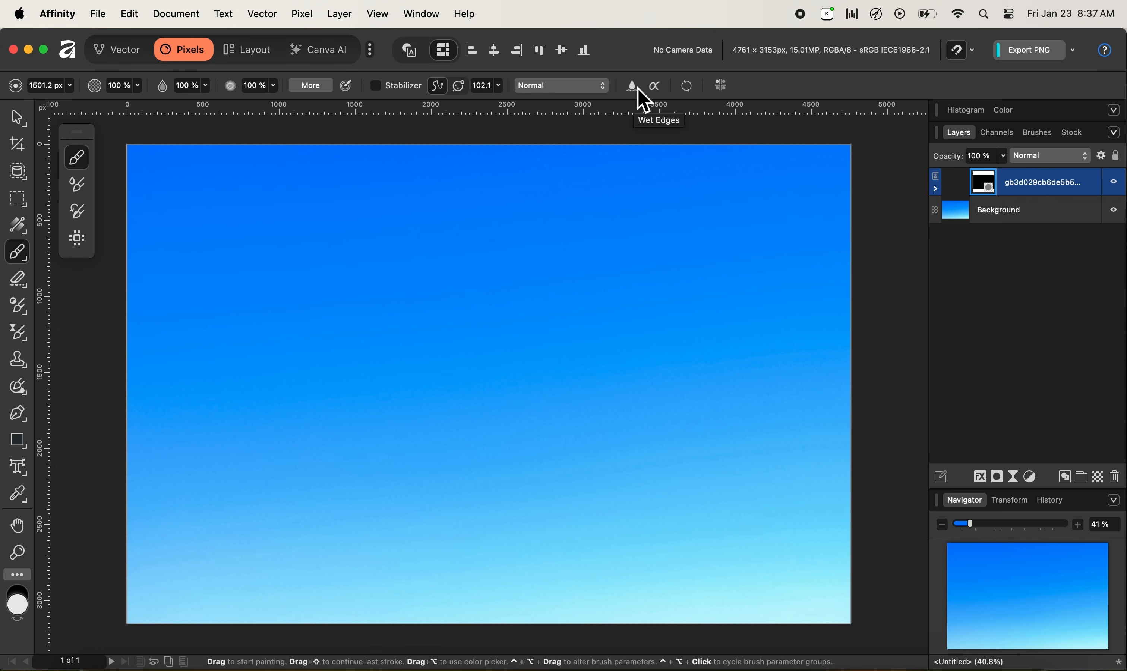
{"action": "left_click", "coordinate": [507, 353]}
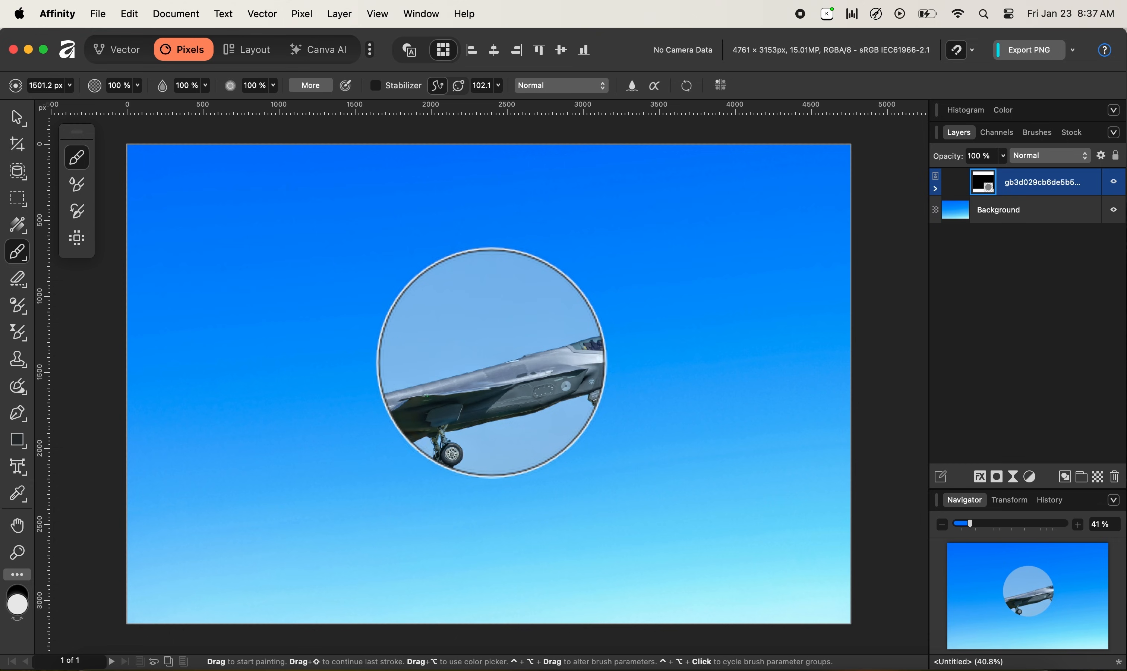
- Reduce the brush width to 213.5 px
{"action": "key", "text": "bracketleft"}
{"action": "key", "text": "bracketleft"}
{"action": "key", "text": "bracketleft"}
{"action": "key", "text": "bracketleft"}
{"action": "key", "text": "bracketleft"}
{"action": "key", "text": "bracketleft"}
{"action": "key", "text": "bracketleft"}
{"action": "key", "text": "bracketleft"}
{"action": "key", "text": "bracketleft"}
{"action": "key", "text": "bracketleft"}
{"action": "key", "text": "bracketleft"}
{"action": "key", "text": "bracketleft"}
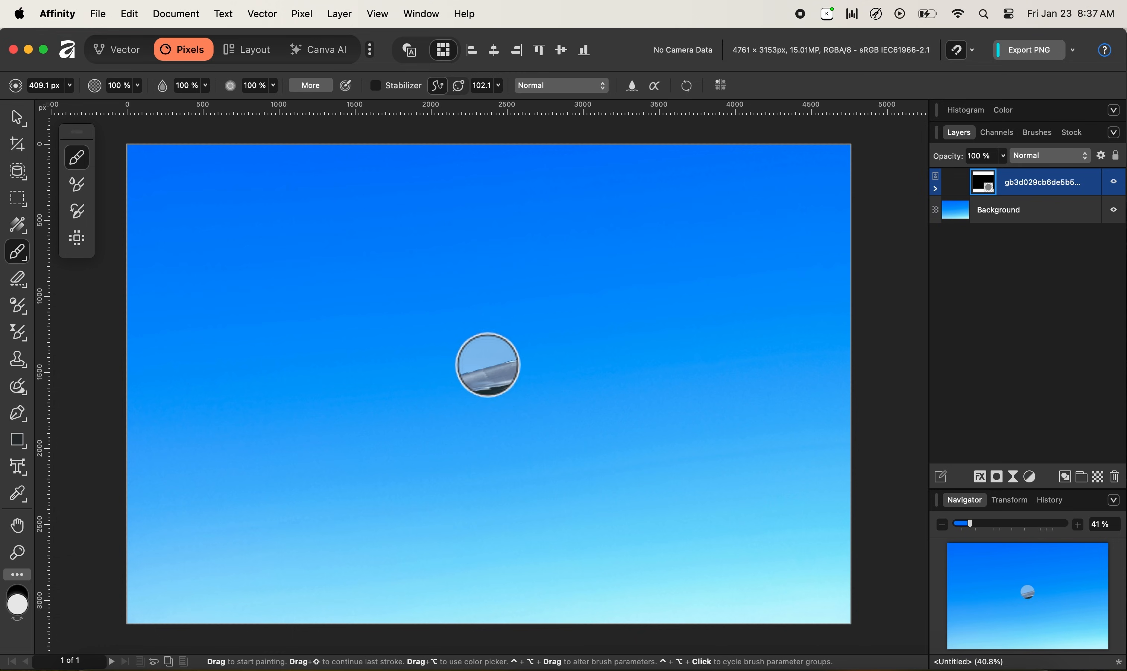
{"action": "key", "text": "bracketleft"}
{"action": "key", "text": "bracketleft"}
{"action": "key", "text": "bracketleft"}
{"action": "key", "text": "bracketleft"}
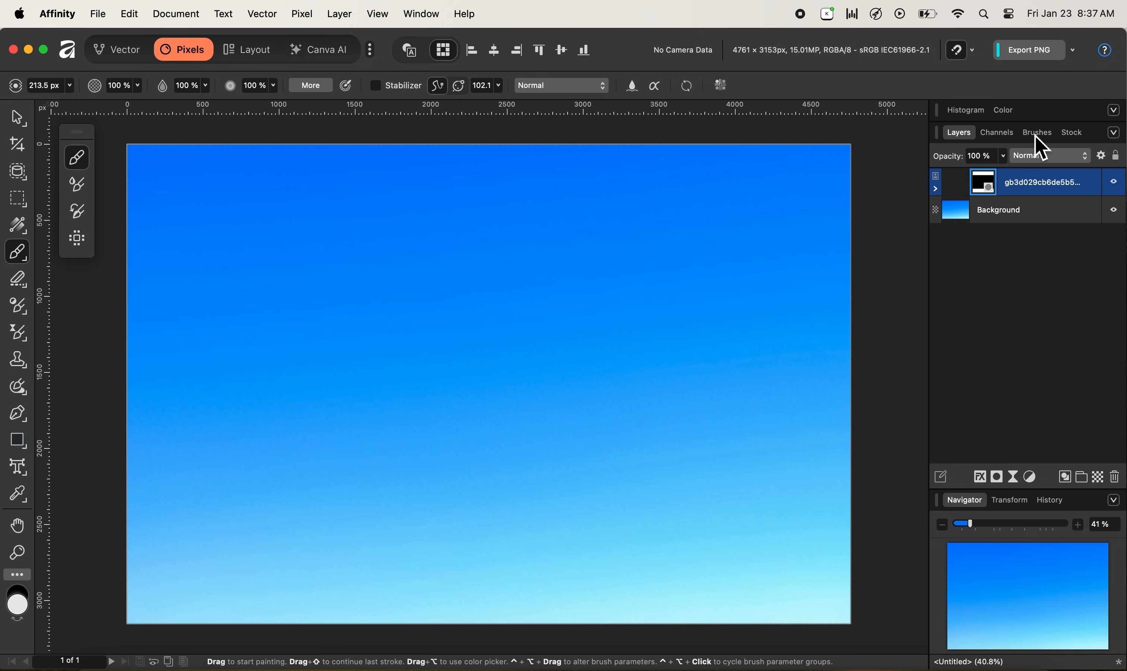
- Pick the 32 px Round Soft Brush from the Basic brushes and return to the layer list
{"action": "left_click", "coordinate": [1043, 151]}
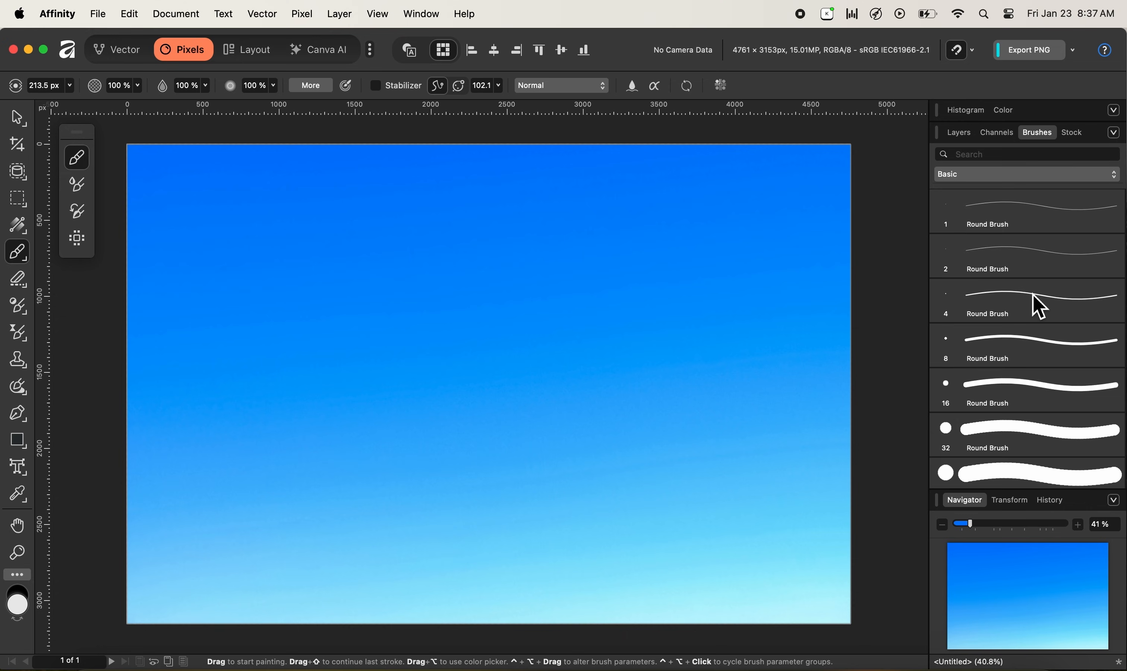
{"action": "scroll", "coordinate": [1026, 302], "scroll_direction": "down", "scroll_amount": 3}
{"action": "scroll", "coordinate": [1020, 298], "scroll_direction": "down", "scroll_amount": 10}
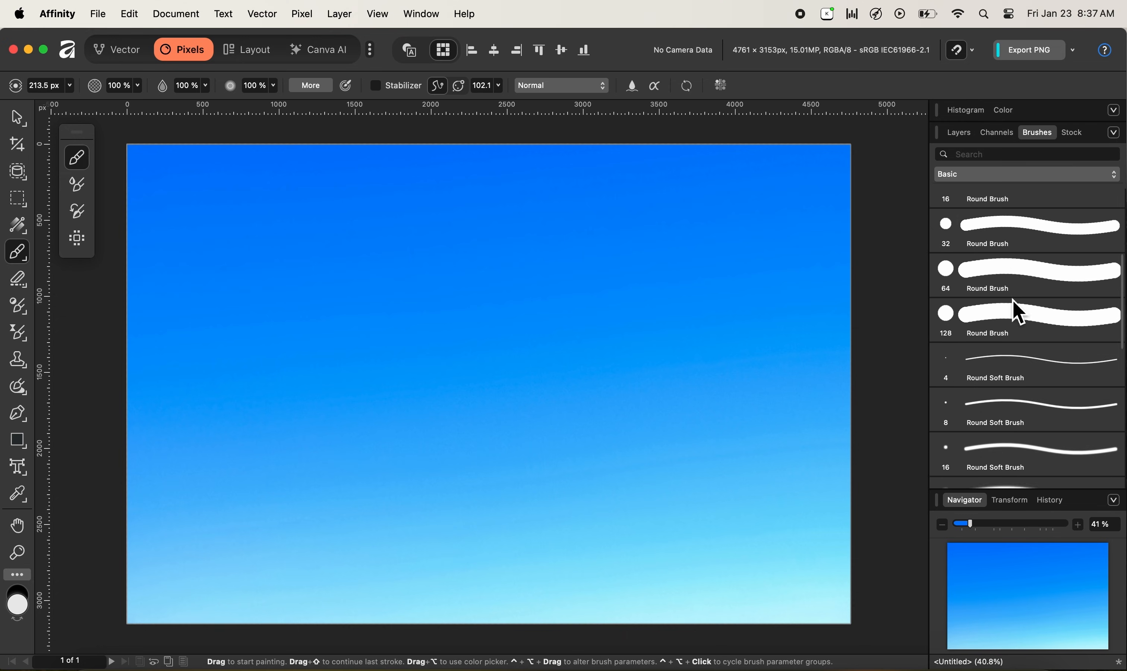
{"action": "scroll", "coordinate": [1013, 296], "scroll_direction": "down", "scroll_amount": 3}
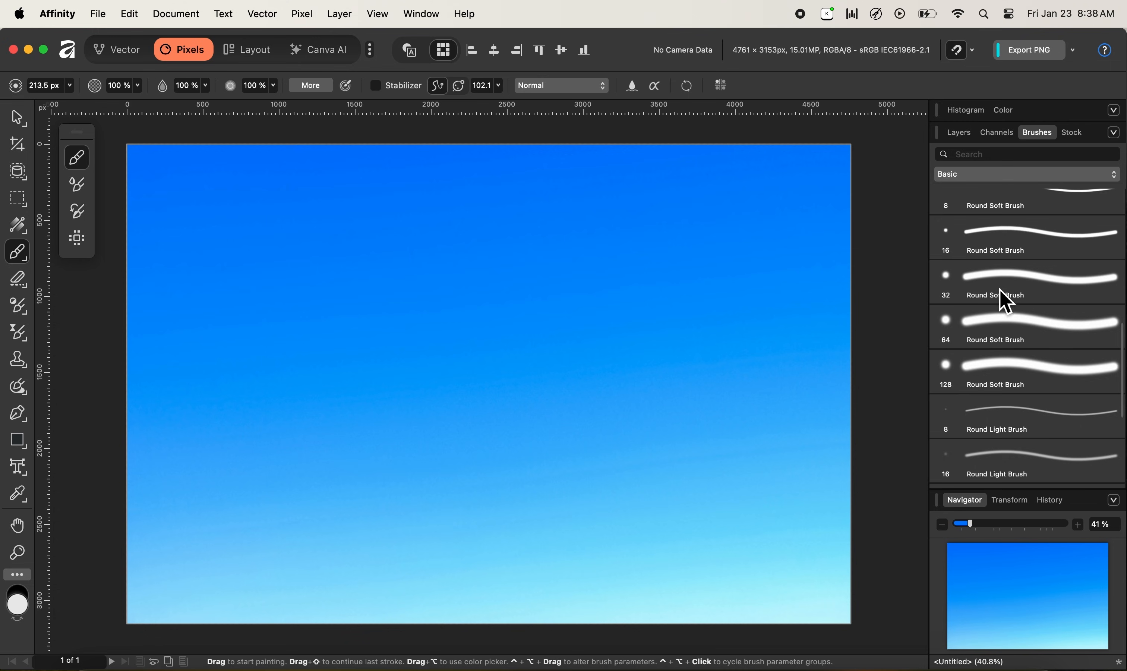
{"action": "left_click", "coordinate": [1009, 280]}
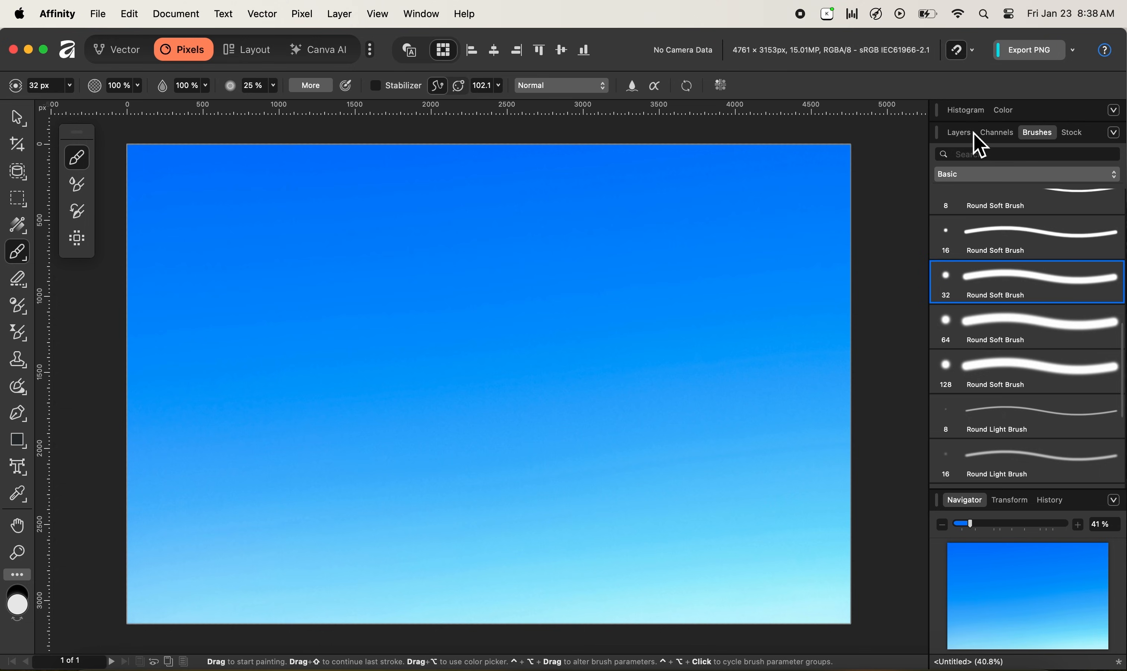
{"action": "left_click", "coordinate": [960, 133]}
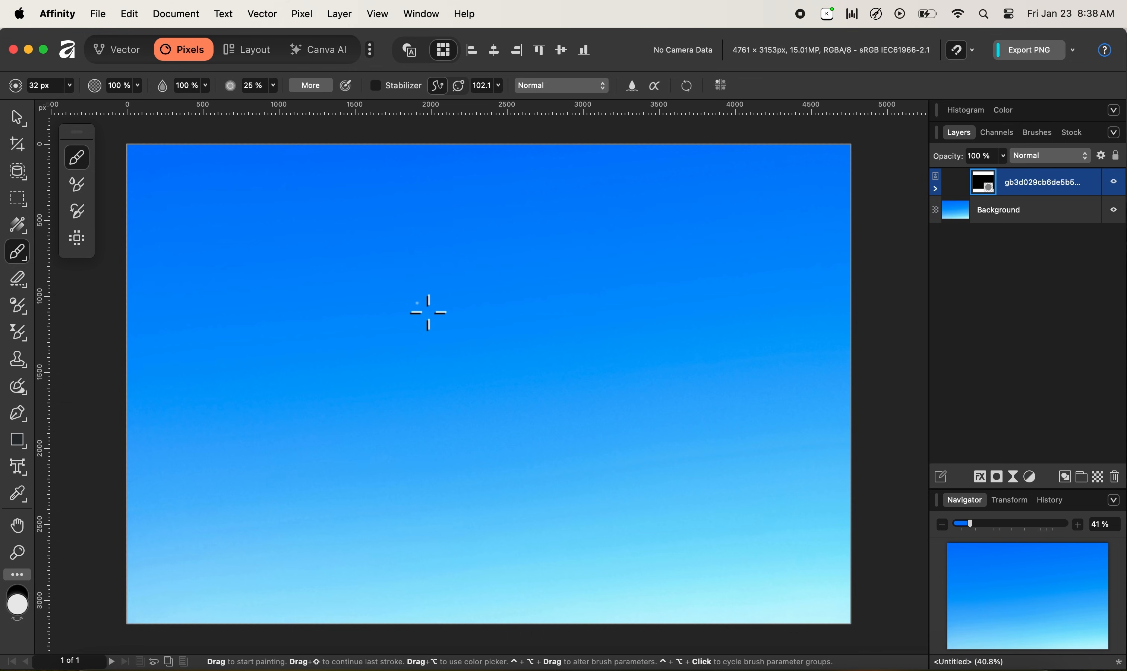
- Enlarge the mask brush to about 927 px wide and set its hardness to 72%
{"action": "key", "text": "ctrl+alt"}
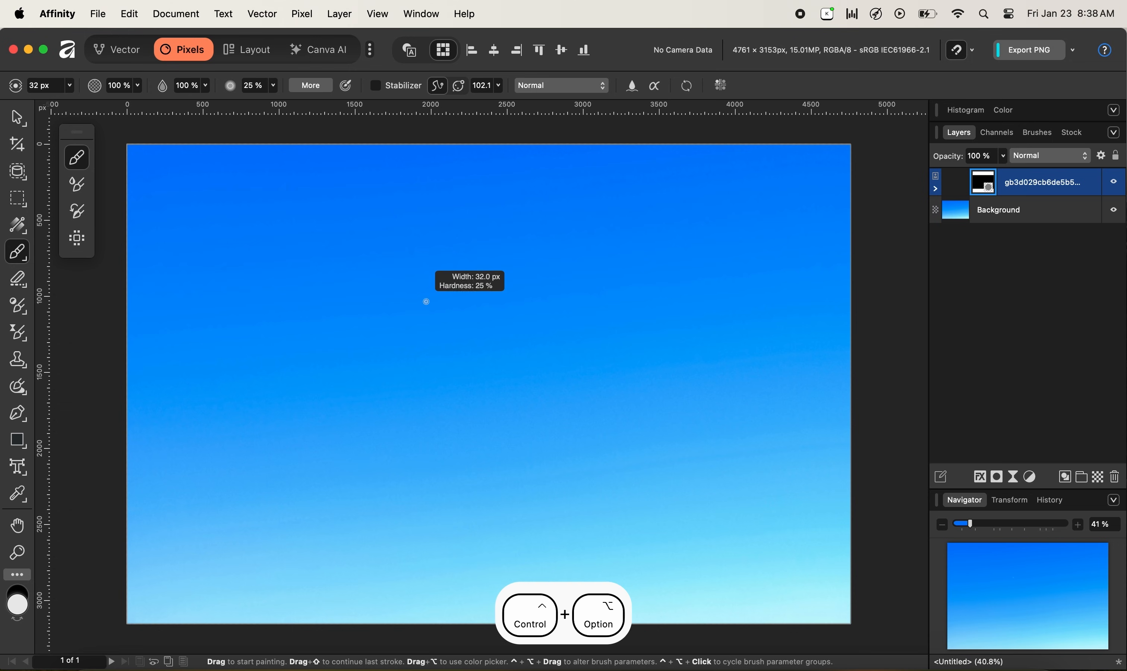
{"action": "mouse_move", "coordinate": [432, 311]}
{"action": "left_mouse_down"}
{"action": "mouse_move", "coordinate": [485, 316]}
{"action": "mouse_move", "coordinate": [552, 300]}
{"action": "left_mouse_up"}
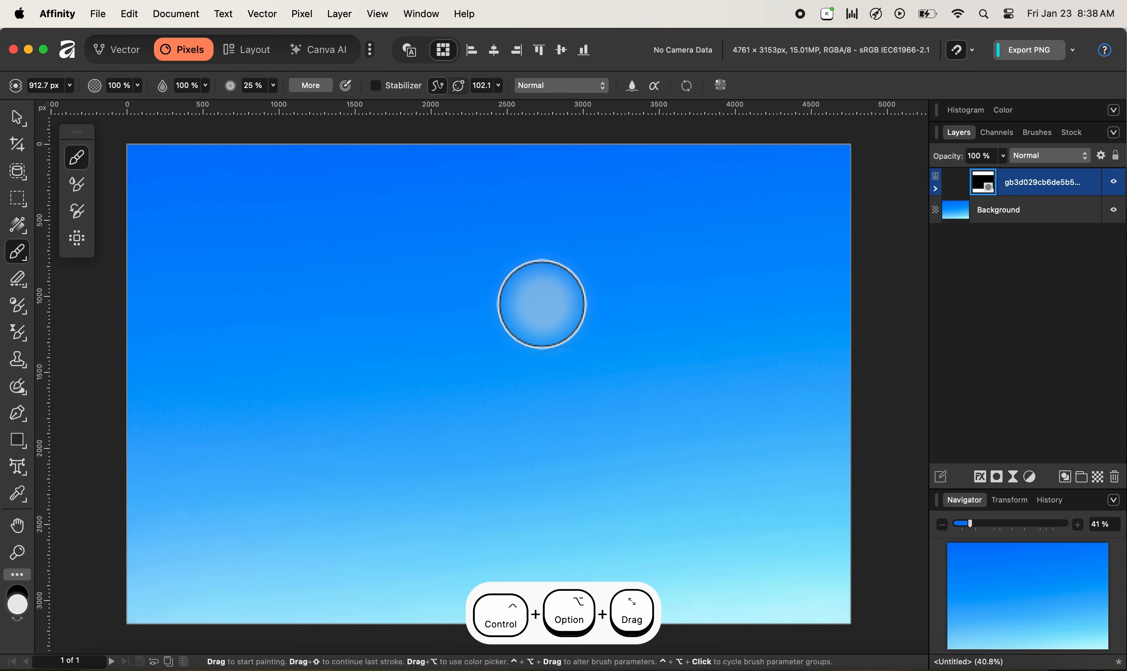
{"action": "key", "text": "ctrl+alt"}
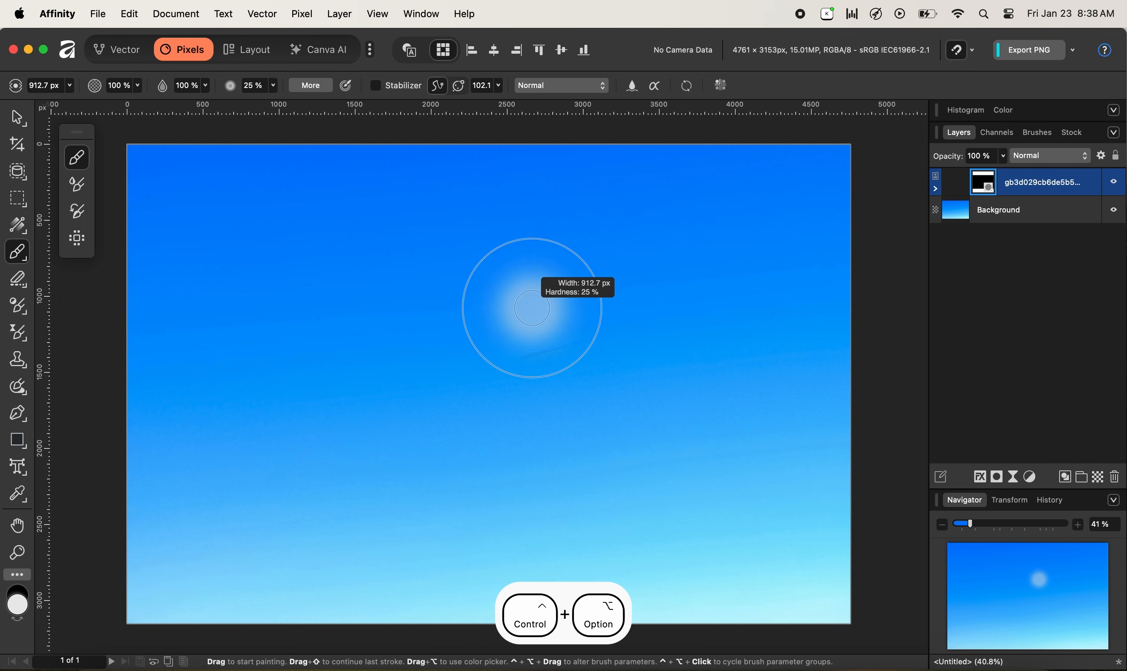
{"action": "left_click_drag", "start_coordinate": [522, 315], "coordinate": [526, 322]}
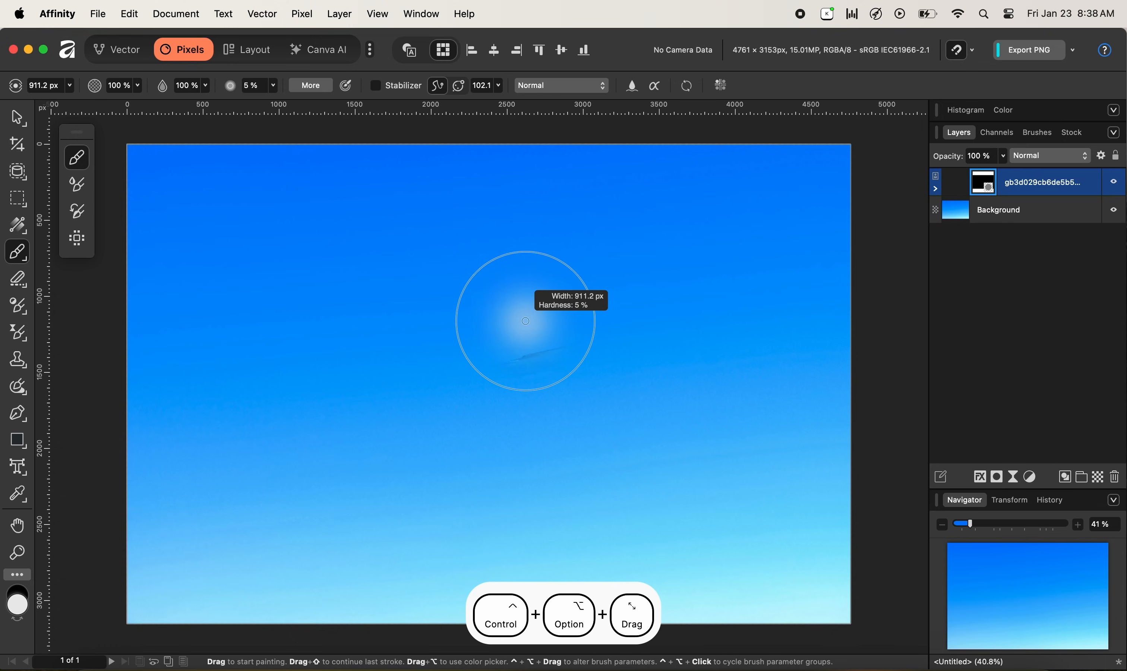
{"action": "left_click_drag", "start_coordinate": [526, 321], "coordinate": [525, 320]}
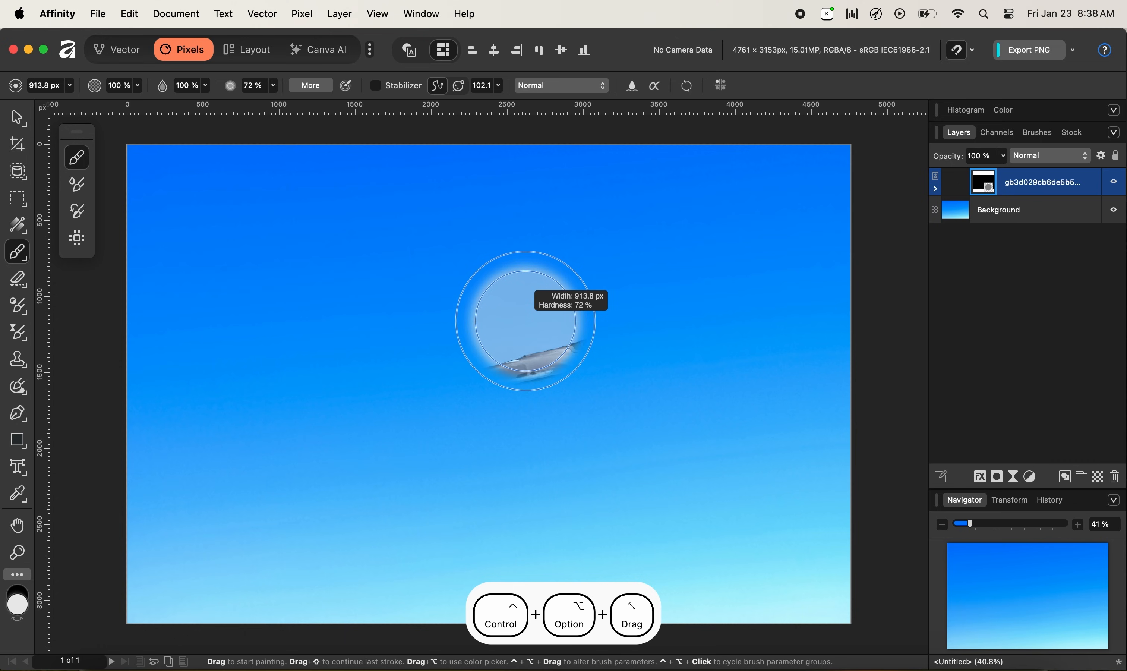
{"action": "left_click_drag", "start_coordinate": [526, 321], "coordinate": [558, 476]}
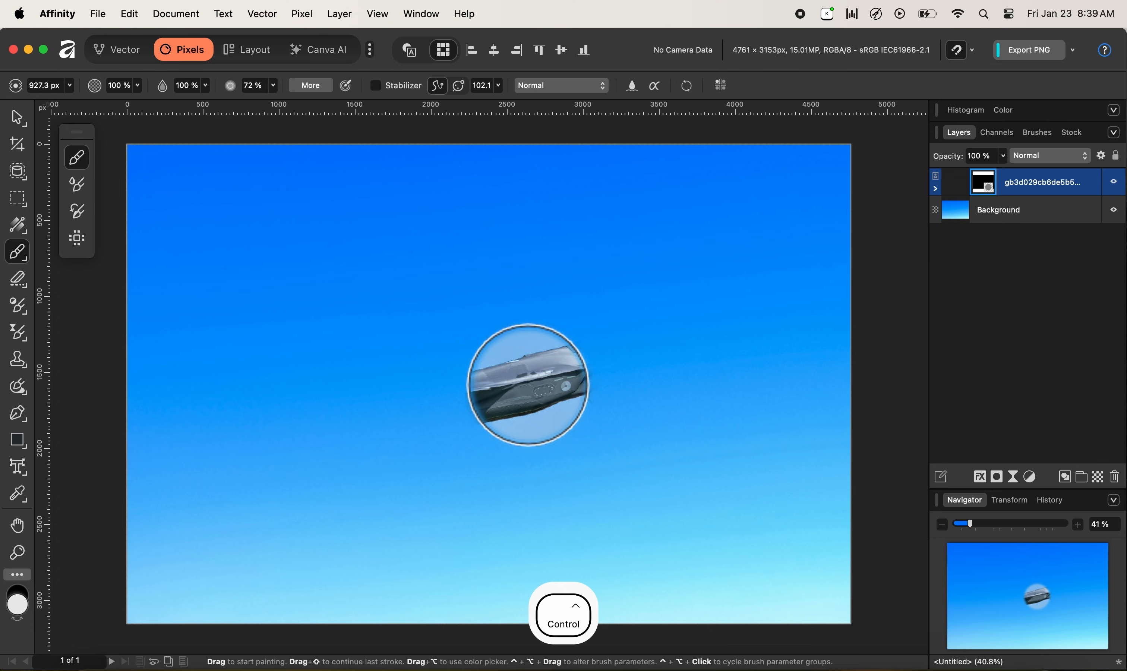
- Reduce the brush width to 252.7 px and check its size over the jet's fuselage
{"action": "key", "text": "ctrl+bracketleft"}
{"action": "key", "text": "ctrl+bracketleft"}
{"action": "key", "text": "ctrl+bracketleft"}
{"action": "key", "text": "ctrl+bracketleft"}
{"action": "key", "text": "ctrl+bracketleft"}
{"action": "key", "text": "ctrl+bracketleft"}
{"action": "key", "text": "ctrl+bracketleft"}
{"action": "key", "text": "ctrl+bracketleft"}
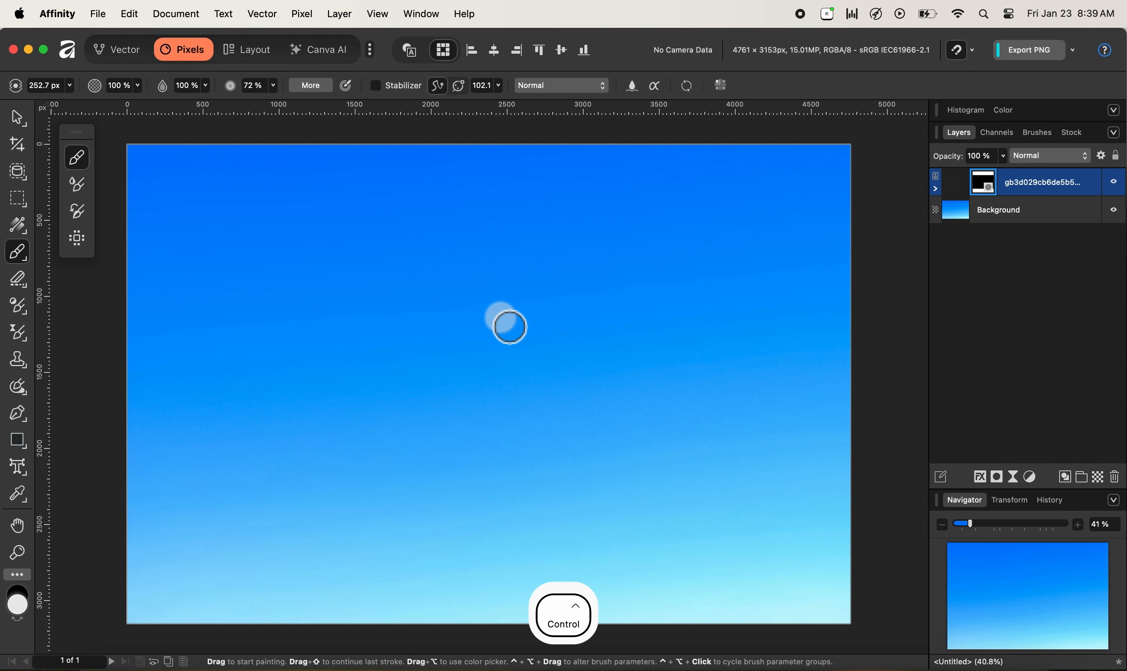
{"action": "left_click", "coordinate": [553, 384]}
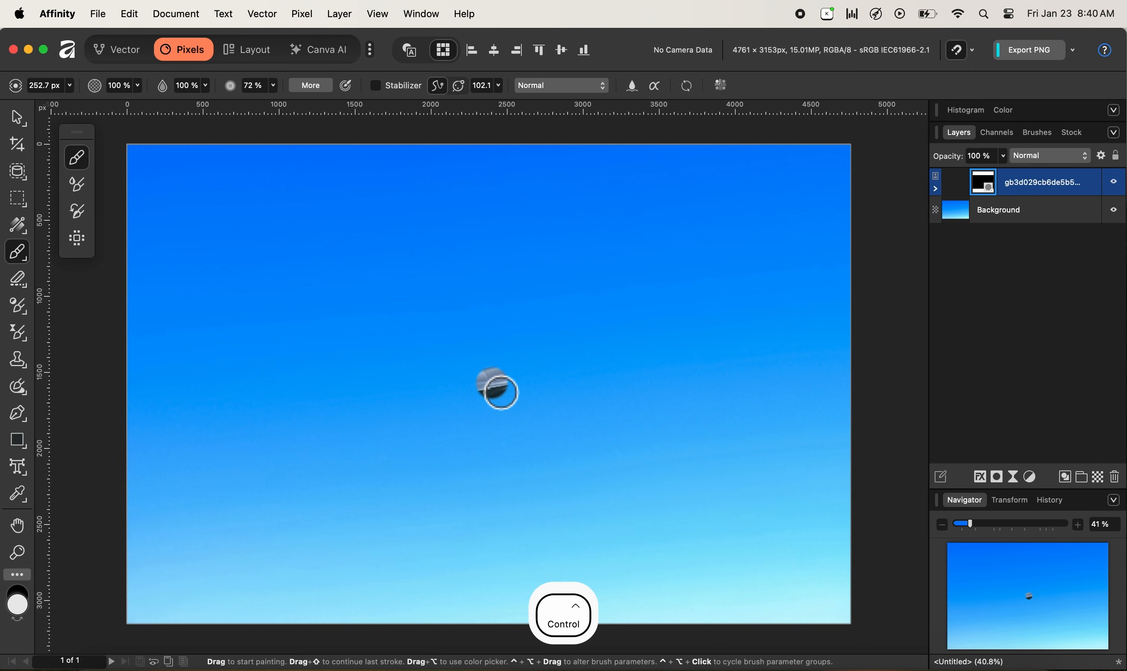
- Increase the brush width to 384.3 px and paint white on the mask over the whole jet, including tail and landing gear
{"action": "key", "text": "ctrl+bracketright"}
{"action": "key", "text": "ctrl+bracketright"}
{"action": "key", "text": "ctrl+bracketright"}
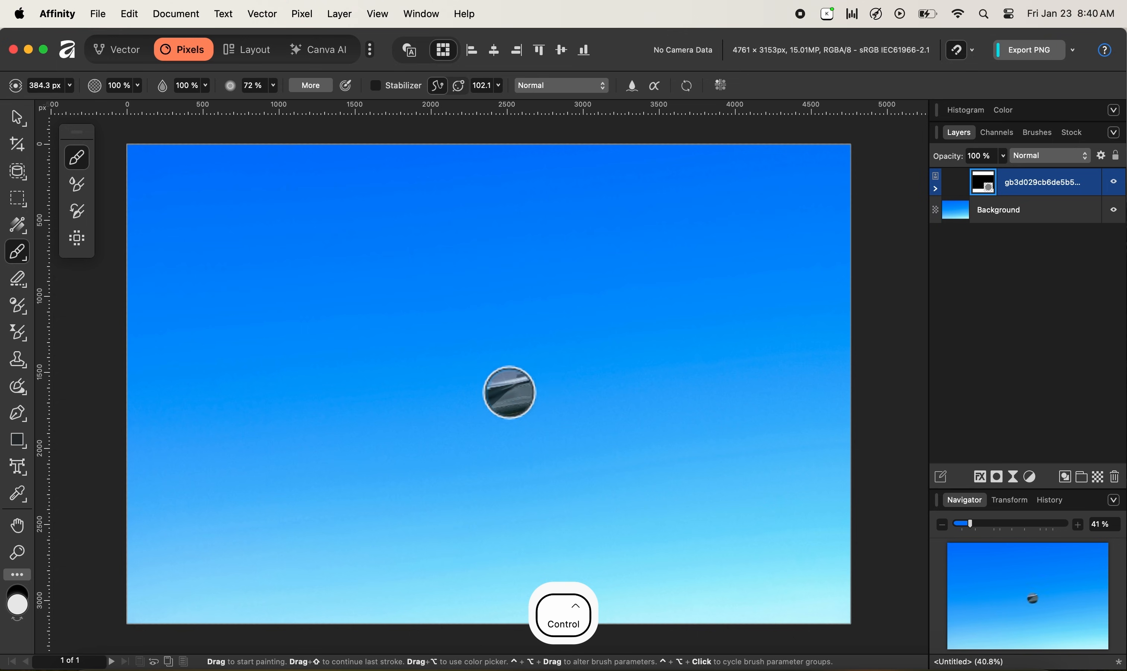
{"action": "mouse_move", "coordinate": [515, 390]}
{"action": "left_mouse_down"}
{"action": "mouse_move", "coordinate": [579, 376]}
{"action": "mouse_move", "coordinate": [522, 373]}
{"action": "mouse_move", "coordinate": [379, 410]}
{"action": "mouse_move", "coordinate": [333, 374]}
{"action": "mouse_move", "coordinate": [309, 380]}
{"action": "mouse_move", "coordinate": [297, 434]}
{"action": "mouse_move", "coordinate": [437, 433]}
{"action": "mouse_move", "coordinate": [455, 463]}
{"action": "mouse_move", "coordinate": [449, 440]}
{"action": "mouse_move", "coordinate": [463, 428]}
{"action": "mouse_move", "coordinate": [612, 377]}
{"action": "mouse_move", "coordinate": [601, 422]}
{"action": "mouse_move", "coordinate": [602, 392]}
{"action": "mouse_move", "coordinate": [685, 356]}
{"action": "mouse_move", "coordinate": [605, 346]}
{"action": "mouse_move", "coordinate": [396, 405]}
{"action": "mouse_move", "coordinate": [382, 397]}
{"action": "mouse_move", "coordinate": [521, 402]}
{"action": "mouse_move", "coordinate": [548, 419]}
{"action": "left_mouse_up"}
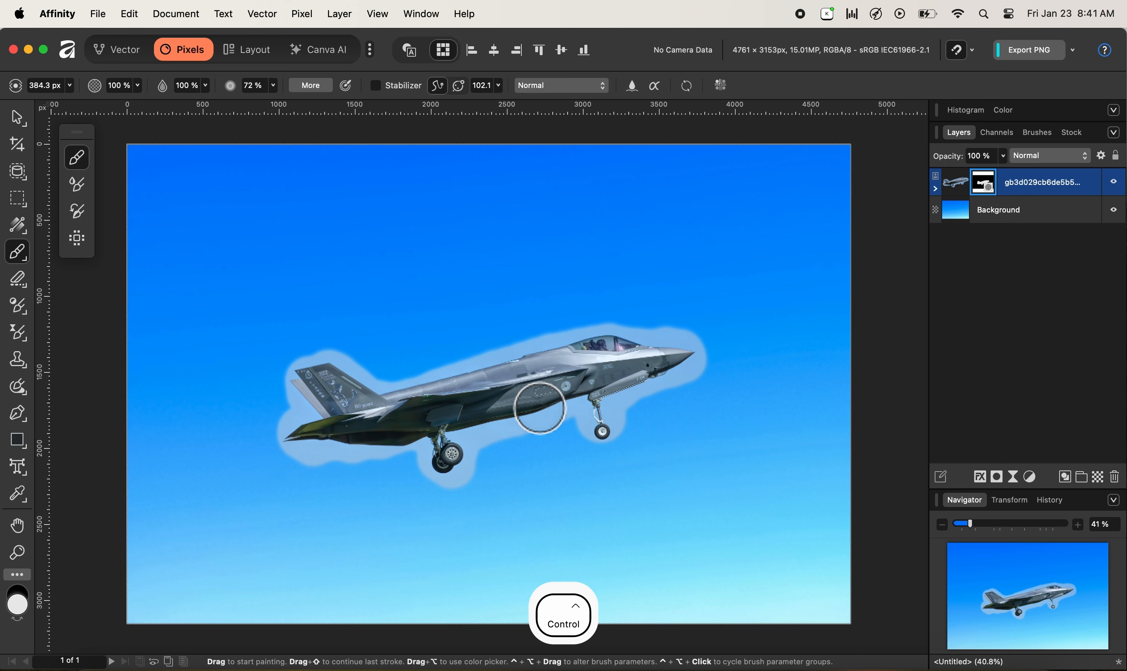
- Reduce the brush width to 28.5 px for close-up edge work along the jet's outline
{"action": "scroll", "coordinate": [542, 398], "scroll_direction": "up", "scroll_amount": 10}
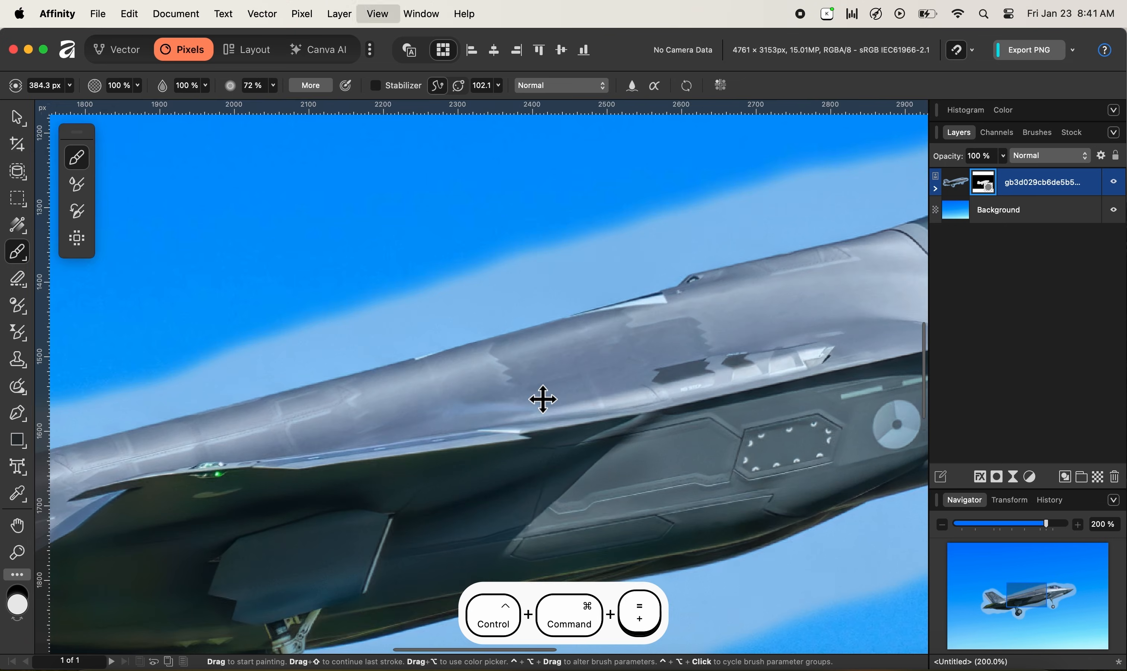
{"action": "key", "text": "ctrl+bracketleft"}
{"action": "key", "text": "ctrl+bracketleft"}
{"action": "key", "text": "ctrl+bracketleft"}
{"action": "key", "text": "ctrl+bracketleft"}
{"action": "key", "text": "ctrl+bracketleft"}
{"action": "key", "text": "ctrl+bracketleft"}
{"action": "key", "text": "ctrl+bracketleft"}
{"action": "key", "text": "ctrl+bracketleft"}
{"action": "key", "text": "ctrl+bracketleft"}
{"action": "key", "text": "ctrl+bracketleft"}
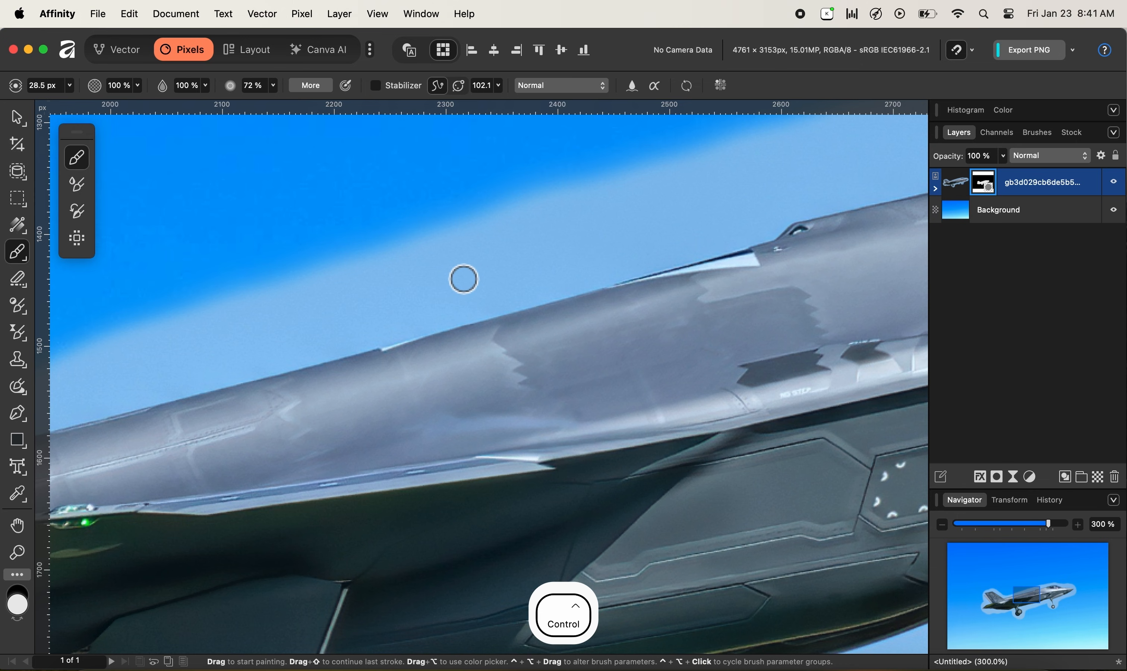
- Set the brush to a 30 px width with 100% hardness
{"action": "key", "text": "alt"}
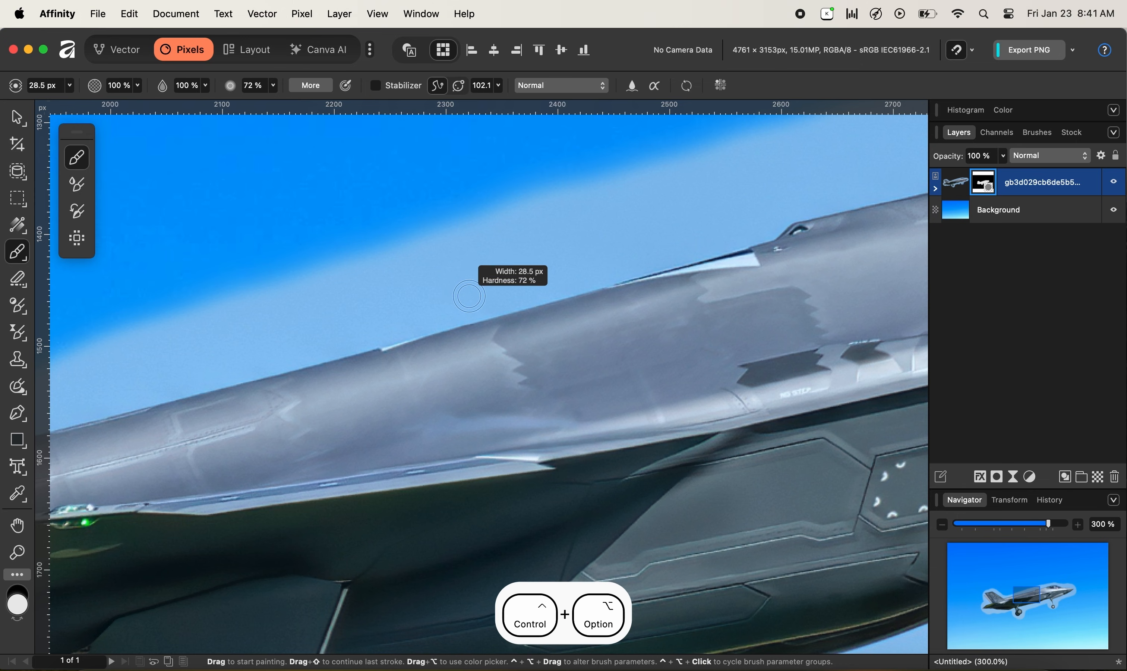
{"action": "left_click", "coordinate": [473, 259], "text": "ctrl+alt"}
{"action": "left_click_drag", "start_coordinate": [473, 259], "coordinate": [473, 260]}
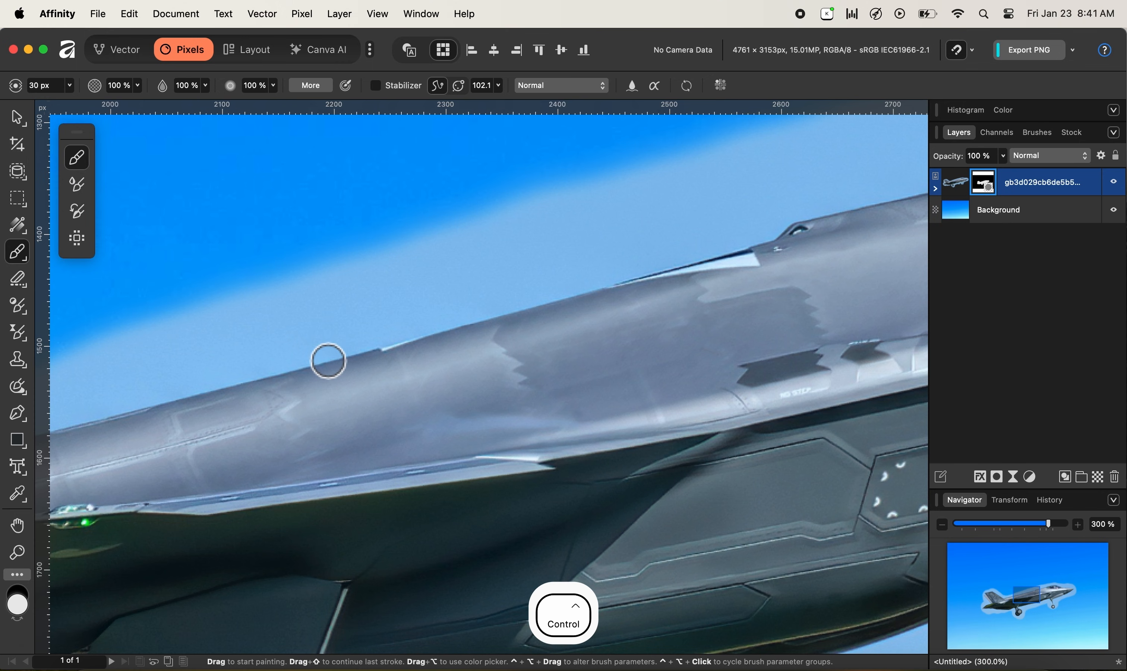
- Swap the painting colour to black and mask out the sky with straight strokes along the upper fuselage just ahead of the tail fin
{"action": "key", "text": "ctrl+x"}
{"action": "left_click_drag", "start_coordinate": [256, 376], "coordinate": [592, 286]}
{"action": "left_click_drag", "start_coordinate": [182, 414], "coordinate": [428, 350]}
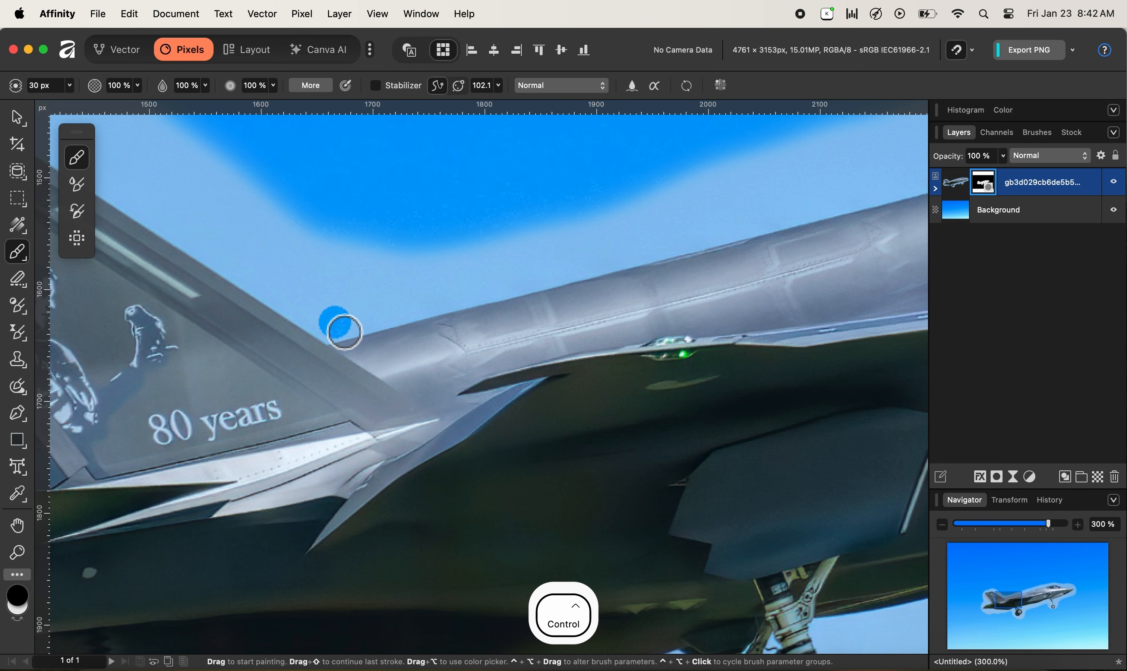
{"action": "left_click", "coordinate": [336, 323]}
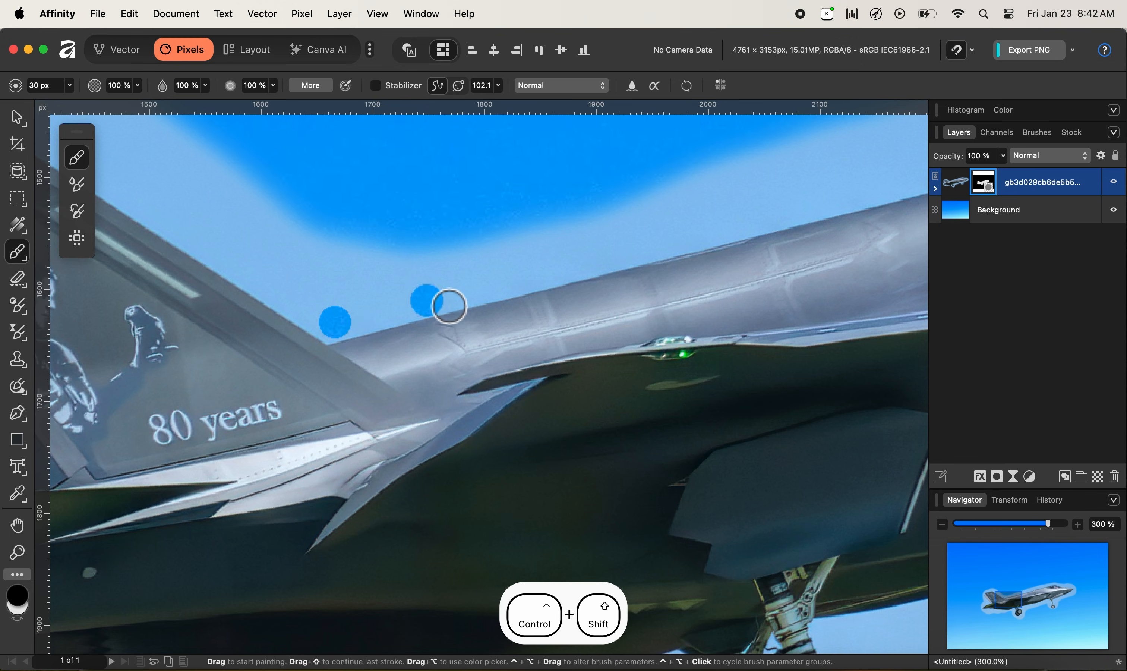
{"action": "left_click", "coordinate": [777, 224], "text": "ctrl+shift"}
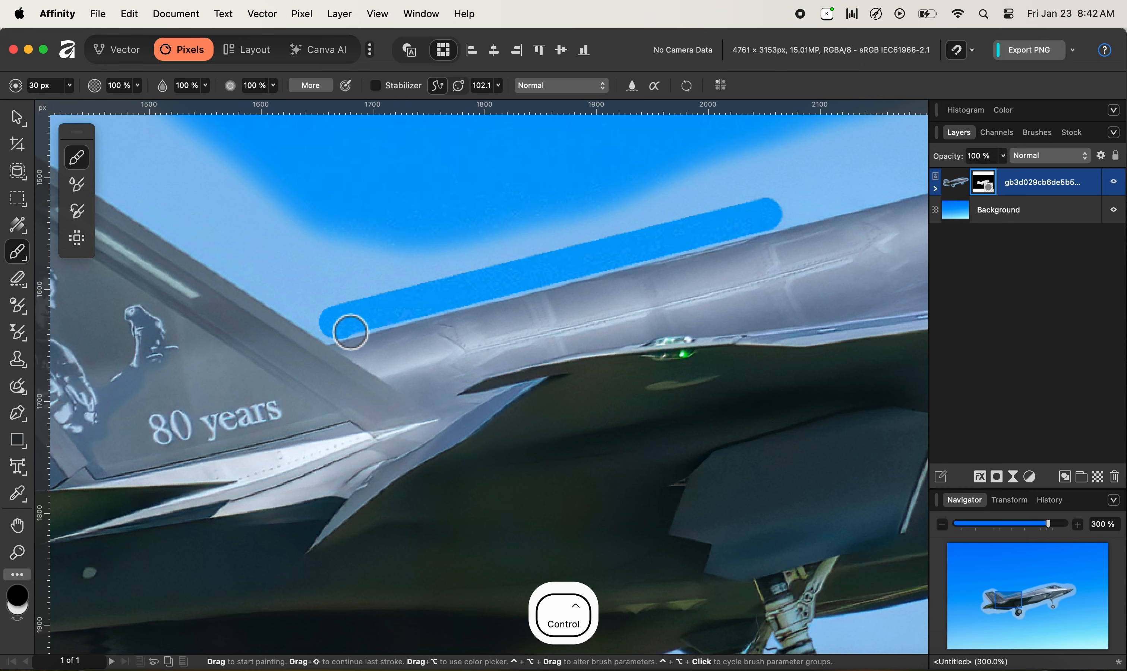
{"action": "left_click", "coordinate": [347, 333], "text": "ctrl"}
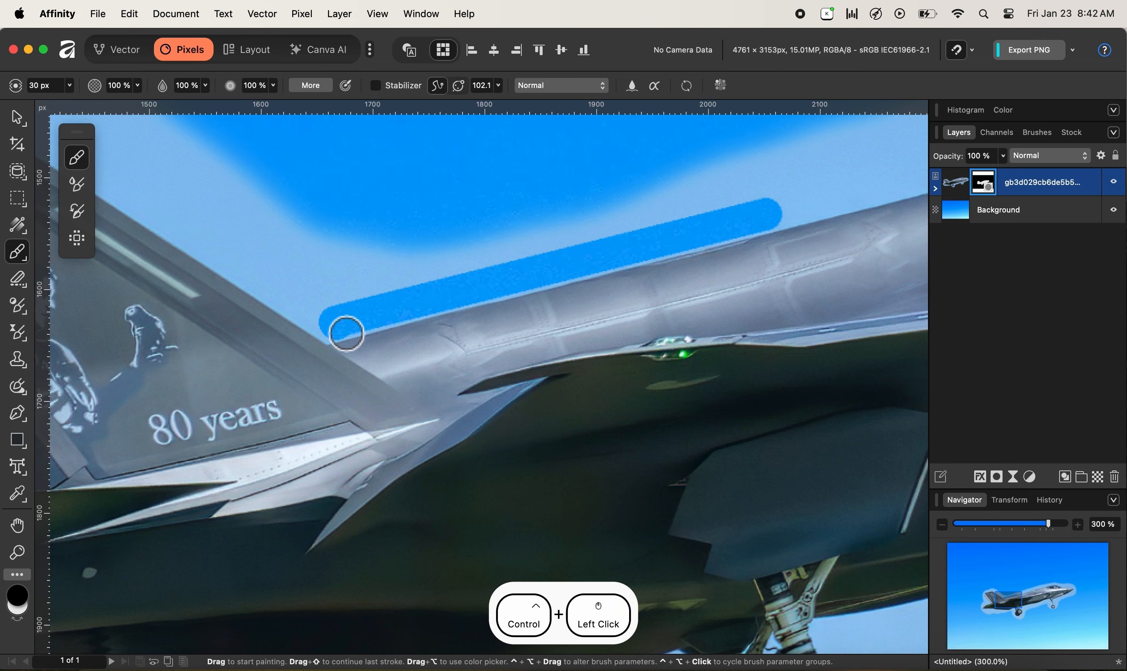
{"action": "left_click", "coordinate": [785, 223], "text": "ctrl+shift"}
{"action": "left_click_drag", "start_coordinate": [796, 233], "coordinate": [390, 319]}
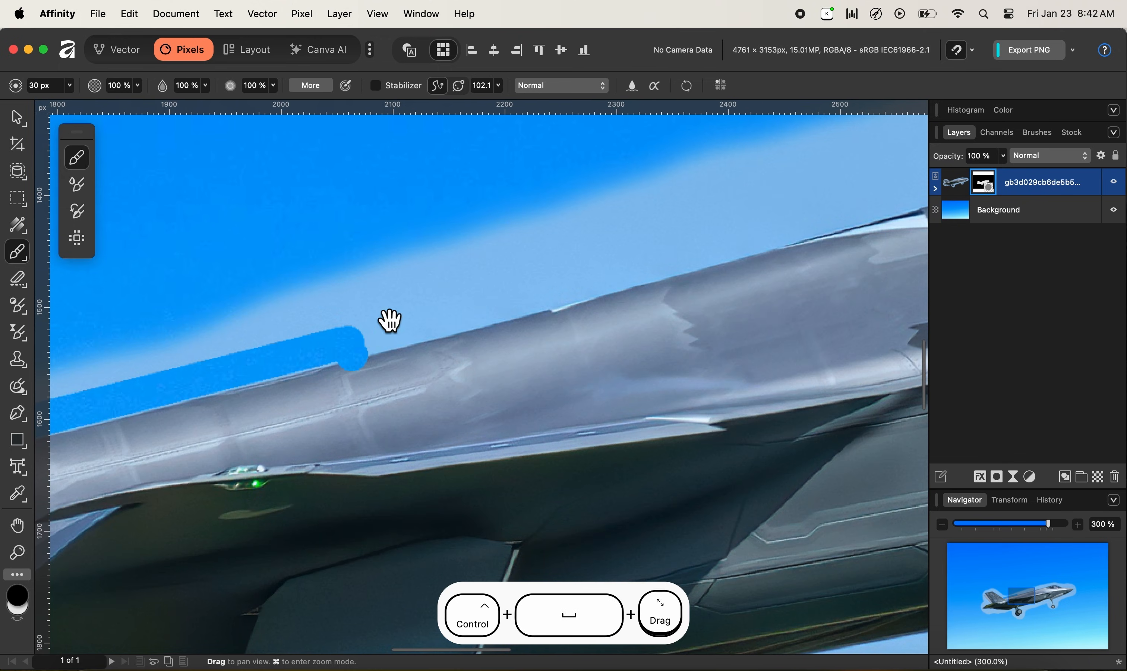
- Mask out the sky with connected straight black strokes along the middle of the upper fuselage, up to just behind the canopy
{"action": "left_click", "coordinate": [390, 335], "text": "ctrl"}
{"action": "left_click", "coordinate": [845, 223], "text": "ctrl+shift"}
{"action": "left_click_drag", "start_coordinate": [835, 219], "coordinate": [380, 349]}
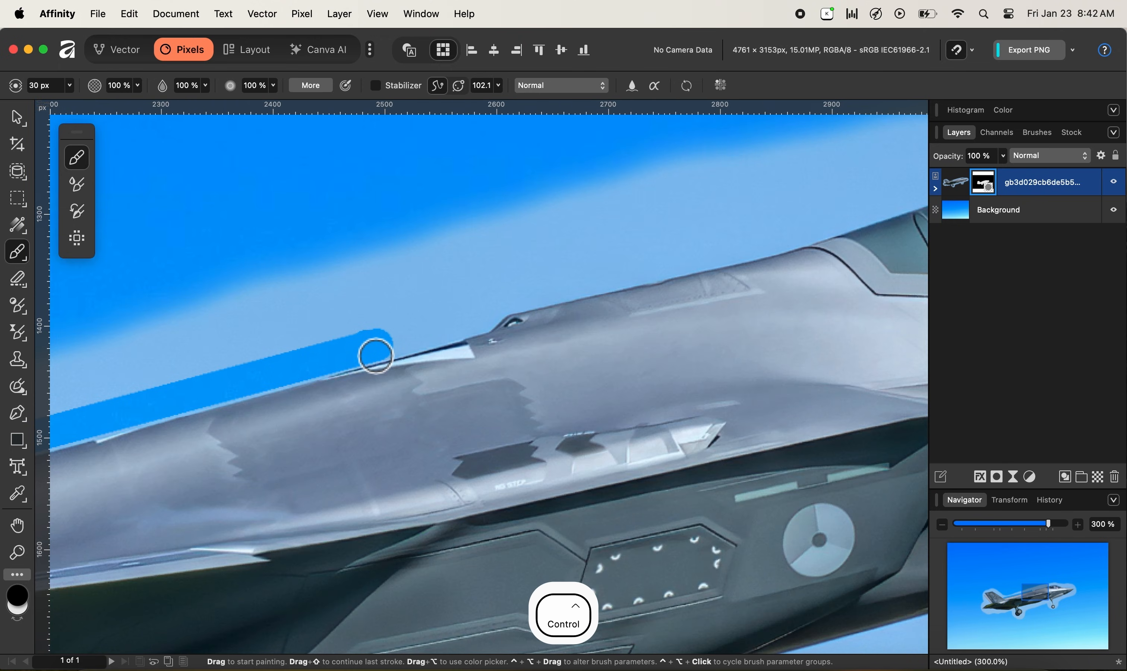
{"action": "left_click", "coordinate": [491, 318], "text": "ctrl+shift"}
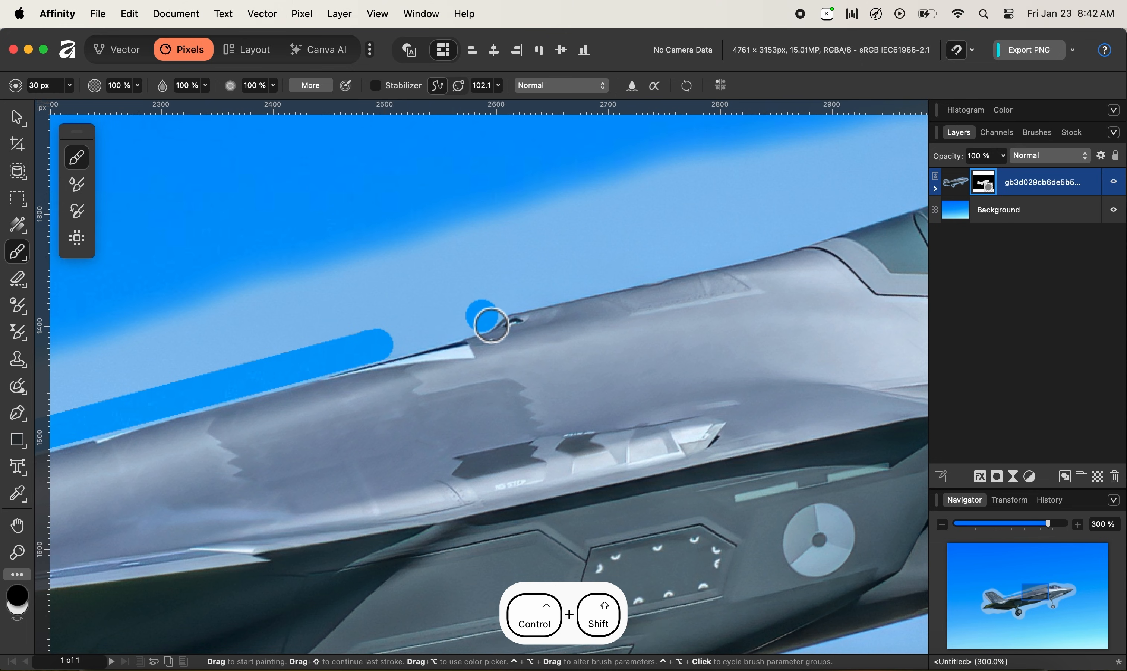
{"action": "left_click", "coordinate": [492, 305], "text": "ctrl+shift"}
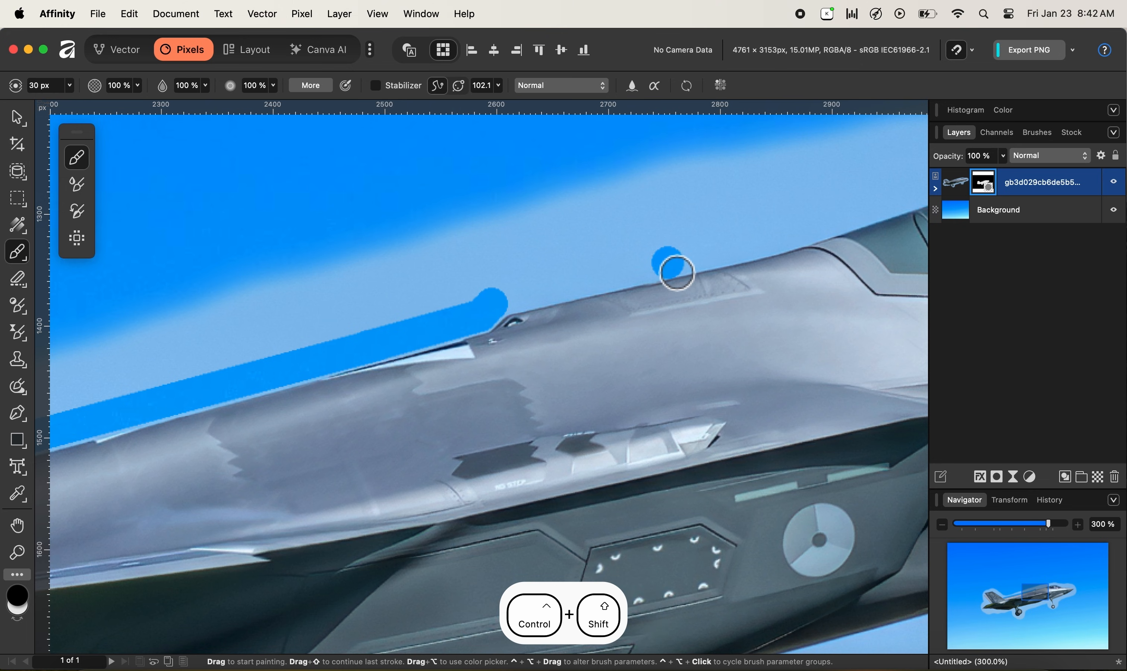
{"action": "left_click", "coordinate": [791, 231], "text": "ctrl+shift"}
{"action": "left_click_drag", "start_coordinate": [796, 231], "coordinate": [408, 365]}
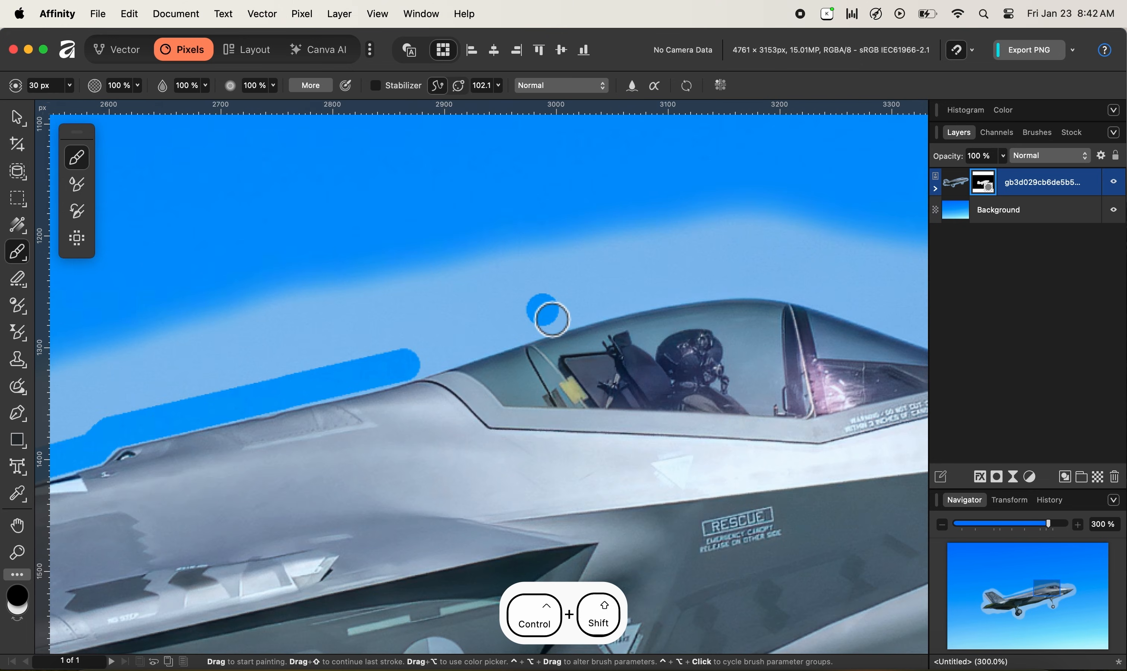
- Mask out the sky along the curved top of the cockpit canopy with short connected black strokes, down to the nose
{"action": "left_click", "coordinate": [493, 335], "text": "ctrl+shift"}
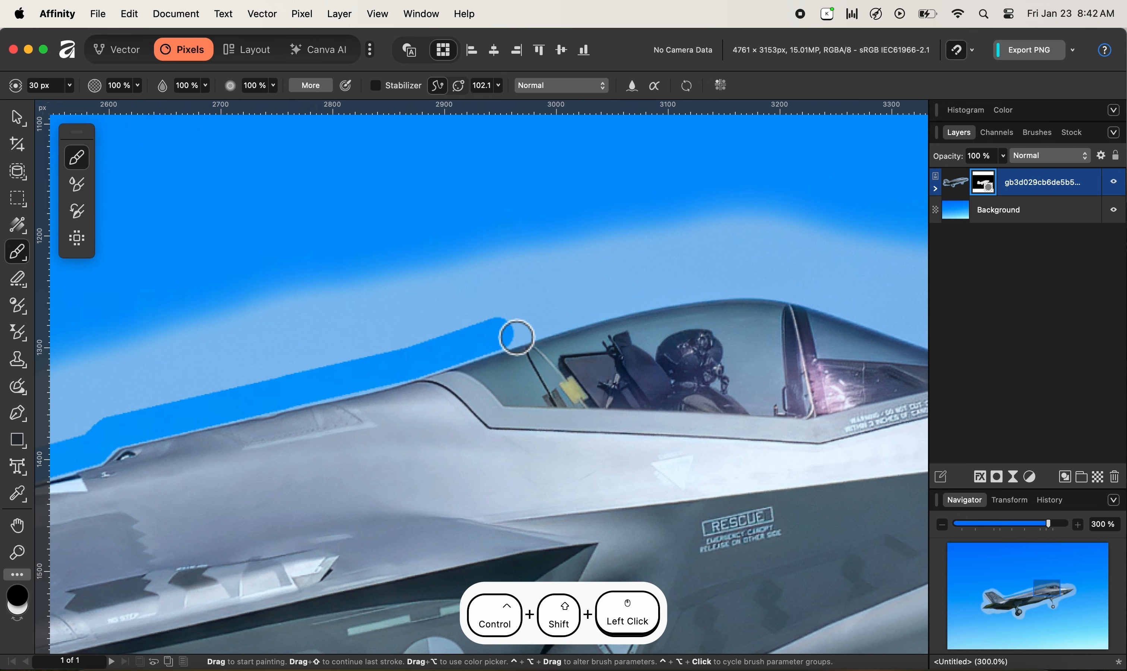
{"action": "left_click", "coordinate": [594, 304], "text": "ctrl+shift"}
{"action": "left_click", "coordinate": [701, 282], "text": "ctrl+shift"}
{"action": "left_click", "coordinate": [781, 281], "text": "ctrl+shift"}
{"action": "left_click_drag", "start_coordinate": [865, 288], "coordinate": [498, 265]}
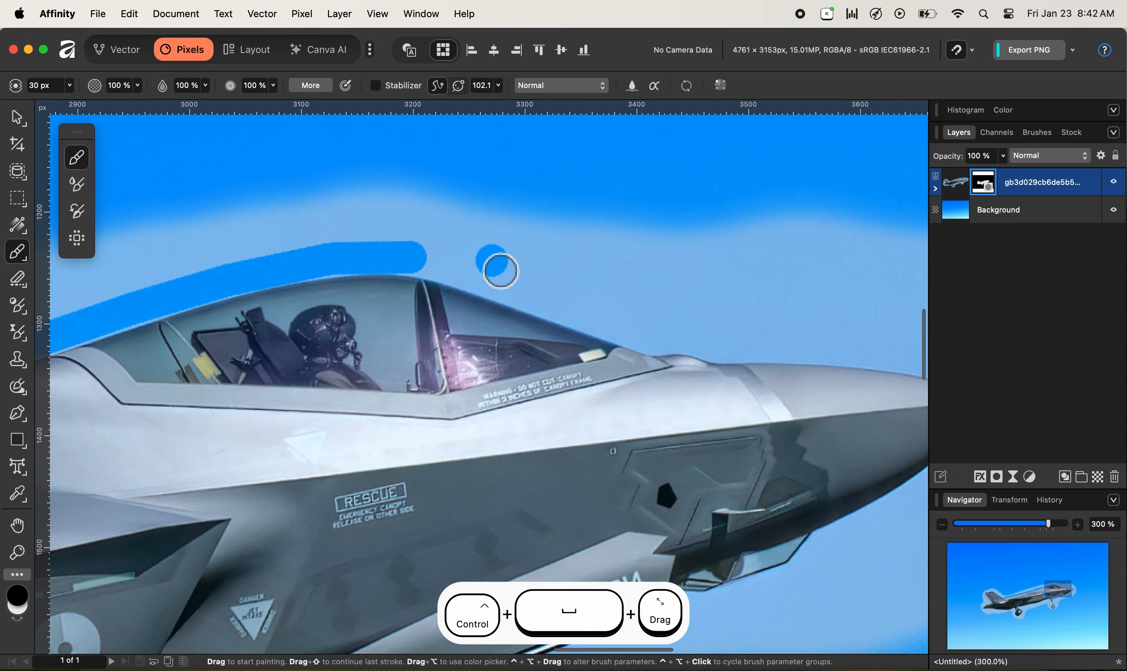
{"action": "left_click", "coordinate": [483, 277], "text": "ctrl+shift"}
{"action": "left_click", "coordinate": [548, 300], "text": "ctrl+shift"}
{"action": "left_click", "coordinate": [655, 339], "text": "ctrl+shift"}
{"action": "mouse_move", "coordinate": [672, 342]}
{"action": "left_mouse_down"}
{"action": "mouse_move", "coordinate": [736, 358]}
{"action": "mouse_move", "coordinate": [453, 323]}
{"action": "left_mouse_up"}
- Mask out the sky along the upper edge of the nose and around its pointed tip in black
{"action": "left_click", "coordinate": [534, 321], "text": "ctrl+shift"}
{"action": "left_click", "coordinate": [616, 330], "text": "ctrl+shift"}
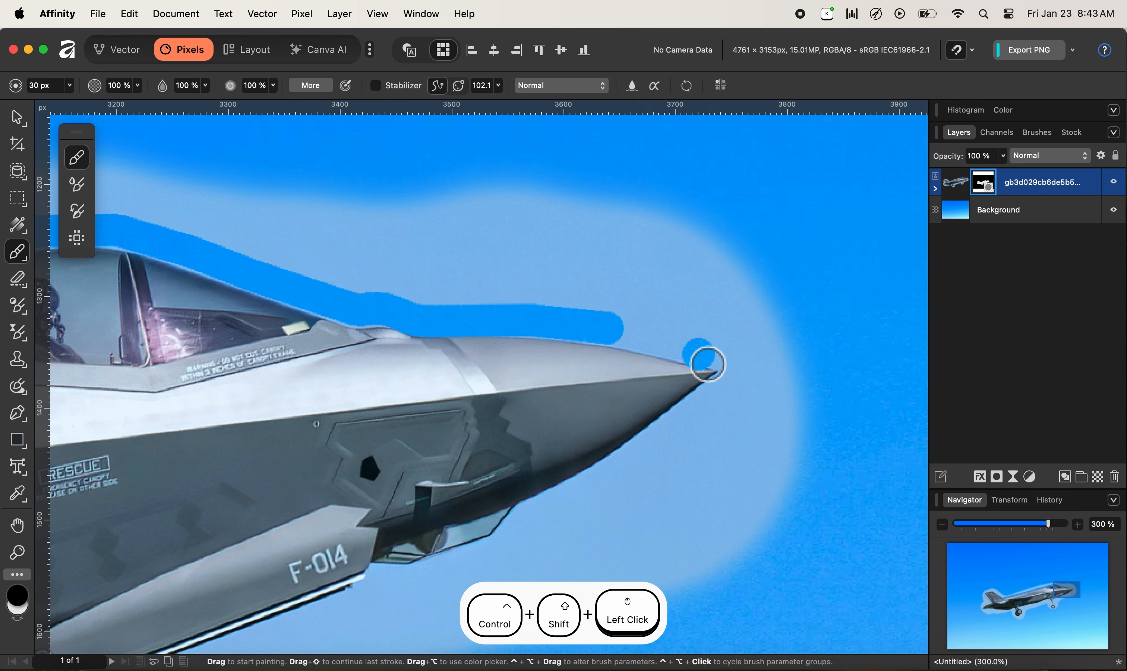
{"action": "left_click", "coordinate": [724, 355], "text": "ctrl+shift"}
{"action": "left_click_drag", "start_coordinate": [742, 380], "coordinate": [762, 327]}
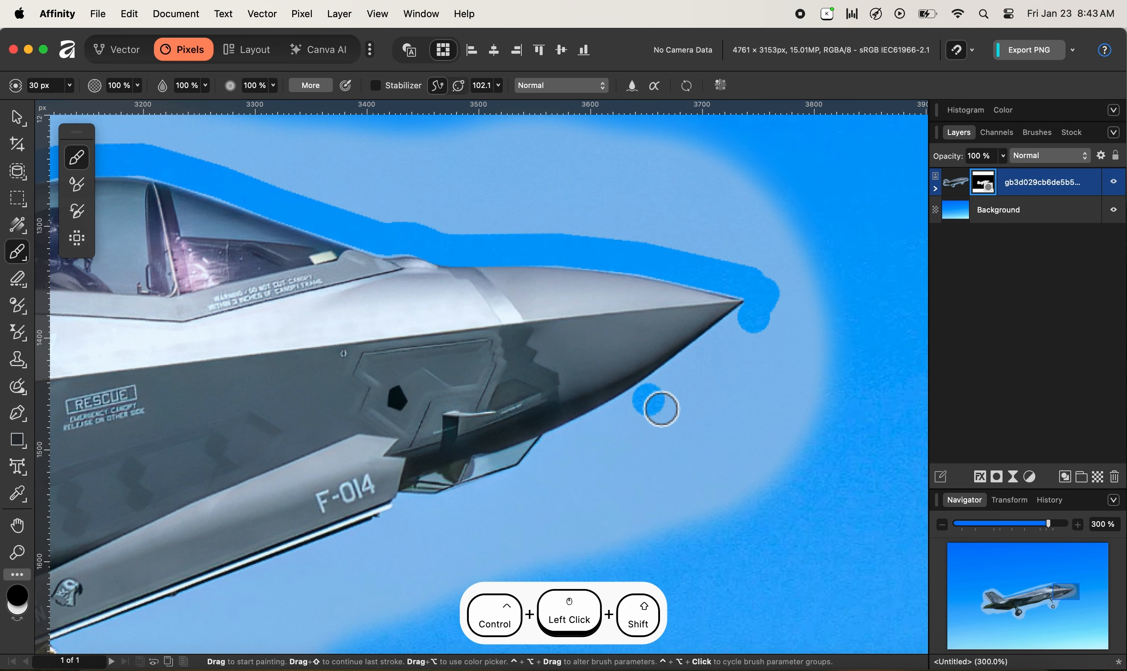
- Mask out the sky along the underside of the nose and around the sensor housing beneath it
{"action": "left_click", "coordinate": [640, 404], "text": "ctrl+shift"}
{"action": "mouse_move", "coordinate": [650, 414]}
{"action": "left_mouse_down"}
{"action": "mouse_move", "coordinate": [564, 458]}
{"action": "mouse_move", "coordinate": [544, 497]}
{"action": "mouse_move", "coordinate": [455, 521]}
{"action": "left_mouse_up"}
{"action": "left_click", "coordinate": [404, 522], "text": "ctrl+shift"}
{"action": "left_click_drag", "start_coordinate": [373, 516], "coordinate": [634, 328]}
{"action": "left_click", "coordinate": [347, 471], "text": "ctrl+shift"}
{"action": "mouse_move", "coordinate": [347, 471]}
{"action": "left_mouse_down"}
{"action": "mouse_move", "coordinate": [368, 441]}
{"action": "mouse_move", "coordinate": [531, 343]}
{"action": "mouse_move", "coordinate": [517, 417]}
{"action": "mouse_move", "coordinate": [538, 332]}
{"action": "left_mouse_up"}
- Mask out the sky around the nose landing gear's strut, door and wheel with black strokes
{"action": "left_click", "coordinate": [547, 394], "text": "shift"}
{"action": "mouse_move", "coordinate": [583, 428]}
{"action": "left_mouse_down"}
{"action": "mouse_move", "coordinate": [614, 323]}
{"action": "mouse_move", "coordinate": [595, 316]}
{"action": "mouse_move", "coordinate": [623, 364]}
{"action": "mouse_move", "coordinate": [623, 401]}
{"action": "mouse_move", "coordinate": [599, 438]}
{"action": "mouse_move", "coordinate": [566, 459]}
{"action": "mouse_move", "coordinate": [508, 444]}
{"action": "mouse_move", "coordinate": [483, 415]}
{"action": "mouse_move", "coordinate": [468, 382]}
{"action": "mouse_move", "coordinate": [483, 323]}
{"action": "mouse_move", "coordinate": [571, 345]}
{"action": "mouse_move", "coordinate": [545, 351]}
{"action": "left_mouse_up"}
{"action": "left_click_drag", "start_coordinate": [437, 206], "coordinate": [504, 290]}
{"action": "mouse_move", "coordinate": [548, 229]}
{"action": "left_mouse_down"}
{"action": "mouse_move", "coordinate": [553, 260]}
{"action": "mouse_move", "coordinate": [561, 237]}
{"action": "mouse_move", "coordinate": [562, 263]}
{"action": "mouse_move", "coordinate": [599, 290]}
{"action": "mouse_move", "coordinate": [600, 371]}
{"action": "left_mouse_up"}
{"action": "left_click", "coordinate": [617, 419], "text": "shift"}
{"action": "left_click_drag", "start_coordinate": [550, 261], "coordinate": [742, 306]}
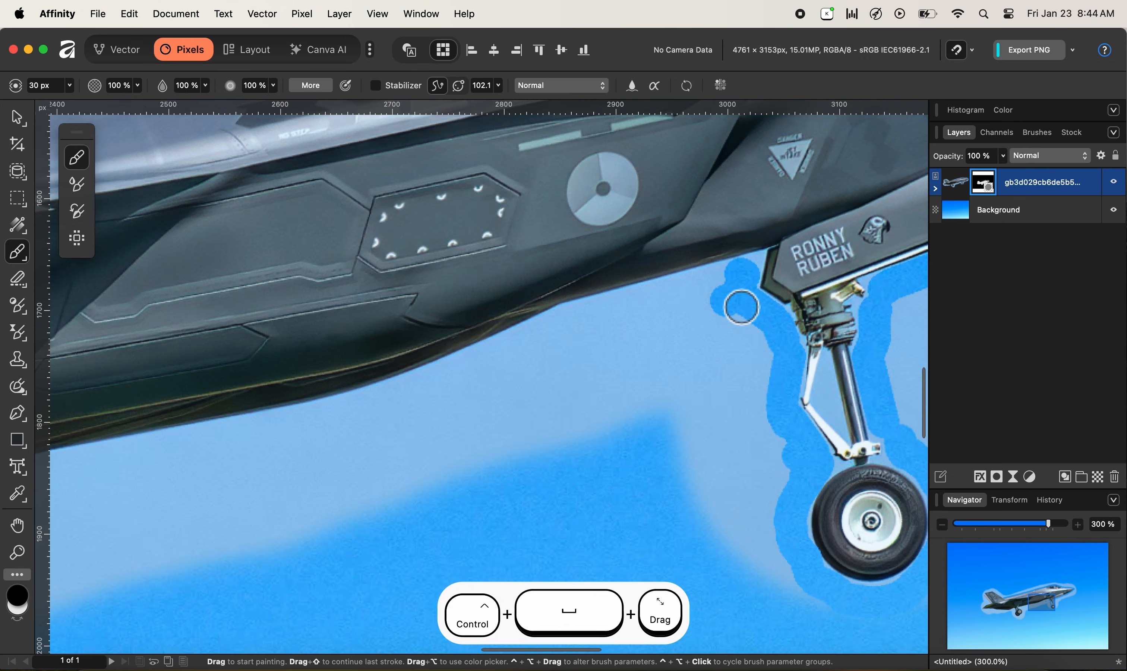
- Mask out the sky along the belly from the nose landing gear back towards the main landing gear
{"action": "left_click", "coordinate": [747, 285]}
{"action": "left_click", "coordinate": [657, 297], "text": "shift"}
{"action": "left_click", "coordinate": [566, 321], "text": "shift"}
{"action": "left_click_drag", "start_coordinate": [430, 382], "coordinate": [594, 305]}
{"action": "left_click", "coordinate": [635, 285], "text": "shift"}
{"action": "left_click", "coordinate": [549, 322], "text": "shift"}
{"action": "left_click", "coordinate": [467, 342], "text": "shift"}
{"action": "left_click", "coordinate": [316, 371], "text": "shift"}
{"action": "left_click", "coordinate": [230, 388], "text": "shift"}
{"action": "left_click_drag", "start_coordinate": [183, 404], "coordinate": [664, 305]}
- Mask out the sky along the last stretch of belly up to the main landing gear struts
{"action": "left_click", "coordinate": [603, 320], "text": "ctrl+shift"}
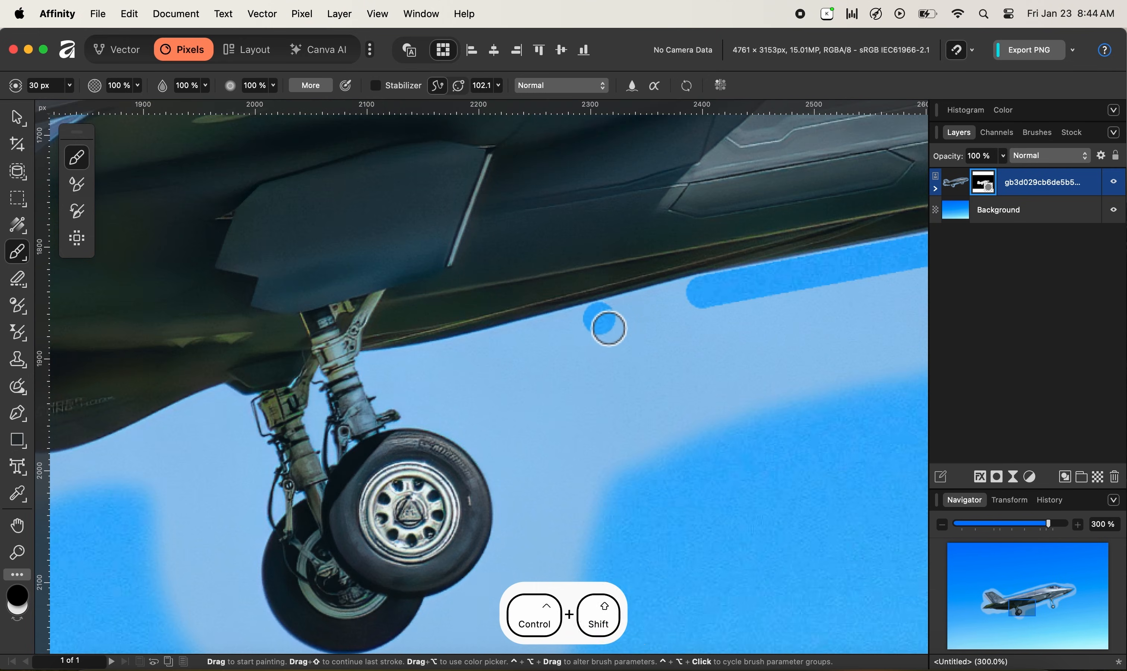
{"action": "left_click", "coordinate": [503, 352], "text": "ctrl+shift"}
{"action": "left_click", "coordinate": [438, 365], "text": "ctrl+shift"}
{"action": "left_click", "coordinate": [412, 367], "text": "ctrl+shift"}
{"action": "left_click", "coordinate": [386, 371], "text": "ctrl+shift"}
{"action": "mouse_move", "coordinate": [390, 372]}
{"action": "left_mouse_down"}
{"action": "mouse_move", "coordinate": [536, 354]}
{"action": "mouse_move", "coordinate": [532, 341]}
{"action": "mouse_move", "coordinate": [596, 389]}
{"action": "mouse_move", "coordinate": [538, 303]}
{"action": "left_mouse_up"}
- Paint black around the main landing gear's wheels and struts to hide the surrounding sky
{"action": "mouse_move", "coordinate": [539, 303]}
{"action": "left_mouse_down"}
{"action": "mouse_move", "coordinate": [575, 354]}
{"action": "mouse_move", "coordinate": [590, 409]}
{"action": "mouse_move", "coordinate": [570, 468]}
{"action": "mouse_move", "coordinate": [513, 508]}
{"action": "mouse_move", "coordinate": [492, 543]}
{"action": "left_mouse_up"}
{"action": "left_click_drag", "start_coordinate": [423, 566], "coordinate": [370, 559]}
{"action": "left_click_drag", "start_coordinate": [200, 371], "coordinate": [480, 319]}
{"action": "mouse_move", "coordinate": [597, 366]}
{"action": "left_mouse_down"}
{"action": "mouse_move", "coordinate": [599, 427]}
{"action": "mouse_move", "coordinate": [633, 485]}
{"action": "left_mouse_up"}
{"action": "left_click_drag", "start_coordinate": [585, 339], "coordinate": [662, 412]}
{"action": "left_click_drag", "start_coordinate": [646, 307], "coordinate": [657, 319]}
{"action": "left_click", "coordinate": [666, 338], "text": "shift"}
{"action": "left_click", "coordinate": [687, 387], "text": "shift"}
{"action": "left_click", "coordinate": [690, 396], "text": "shift"}
{"action": "left_click_drag", "start_coordinate": [690, 398], "coordinate": [684, 419]}
- Mask out the sky along the lower edge of the rear fuselage, from the main landing gear back to the tailplane
{"action": "left_click", "coordinate": [644, 322]}
{"action": "left_click", "coordinate": [540, 364], "text": "shift"}
{"action": "left_click", "coordinate": [500, 378], "text": "shift"}
{"action": "left_click", "coordinate": [428, 379], "text": "shift"}
{"action": "left_click_drag", "start_coordinate": [297, 368], "coordinate": [612, 363]}
{"action": "left_click", "coordinate": [581, 377], "text": "shift"}
{"action": "left_click", "coordinate": [514, 368], "text": "shift"}
{"action": "left_click", "coordinate": [416, 365], "text": "shift"}
{"action": "left_click_drag", "start_coordinate": [392, 365], "coordinate": [566, 386]}
{"action": "left_click", "coordinate": [427, 350], "text": "ctrl+shift"}
{"action": "left_click", "coordinate": [373, 357], "text": "ctrl+shift"}
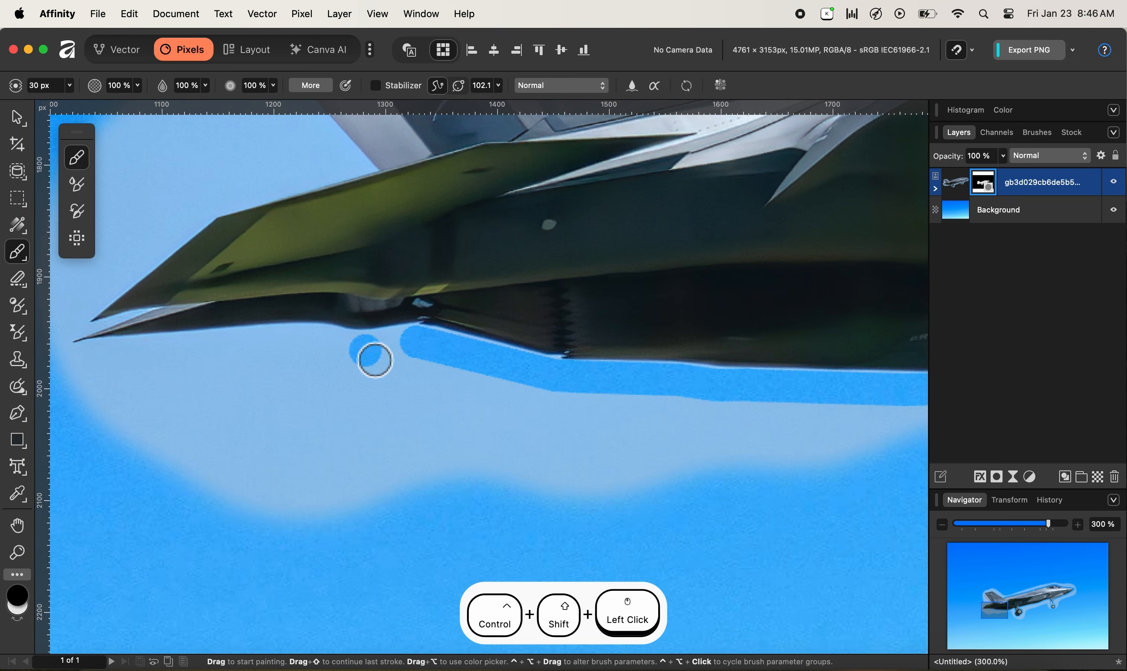
- Mask out the sky along the tailplane's lower edge and around its pointed rear tip
{"action": "left_click", "coordinate": [320, 347], "text": "ctrl+shift"}
{"action": "left_click_drag", "start_coordinate": [299, 349], "coordinate": [508, 352]}
{"action": "left_click", "coordinate": [540, 355], "text": "ctrl+shift"}
{"action": "left_click", "coordinate": [430, 357], "text": "ctrl+shift"}
{"action": "left_click", "coordinate": [368, 360], "text": "ctrl+shift"}
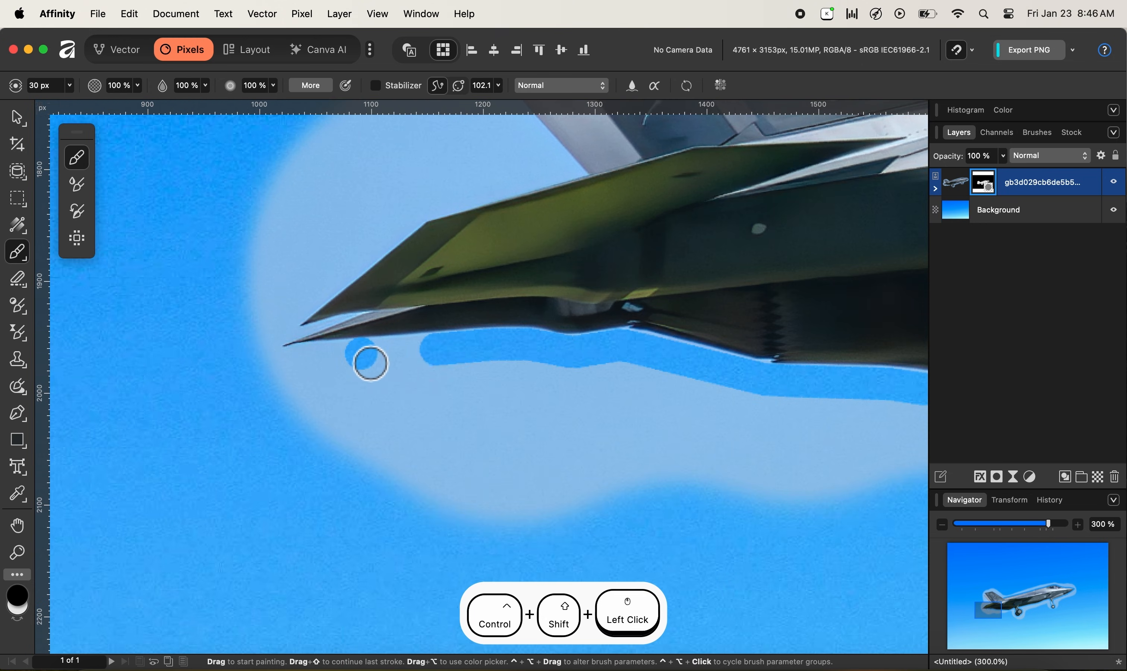
{"action": "left_click", "coordinate": [297, 369], "text": "ctrl+shift"}
{"action": "left_click_drag", "start_coordinate": [256, 339], "coordinate": [393, 424]}
- Mask out the sky along the tailplane's upper edge, from its rear tip to the base of the tail fin
{"action": "left_click", "coordinate": [426, 419], "text": "ctrl"}
{"action": "left_click", "coordinate": [438, 399], "text": "ctrl+shift"}
{"action": "left_click", "coordinate": [559, 305], "text": "ctrl+shift"}
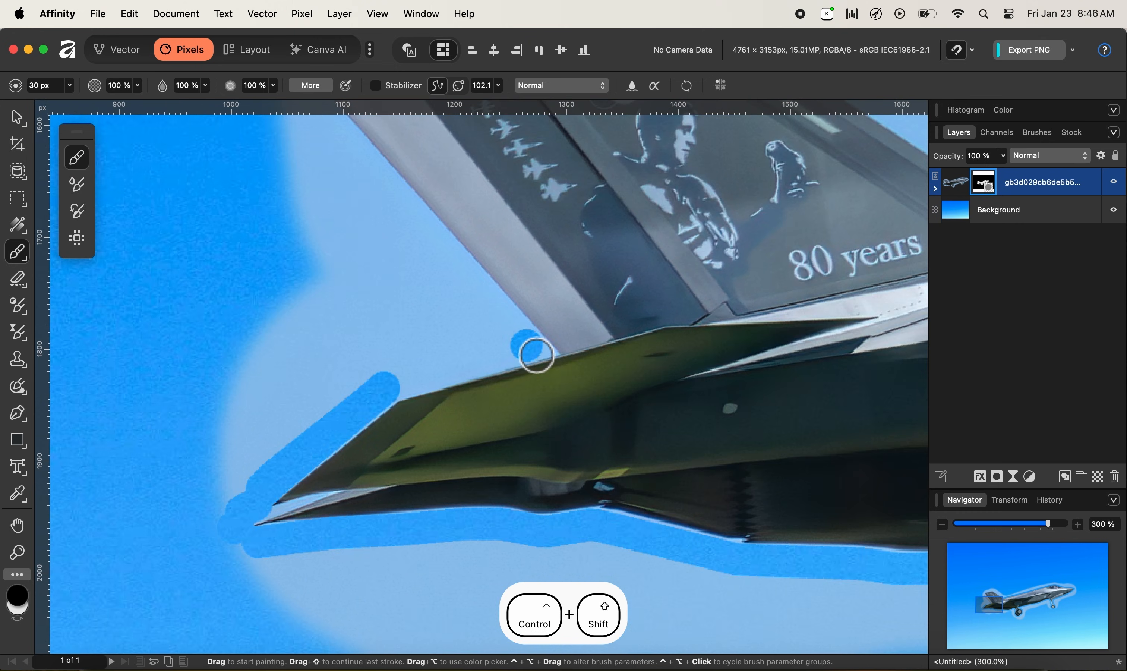
{"action": "left_click", "coordinate": [525, 344], "text": "ctrl+shift"}
- Mask out the sky along the far tail fin's rear edge and across its top to the near fin's upper rear corner
{"action": "mouse_move", "coordinate": [300, 118]}
{"action": "left_mouse_down", "text": "ctrl"}
{"action": "mouse_move", "coordinate": [410, 230]}
{"action": "mouse_move", "coordinate": [436, 357]}
{"action": "left_mouse_up", "text": "ctrl"}
{"action": "left_click", "coordinate": [415, 225], "text": "ctrl+shift"}
{"action": "left_click", "coordinate": [444, 381], "text": "ctrl"}
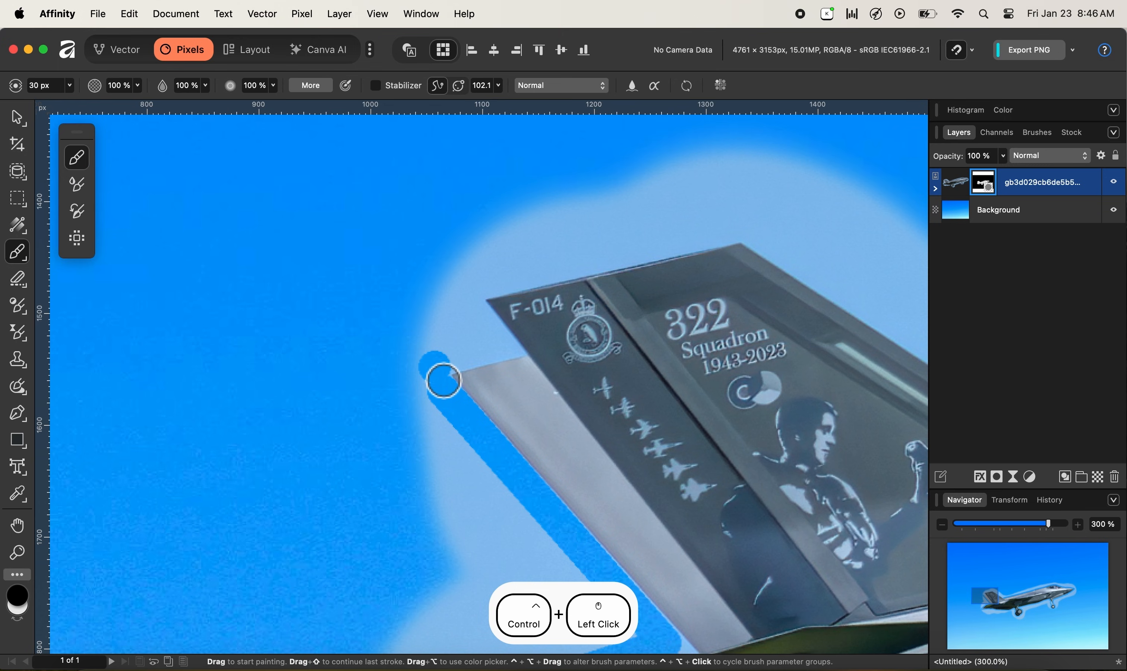
{"action": "left_click", "coordinate": [505, 353], "text": "ctrl+shift"}
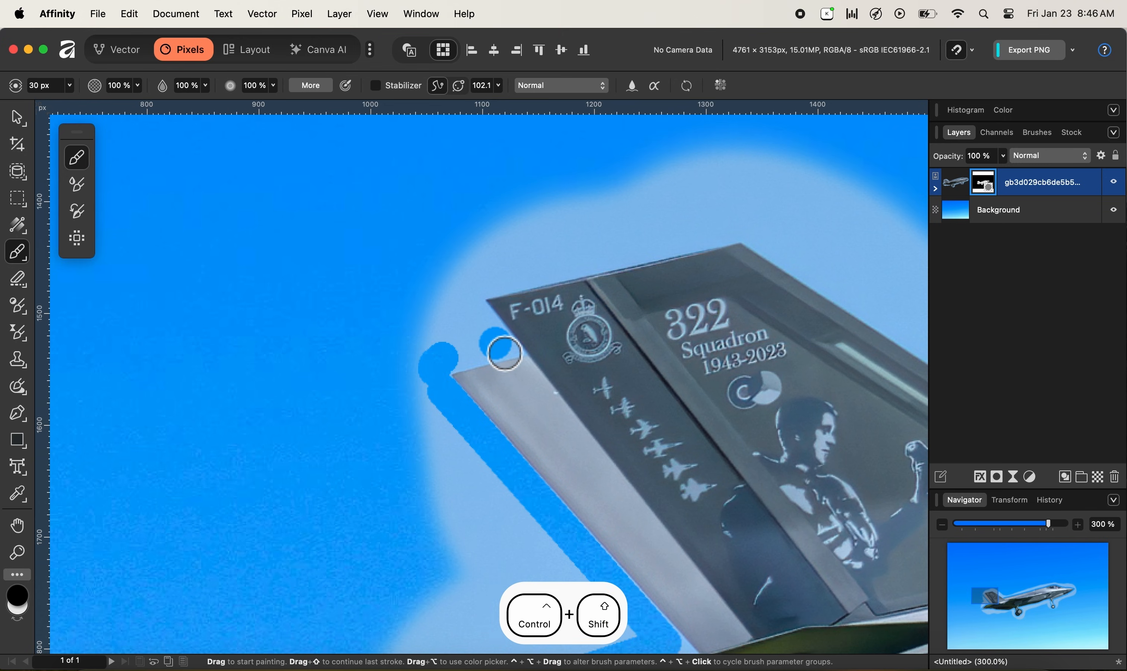
{"action": "left_click", "coordinate": [477, 316], "text": "ctrl+shift"}
{"action": "left_click_drag", "start_coordinate": [480, 296], "coordinate": [402, 398], "text": "ctrl"}
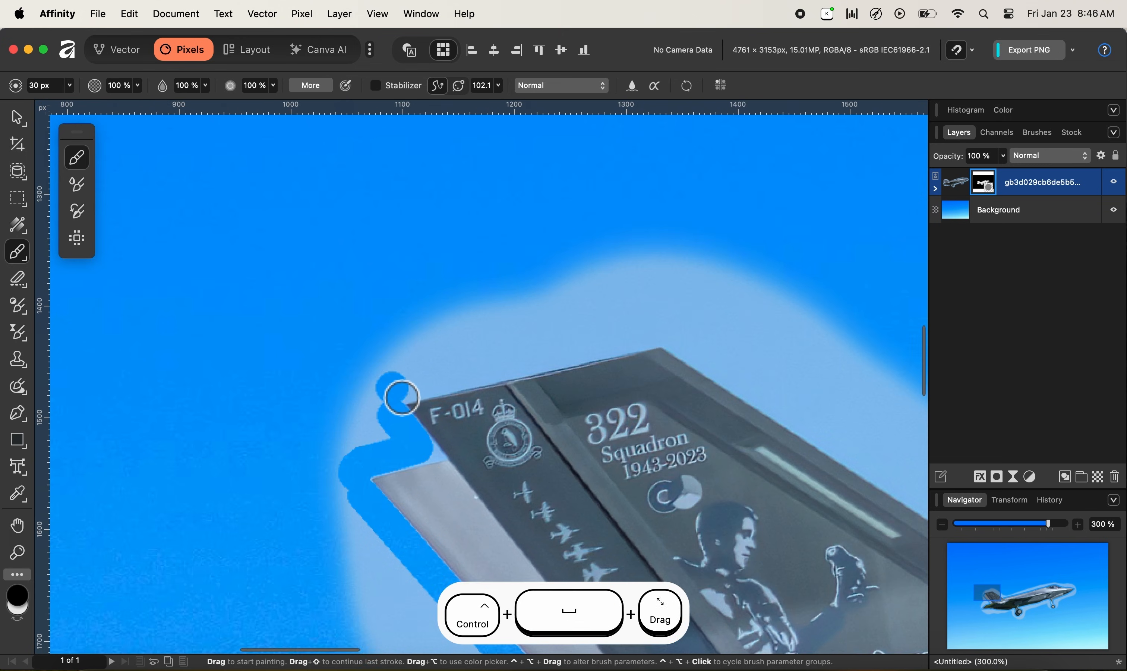
- Mask out the sky along the near tail fin's top and front edges, down to the upper fuselage
{"action": "left_click", "coordinate": [661, 335], "text": "ctrl+shift"}
{"action": "mouse_move", "coordinate": [661, 335]}
{"action": "left_mouse_down", "text": "ctrl"}
{"action": "mouse_move", "coordinate": [370, 310]}
{"action": "mouse_move", "coordinate": [381, 326]}
{"action": "left_mouse_up", "text": "ctrl"}
{"action": "left_click", "coordinate": [383, 327], "text": "ctrl"}
{"action": "left_click", "coordinate": [740, 553], "text": "ctrl+shift"}
{"action": "left_click", "coordinate": [745, 559], "text": "ctrl+shift"}
{"action": "left_click_drag", "start_coordinate": [654, 388], "coordinate": [421, 238]}
{"action": "left_click_drag", "start_coordinate": [488, 359], "coordinate": [534, 352]}
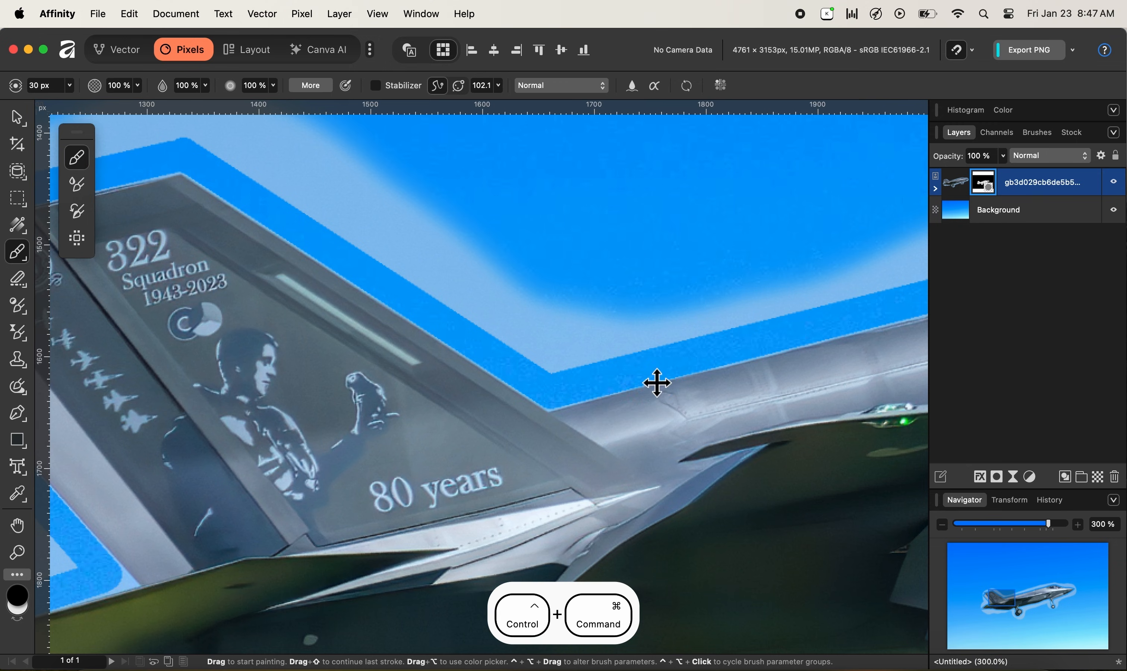
- Reduce the mask brush width to 2 px for detail work where the tail fin meets the fuselage
{"action": "key", "text": "ctrl+super+8"}
{"action": "left_click_drag", "start_coordinate": [685, 385], "coordinate": [592, 302]}
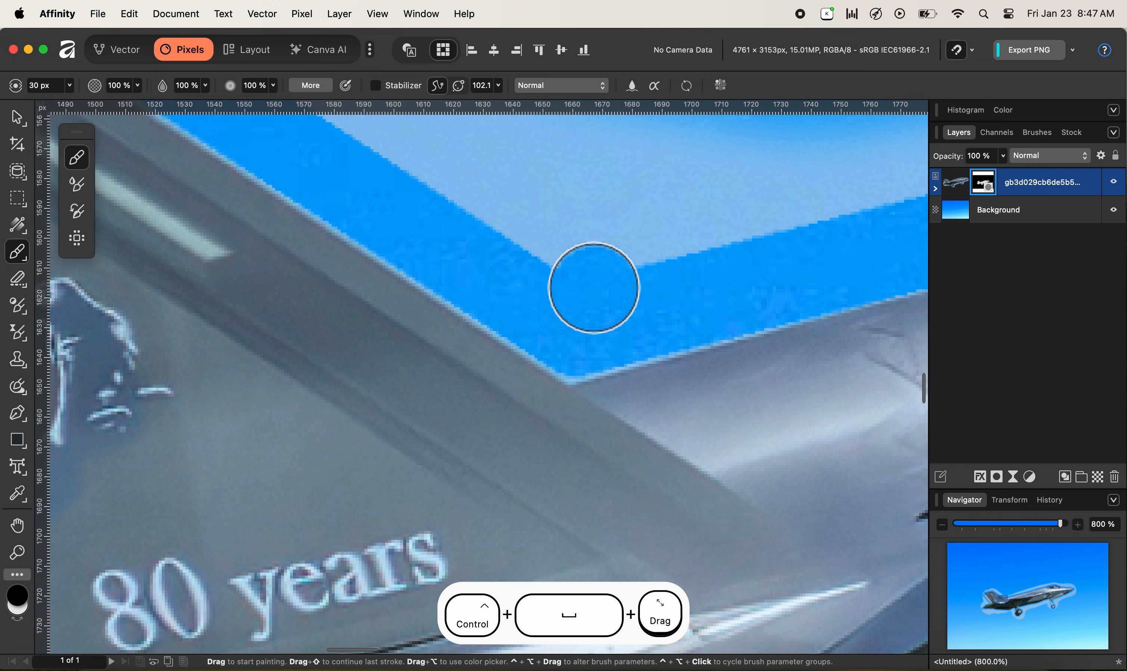
{"action": "key", "text": "ctrl+alt"}
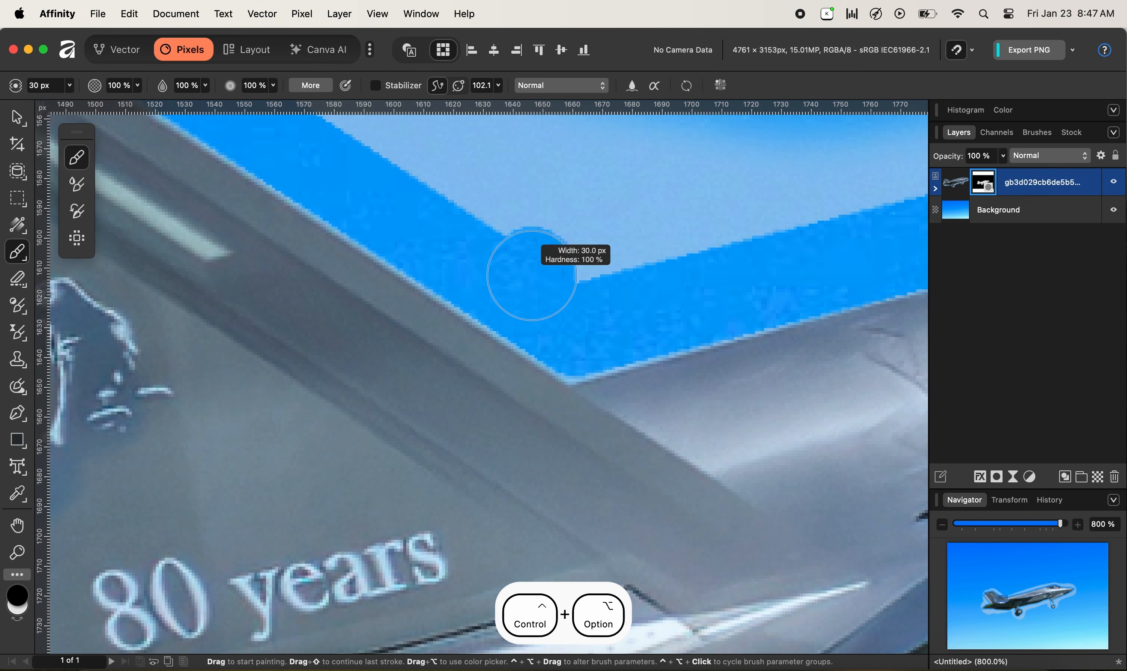
{"action": "left_click", "coordinate": [587, 325], "text": "ctrl+alt"}
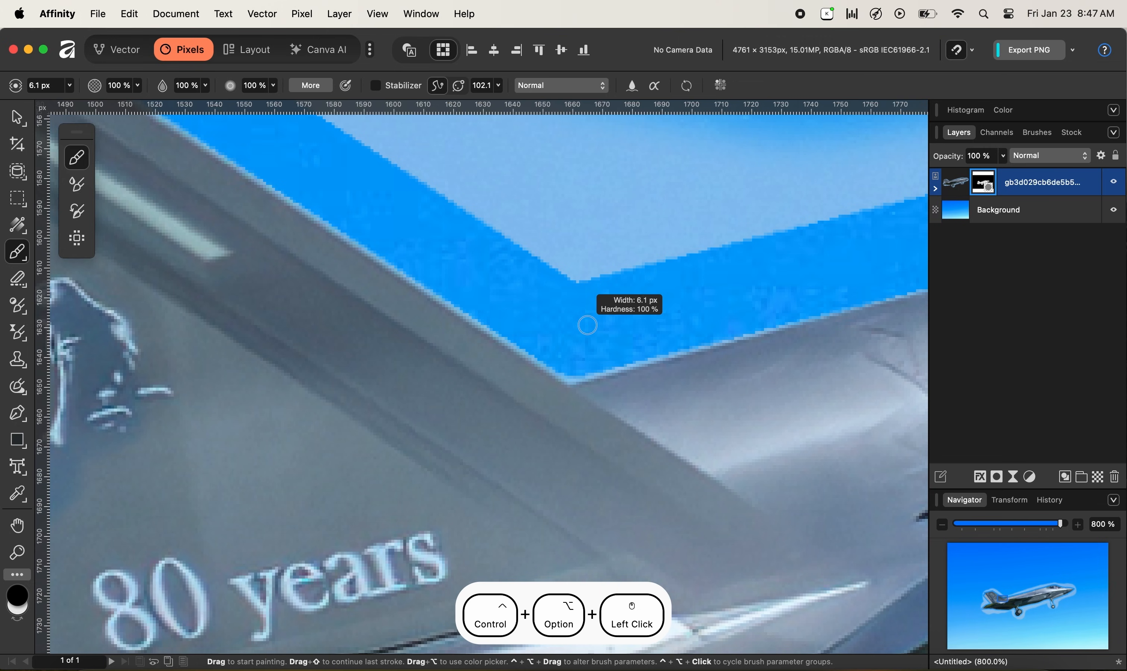
{"action": "left_click_drag", "start_coordinate": [588, 325], "coordinate": [519, 323]}
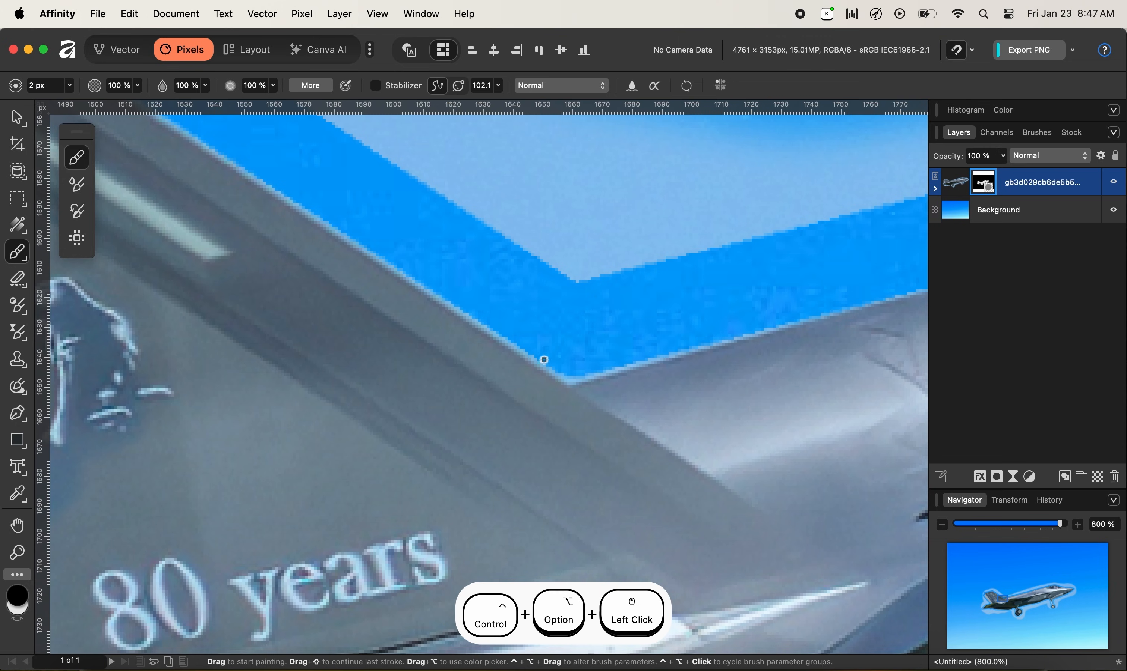
- Mask out the pale fringe in the corner between the tail fin's front edge and the upper fuselage
{"action": "key", "text": "ctrl+super+="}
{"action": "key", "text": "ctrl+super+="}
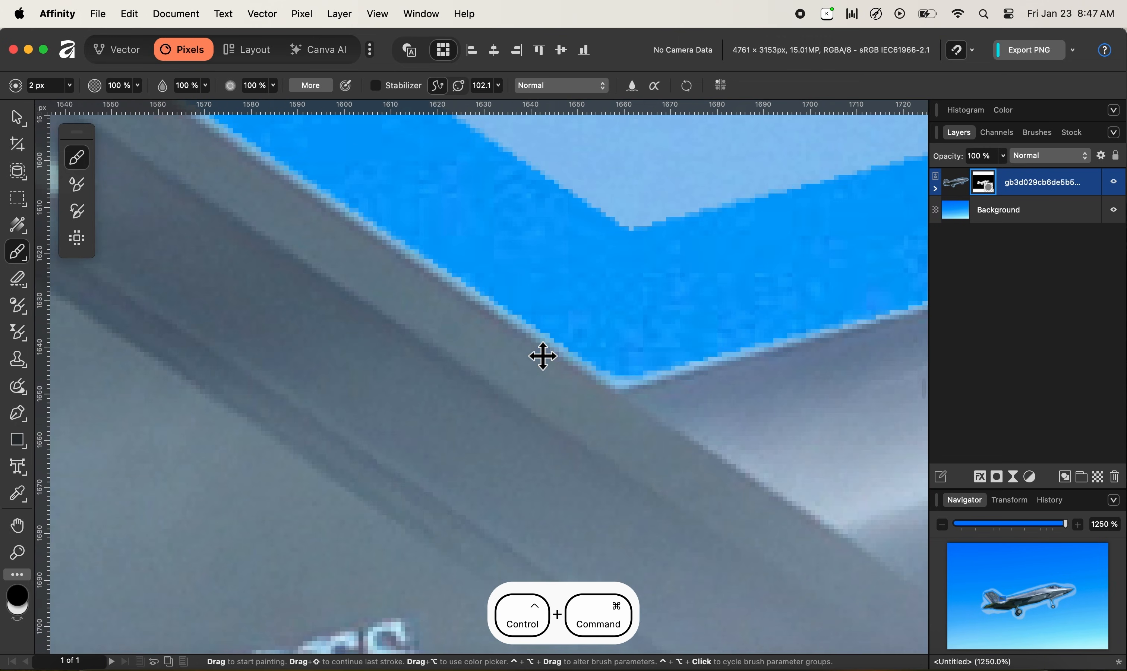
{"action": "key", "text": "ctrl+super+="}
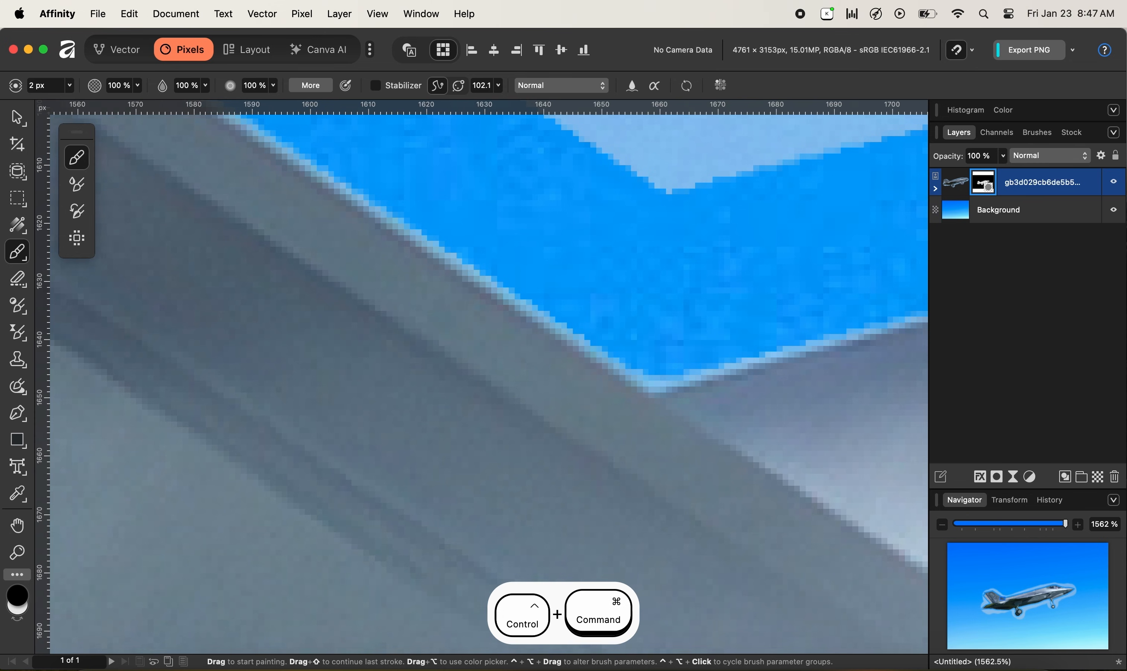
{"action": "left_click_drag", "start_coordinate": [644, 381], "coordinate": [427, 410]}
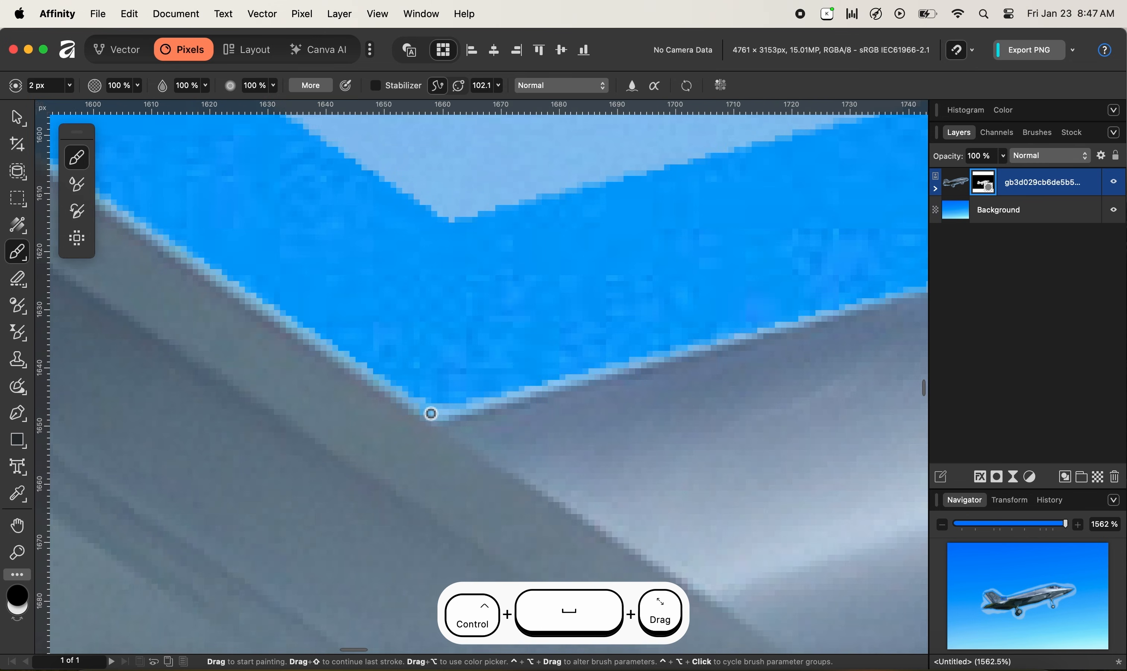
{"action": "left_click", "coordinate": [450, 412], "text": "ctrl"}
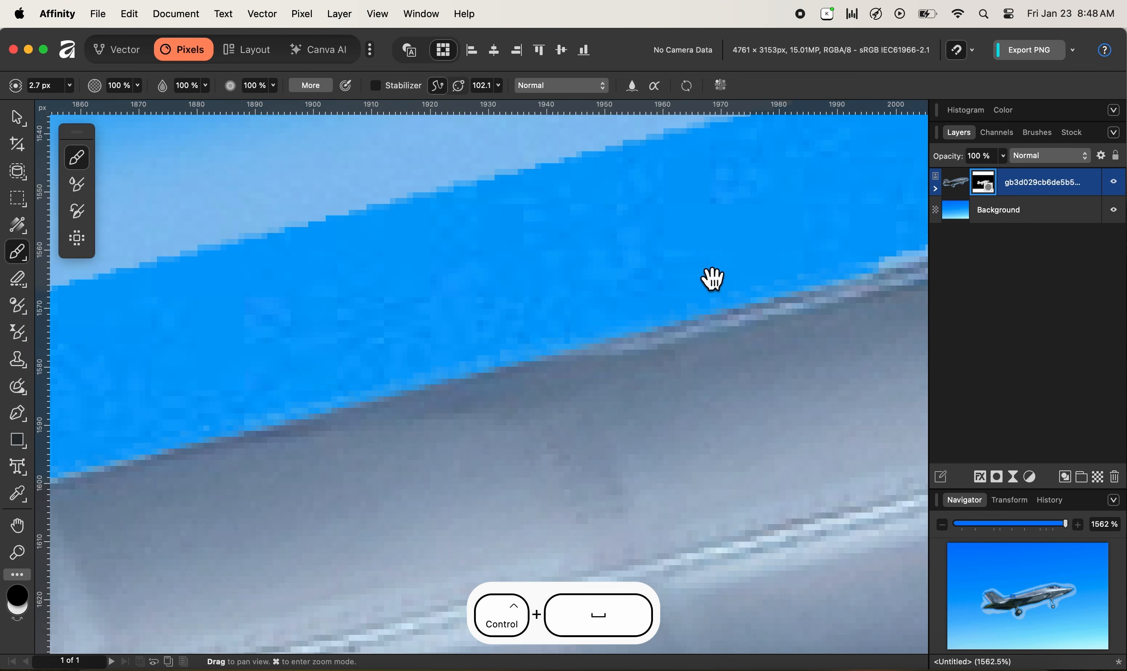
- Mask out the thin sky fringe along the upper edge of the rear fuselage, forward of the tail fin
{"action": "left_click_drag", "start_coordinate": [712, 279], "coordinate": [394, 369]}
{"action": "left_click", "coordinate": [394, 379]}
{"action": "left_click", "coordinate": [795, 278], "text": "shift"}
{"action": "left_click", "coordinate": [333, 385]}
{"action": "left_click", "coordinate": [785, 271], "text": "shift"}
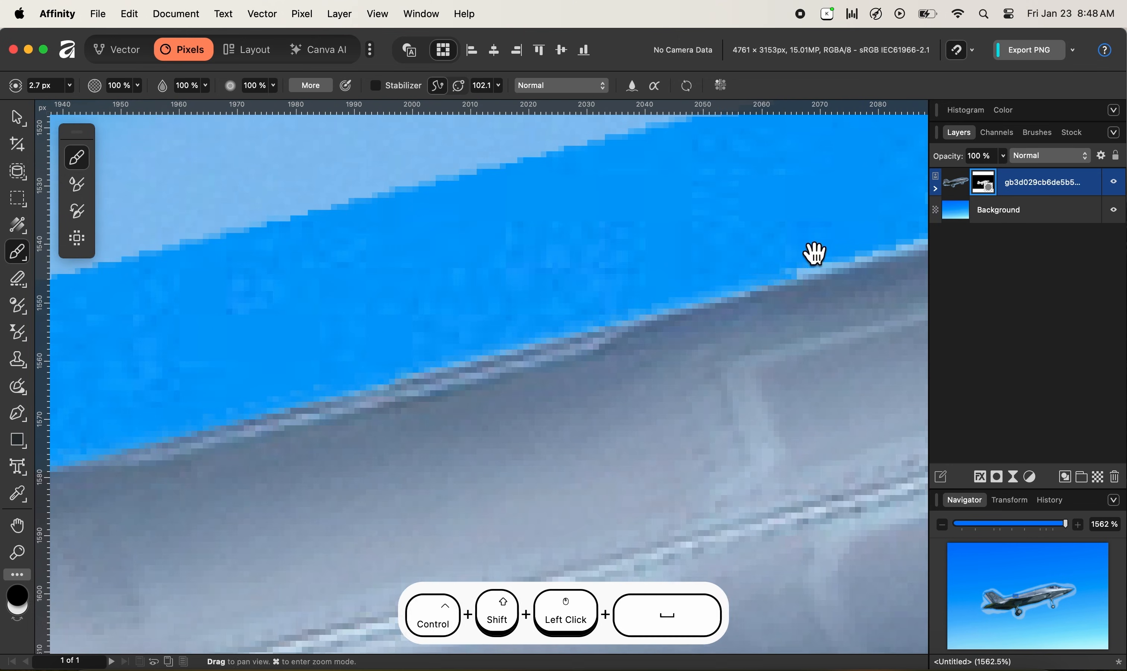
{"action": "left_click_drag", "start_coordinate": [785, 271], "coordinate": [240, 403]}
{"action": "left_click", "coordinate": [685, 298], "text": "shift"}
- Clear the sky fringe along the upper edge of the middle fuselage with straight black strokes on the mask
{"action": "mouse_move", "coordinate": [742, 269]}
{"action": "left_mouse_down"}
{"action": "mouse_move", "coordinate": [361, 373]}
{"action": "mouse_move", "coordinate": [815, 255]}
{"action": "mouse_move", "coordinate": [350, 385]}
{"action": "mouse_move", "coordinate": [350, 398]}
{"action": "left_mouse_up"}
{"action": "left_click", "coordinate": [340, 361]}
{"action": "left_click", "coordinate": [731, 278], "text": "shift"}
{"action": "left_click", "coordinate": [351, 398]}
{"action": "left_click", "coordinate": [868, 262], "text": "shift"}
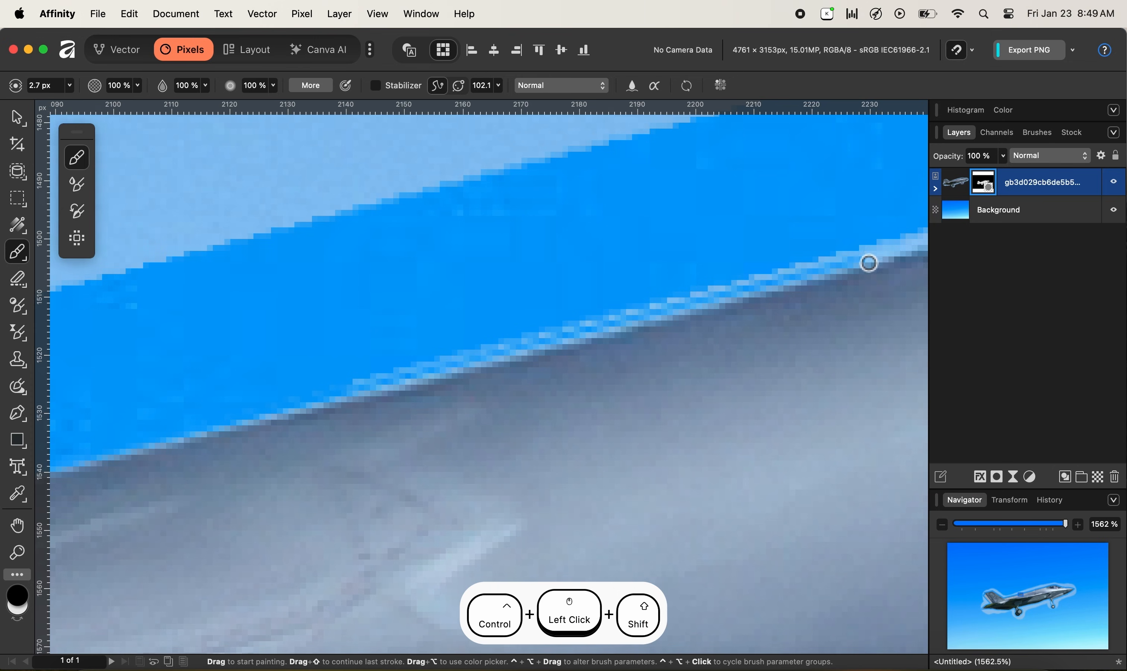
{"action": "left_click", "coordinate": [339, 401]}
{"action": "left_click", "coordinate": [847, 263], "text": "shift"}
- Mask out the wider pale strip above the bright highlight on the middle fuselage's upper edge
{"action": "left_click_drag", "start_coordinate": [852, 261], "coordinate": [285, 421]}
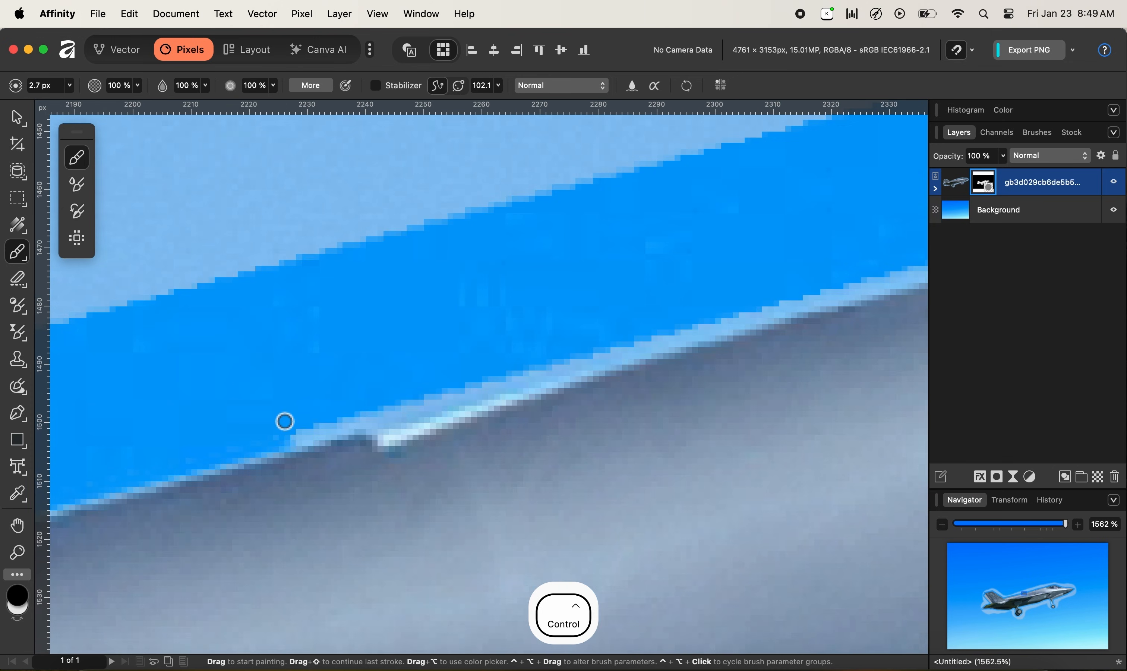
{"action": "left_click", "coordinate": [689, 334], "text": "shift"}
{"action": "left_click_drag", "start_coordinate": [526, 375], "coordinate": [138, 480]}
{"action": "left_click", "coordinate": [843, 304], "text": "shift"}
{"action": "left_click_drag", "start_coordinate": [465, 384], "coordinate": [396, 401]}
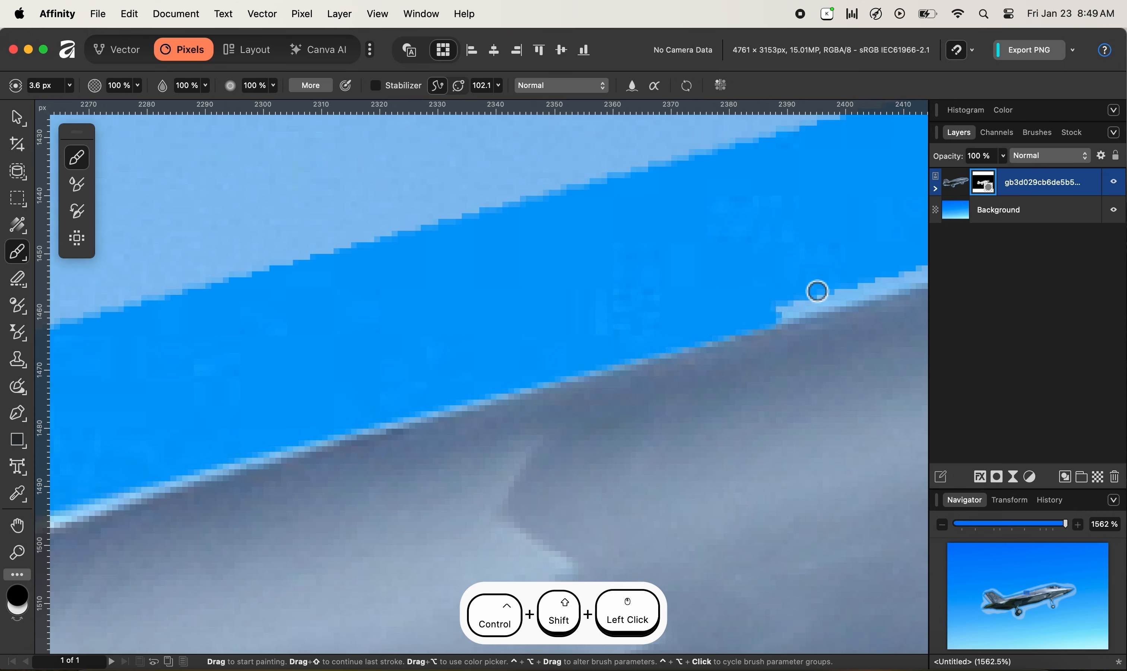
- Mask out the fringe along the fuselage's upper edge, forward to the top of the small raised hump behind the canopy
{"action": "left_click_drag", "start_coordinate": [771, 314], "coordinate": [213, 440]}
{"action": "left_click", "coordinate": [823, 269], "text": "ctrl+shift"}
{"action": "left_click_drag", "start_coordinate": [724, 257], "coordinate": [185, 449]}
{"action": "left_click", "coordinate": [782, 273], "text": "ctrl+shift"}
{"action": "left_click_drag", "start_coordinate": [770, 281], "coordinate": [529, 317]}
{"action": "left_click", "coordinate": [542, 329], "text": "ctrl+shift"}
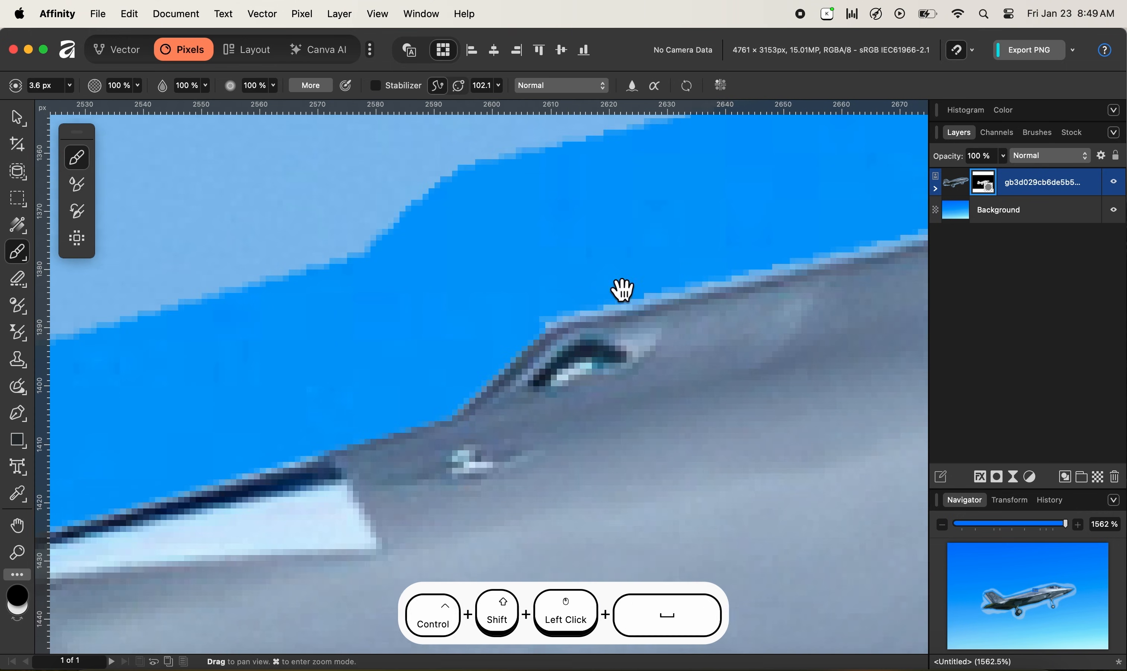
- Mask out the fringe along the fuselage's upper edge from the raised hump toward the rear of the canopy
{"action": "left_click_drag", "start_coordinate": [623, 289], "coordinate": [391, 375]}
{"action": "left_click", "coordinate": [883, 279], "text": "ctrl+shift"}
{"action": "left_click_drag", "start_coordinate": [725, 262], "coordinate": [123, 399]}
{"action": "left_click", "coordinate": [862, 284], "text": "ctrl+shift"}
{"action": "left_click_drag", "start_coordinate": [462, 389], "coordinate": [503, 381]}
{"action": "left_click_drag", "start_coordinate": [813, 294], "coordinate": [211, 393]}
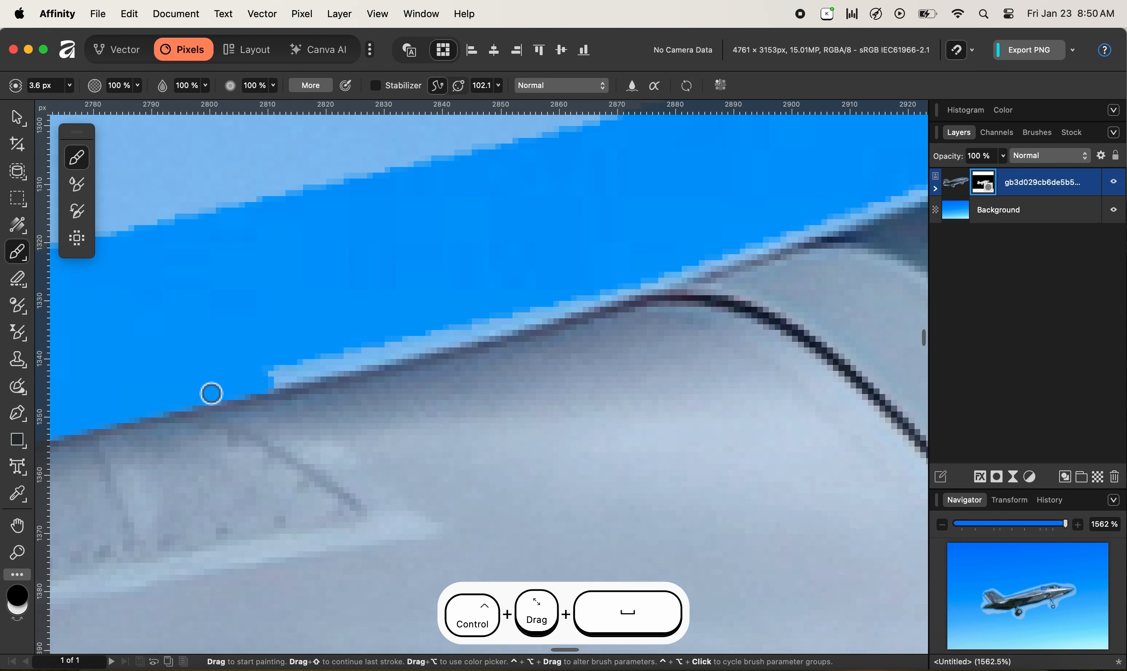
- Clear the pale fringe along the rear part of the canopy's upper edge
{"action": "left_click", "coordinate": [669, 287], "text": "ctrl+shift"}
{"action": "left_click_drag", "start_coordinate": [669, 286], "coordinate": [147, 449]}
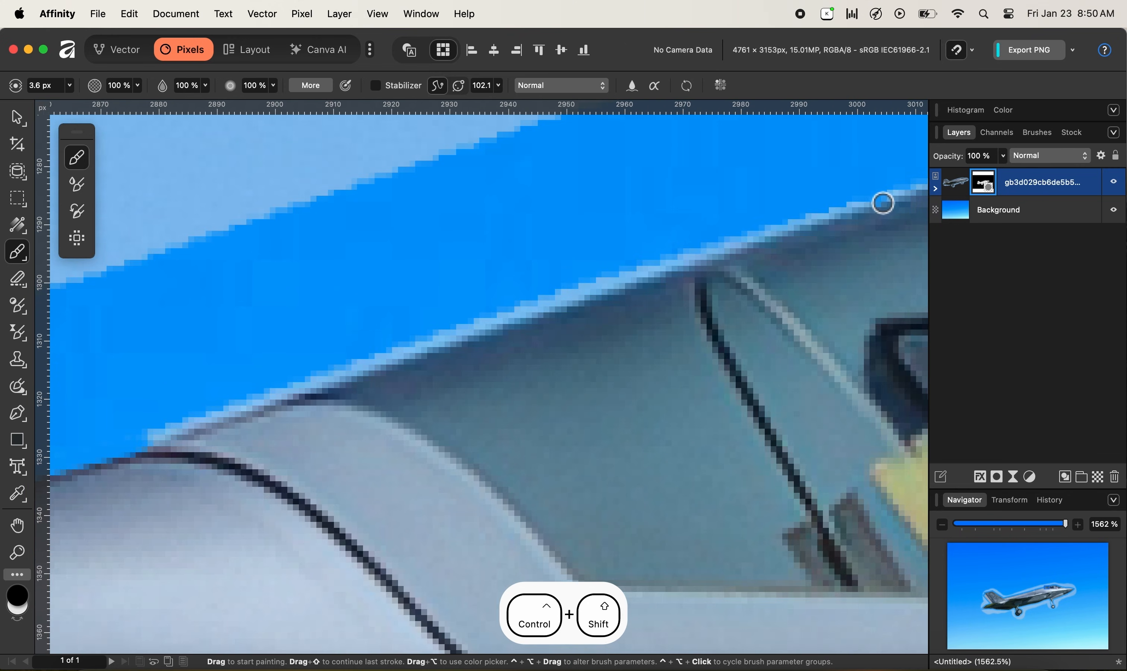
{"action": "left_click", "coordinate": [883, 203], "text": "ctrl+shift"}
{"action": "left_click_drag", "start_coordinate": [885, 200], "coordinate": [187, 368]}
{"action": "left_click", "coordinate": [498, 277], "text": "ctrl+shift"}
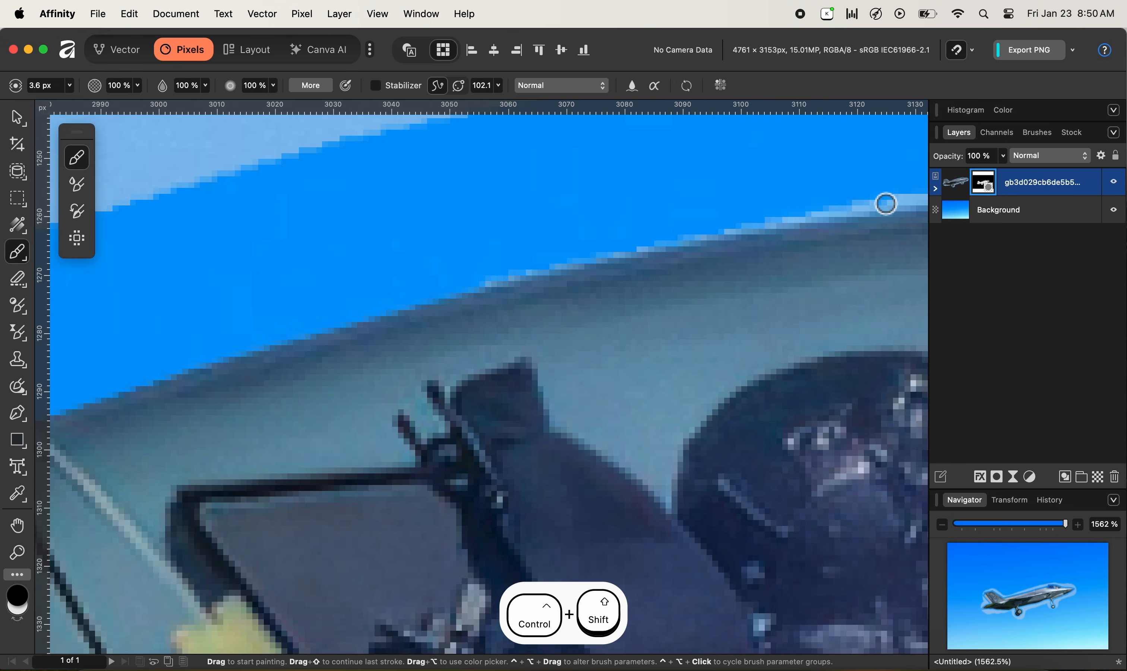
- Mask out the fringe over the top of the canopy and down its front slope toward the nose
{"action": "left_click", "coordinate": [885, 203], "text": "ctrl+shift"}
{"action": "left_click_drag", "start_coordinate": [886, 203], "coordinate": [314, 294]}
{"action": "left_click", "coordinate": [574, 289], "text": "ctrl+shift"}
{"action": "left_click", "coordinate": [722, 305], "text": "ctrl+shift"}
{"action": "left_click_drag", "start_coordinate": [721, 304], "coordinate": [420, 244]}
{"action": "left_click", "coordinate": [772, 360], "text": "ctrl+shift"}
{"action": "left_click_drag", "start_coordinate": [773, 360], "coordinate": [398, 212]}
{"action": "left_click", "coordinate": [840, 388], "text": "ctrl+shift"}
{"action": "left_click_drag", "start_coordinate": [840, 388], "coordinate": [341, 237]}
{"action": "left_click", "coordinate": [730, 384], "text": "ctrl+shift"}
- Mask out the sky fringe along the upper edge of the nose, forward of the canopy
{"action": "left_click_drag", "start_coordinate": [654, 329], "coordinate": [308, 275]}
{"action": "left_click", "coordinate": [533, 319], "text": "ctrl+shift"}
{"action": "left_click_drag", "start_coordinate": [380, 320], "coordinate": [553, 324]}
{"action": "left_click_drag", "start_coordinate": [752, 333], "coordinate": [353, 271]}
{"action": "left_click_drag", "start_coordinate": [697, 309], "coordinate": [340, 310]}
{"action": "left_click", "coordinate": [544, 320], "text": "ctrl+shift"}
{"action": "left_click", "coordinate": [786, 342], "text": "ctrl+shift"}
{"action": "left_click", "coordinate": [888, 355], "text": "ctrl+shift"}
- Clear the remaining fringe on the nose's upper edge, up to its pointed tip
{"action": "mouse_move", "coordinate": [855, 329]}
{"action": "left_mouse_down"}
{"action": "mouse_move", "coordinate": [709, 297]}
{"action": "mouse_move", "coordinate": [394, 279]}
{"action": "left_mouse_up"}
{"action": "left_click", "coordinate": [642, 337], "text": "ctrl+shift"}
{"action": "left_click", "coordinate": [828, 380], "text": "ctrl+shift"}
{"action": "left_click_drag", "start_coordinate": [848, 356], "coordinate": [415, 256]}
{"action": "left_click", "coordinate": [599, 325], "text": "ctrl+shift"}
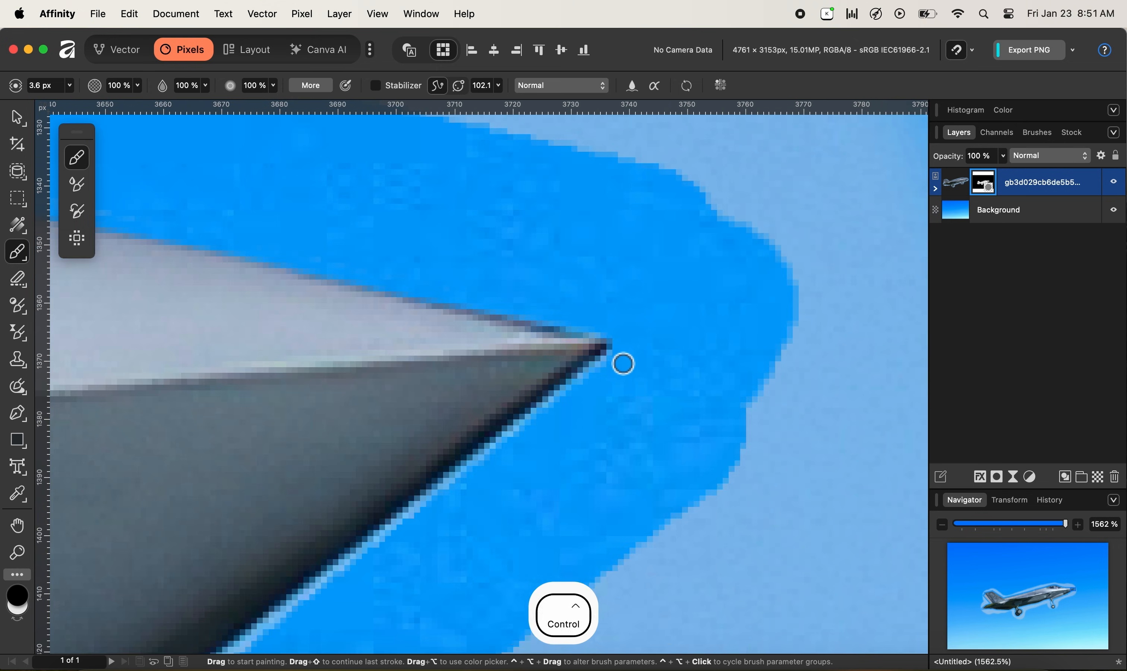
- Mask out the fringe along the nose's lower edge, working back from the pointed tip
{"action": "left_click_drag", "start_coordinate": [407, 536], "coordinate": [592, 346]}
{"action": "left_click", "coordinate": [524, 398], "text": "ctrl+shift"}
{"action": "left_click_drag", "start_coordinate": [391, 476], "coordinate": [656, 285]}
{"action": "left_click", "coordinate": [448, 437], "text": "ctrl+shift"}
{"action": "left_click_drag", "start_coordinate": [318, 502], "coordinate": [660, 273]}
{"action": "left_click", "coordinate": [632, 303], "text": "ctrl+shift"}
{"action": "left_click", "coordinate": [502, 366], "text": "ctrl+shift"}
{"action": "left_click", "coordinate": [373, 424], "text": "ctrl+shift"}
- Mask out the fringe along the rear part of the nose's underside, back to the open gear bay
{"action": "left_click_drag", "start_coordinate": [316, 472], "coordinate": [515, 306]}
{"action": "left_click", "coordinate": [446, 402], "text": "ctrl+shift"}
{"action": "left_click_drag", "start_coordinate": [379, 433], "coordinate": [621, 290]}
{"action": "left_click", "coordinate": [355, 388], "text": "ctrl+shift"}
{"action": "left_click", "coordinate": [473, 337], "text": "ctrl+shift"}
- Mask out the fringe below the open gear bay and around the front corner of the gear door marked 014
{"action": "left_click_drag", "start_coordinate": [234, 428], "coordinate": [620, 275]}
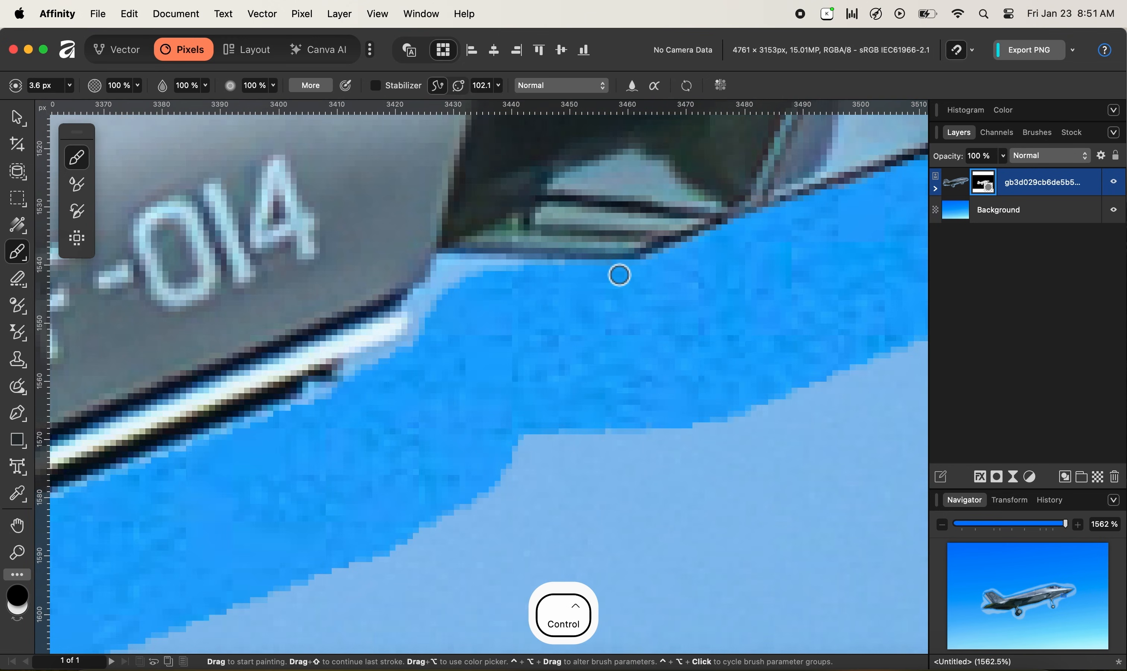
{"action": "left_click", "coordinate": [452, 269], "text": "ctrl+shift"}
{"action": "left_click", "coordinate": [429, 307], "text": "ctrl+shift"}
{"action": "left_click", "coordinate": [392, 348], "text": "ctrl+shift"}
{"action": "left_click_drag", "start_coordinate": [284, 401], "coordinate": [526, 276]}
{"action": "left_click", "coordinate": [597, 247], "text": "ctrl+shift"}
{"action": "left_click", "coordinate": [589, 264], "text": "ctrl+shift"}
{"action": "left_click", "coordinate": [556, 277], "text": "ctrl+shift"}
- Mask out the fringe along the gear door's lower edge, back to the nose gear strut
{"action": "left_click_drag", "start_coordinate": [301, 381], "coordinate": [777, 181]}
{"action": "left_click_drag", "start_coordinate": [200, 397], "coordinate": [621, 257]}
{"action": "left_click", "coordinate": [417, 345], "text": "ctrl+shift"}
{"action": "left_click", "coordinate": [134, 455], "text": "ctrl+shift"}
{"action": "left_click_drag", "start_coordinate": [134, 452], "coordinate": [695, 247]}
{"action": "left_click", "coordinate": [337, 364], "text": "ctrl+shift"}
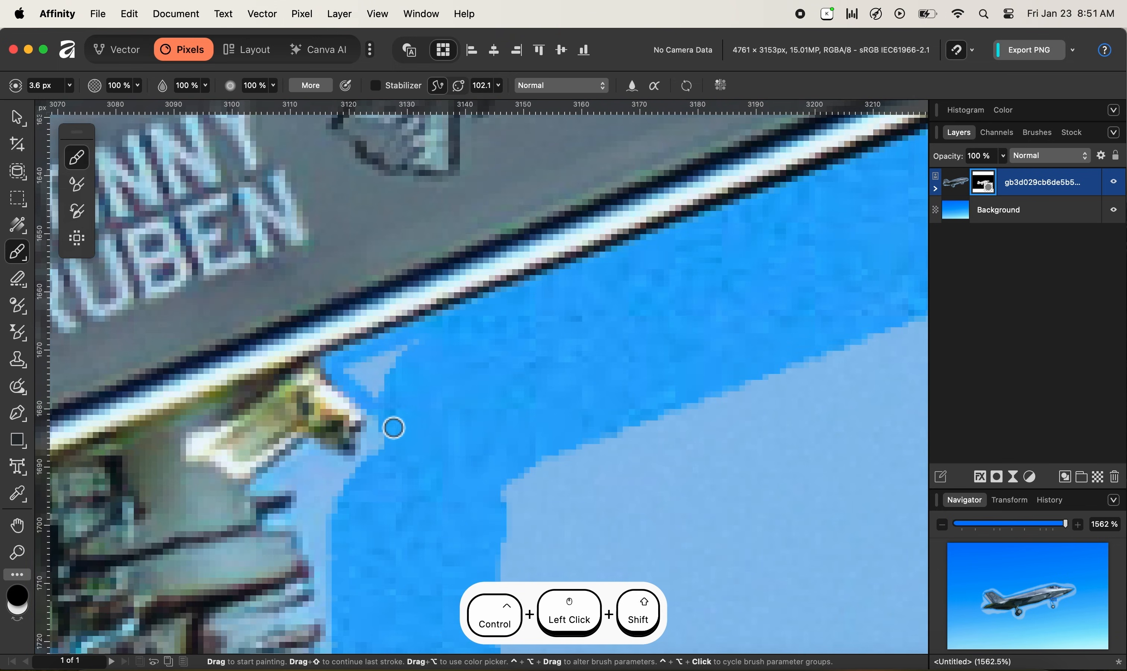
- Clear the leftover sky around the yellowish bracket at the top of the nose gear strut
{"action": "left_click_drag", "start_coordinate": [381, 431], "coordinate": [405, 360]}
{"action": "left_click_drag", "start_coordinate": [396, 355], "coordinate": [395, 391]}
{"action": "left_click_drag", "start_coordinate": [419, 289], "coordinate": [402, 324]}
{"action": "left_click_drag", "start_coordinate": [337, 423], "coordinate": [444, 277]}
{"action": "left_click", "coordinate": [443, 233]}
{"action": "left_click", "coordinate": [478, 256], "text": "shift"}
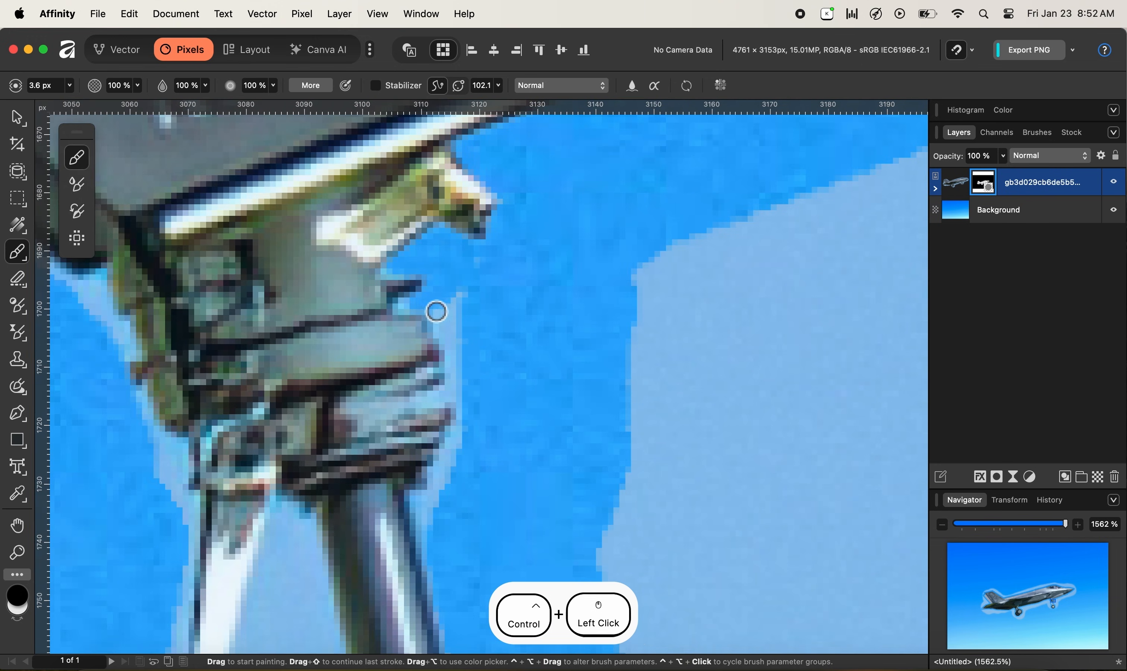
- Mask out the fringe along the nose gear strut's front side, from the ribbed collar down to the axle fitting
{"action": "scroll", "coordinate": [437, 312], "scroll_direction": "down", "scroll_amount": 3}
{"action": "scroll", "coordinate": [441, 308], "scroll_direction": "down", "scroll_amount": 4}
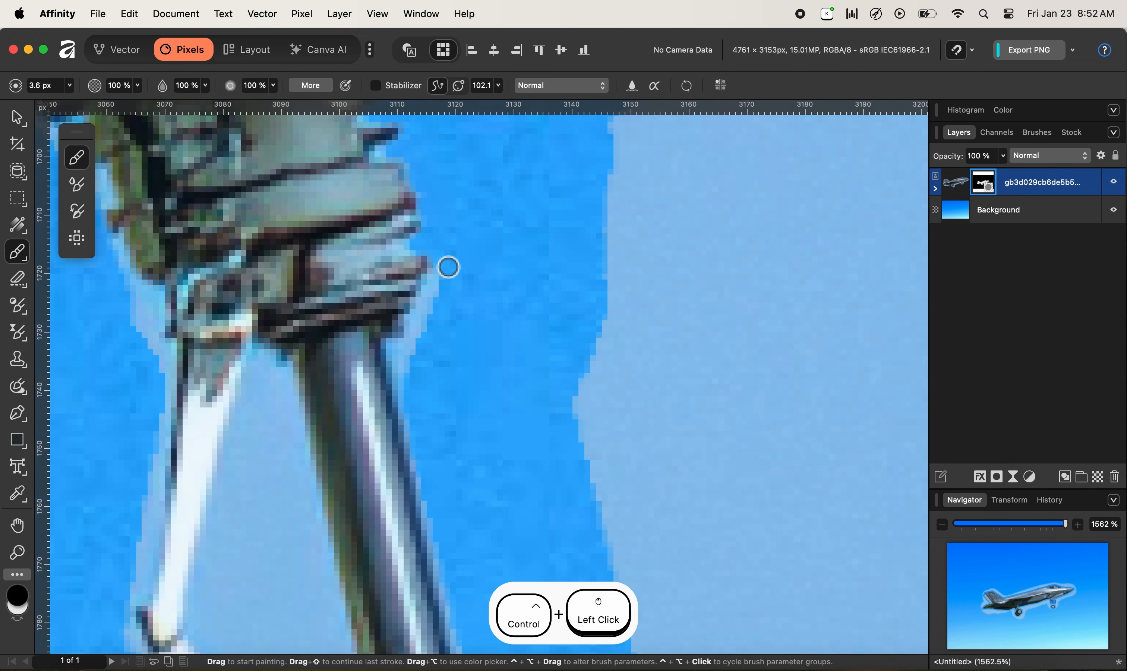
{"action": "left_click_drag", "start_coordinate": [396, 351], "coordinate": [408, 383]}
{"action": "left_click_drag", "start_coordinate": [422, 381], "coordinate": [410, 243]}
{"action": "left_click_drag", "start_coordinate": [442, 411], "coordinate": [425, 307]}
{"action": "left_click", "coordinate": [389, 178]}
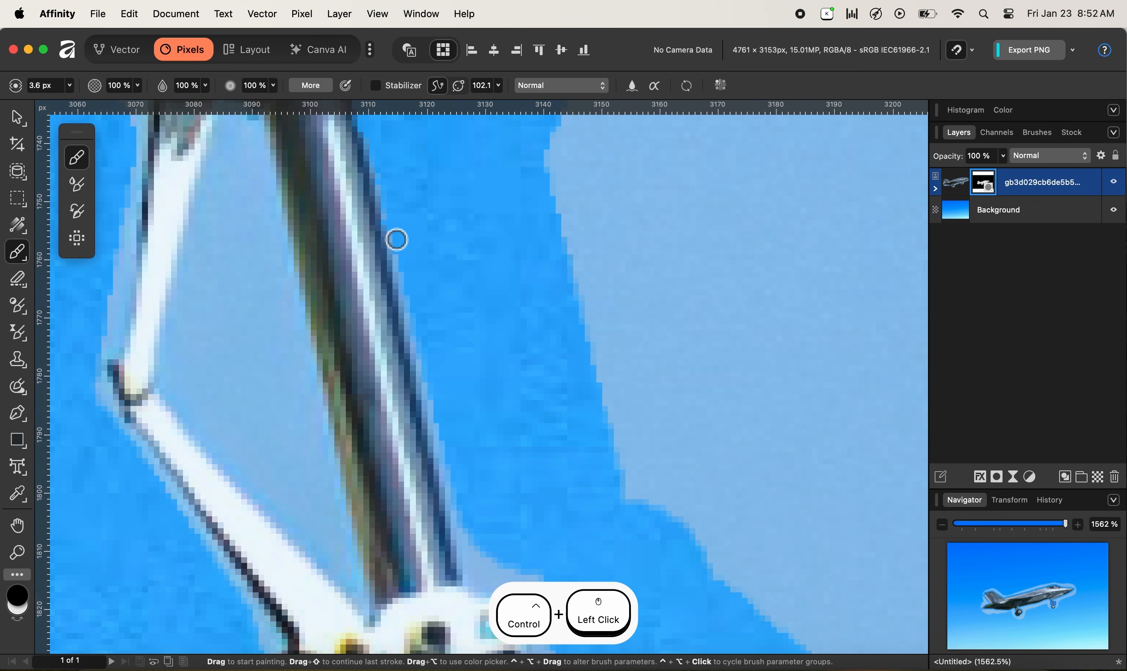
{"action": "left_click_drag", "start_coordinate": [400, 265], "coordinate": [370, 158]}
{"action": "left_click_drag", "start_coordinate": [451, 483], "coordinate": [401, 251]}
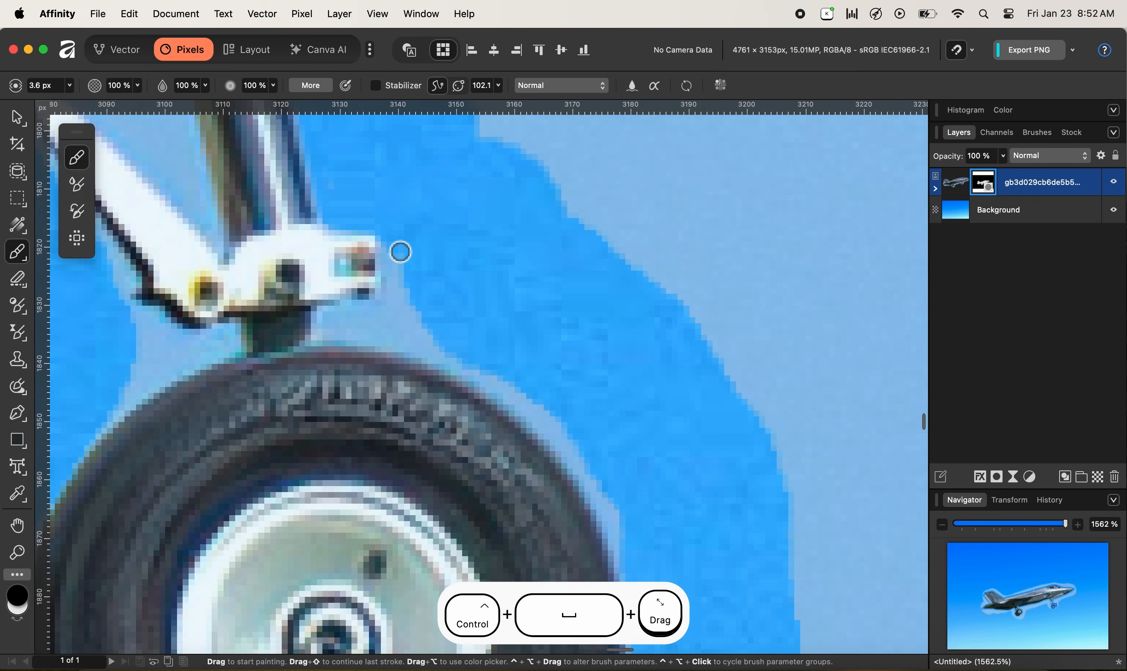
- Mask out the sky around the front of the white axle fitting and along the nose tire's front edge
{"action": "left_click_drag", "start_coordinate": [337, 339], "coordinate": [427, 195]}
{"action": "mouse_move", "coordinate": [544, 234]}
{"action": "left_mouse_down"}
{"action": "mouse_move", "coordinate": [652, 321]}
{"action": "mouse_move", "coordinate": [708, 441]}
{"action": "left_mouse_up"}
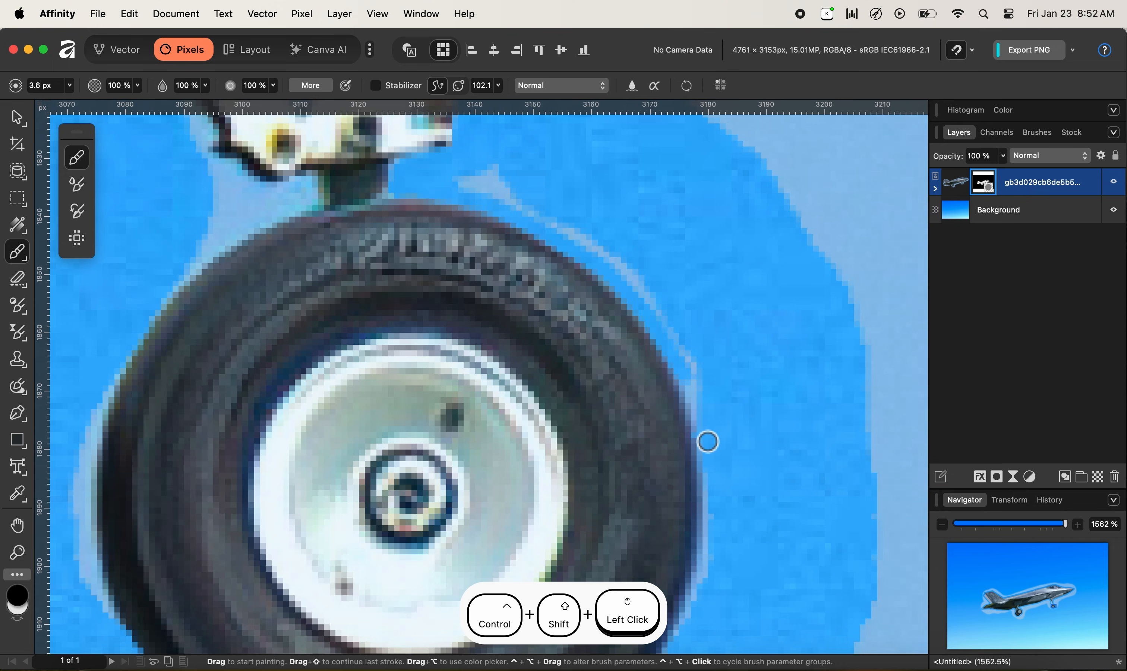
{"action": "left_click_drag", "start_coordinate": [694, 510], "coordinate": [624, 383]}
{"action": "scroll", "coordinate": [562, 484], "scroll_direction": "down", "scroll_amount": 5}
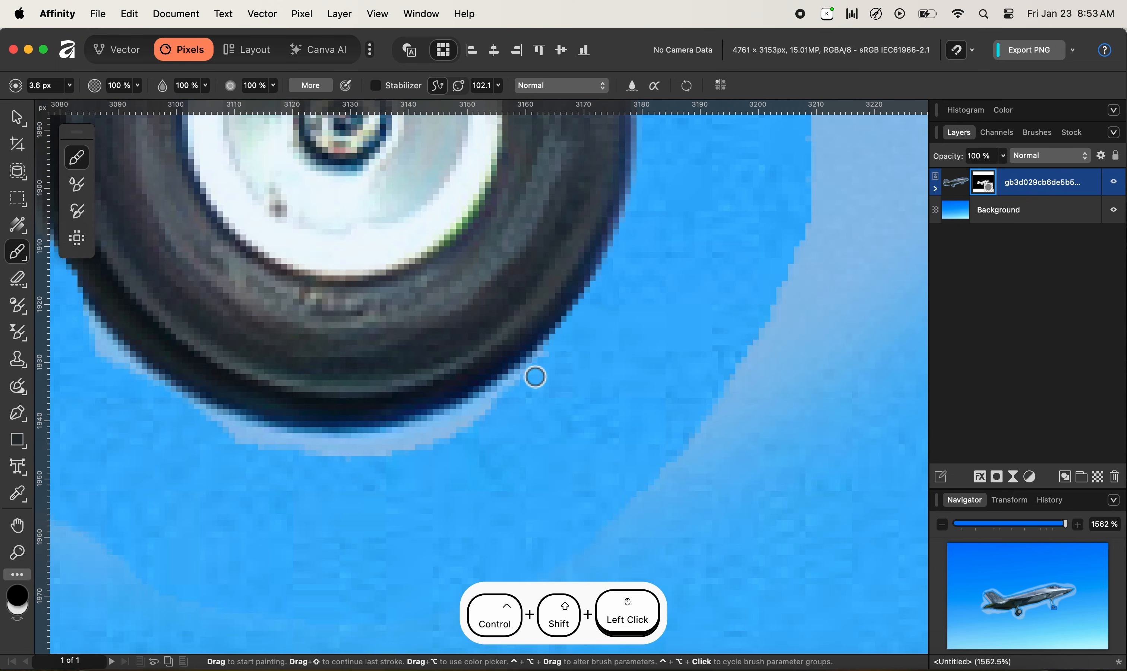
- Mask out the fringe along the nose tire's bottom and rear edges, touching up its clipped rear edge in white
{"action": "left_click_drag", "start_coordinate": [127, 362], "coordinate": [340, 417]}
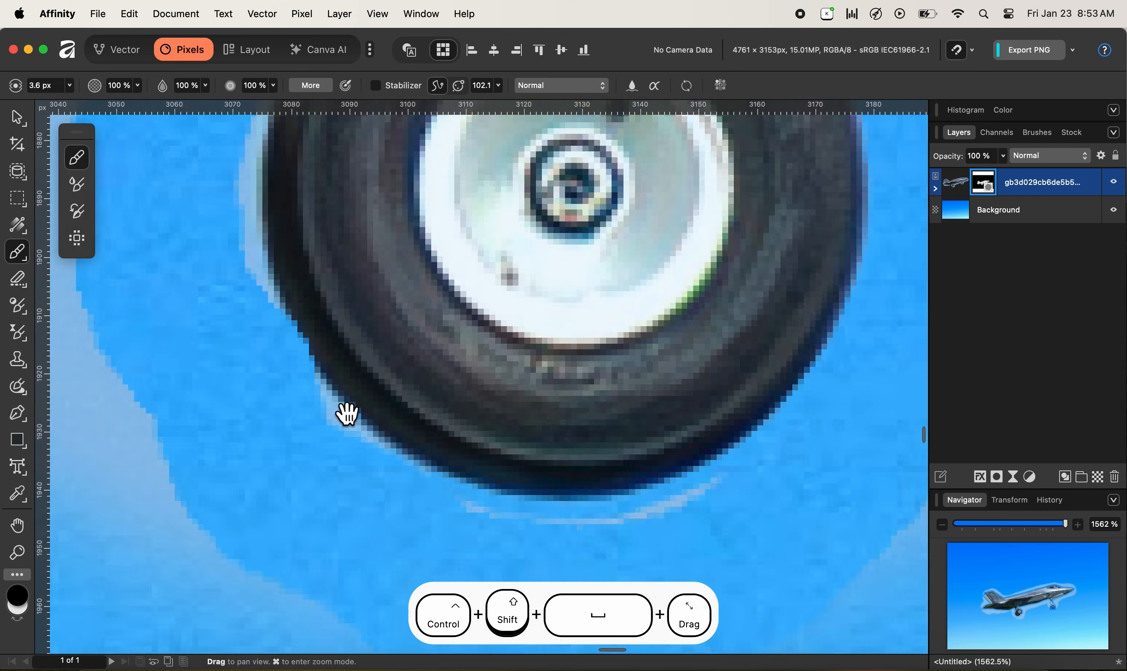
{"action": "left_click_drag", "start_coordinate": [309, 334], "coordinate": [403, 462]}
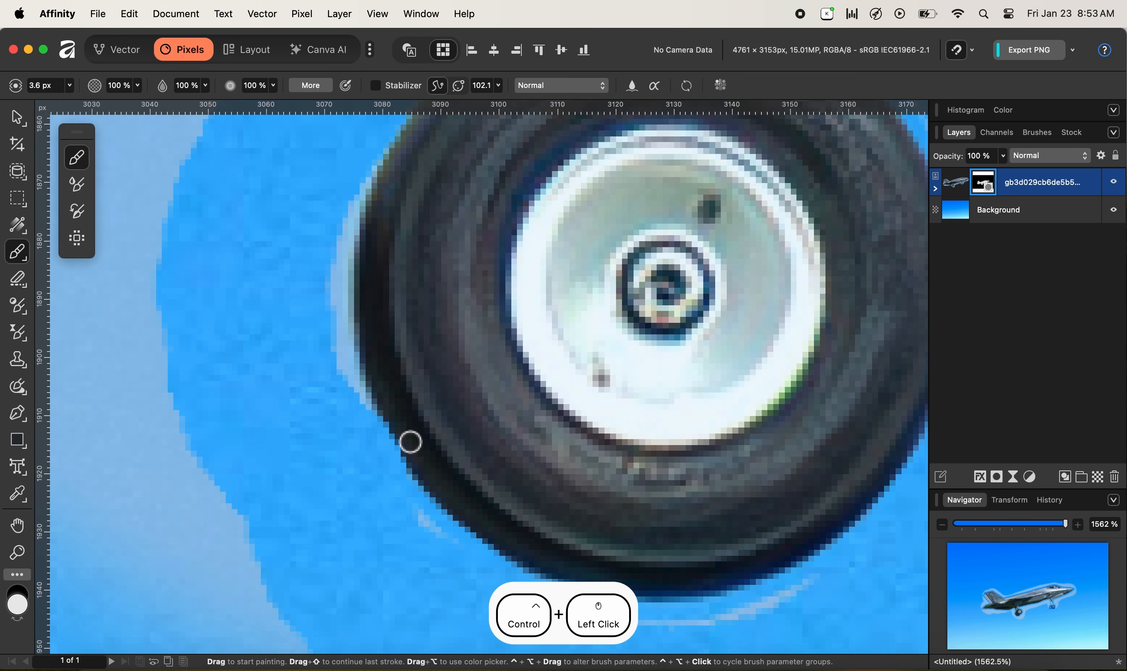
{"action": "left_click_drag", "start_coordinate": [338, 328], "coordinate": [357, 398]}
{"action": "left_click", "coordinate": [370, 404], "text": "shift"}
{"action": "left_click", "coordinate": [368, 341], "text": "shift"}
{"action": "left_click", "coordinate": [386, 273], "text": "shift"}
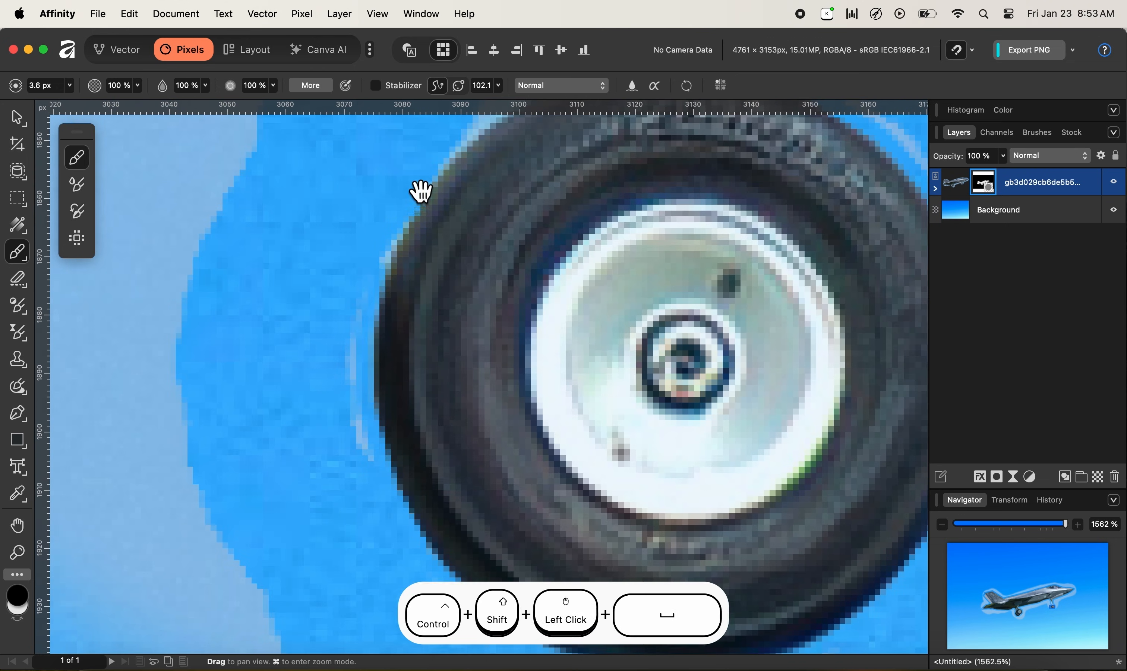
- Mask out the fringe along the nose tire's upper rear edge and behind the white axle fitting
{"action": "left_click_drag", "start_coordinate": [415, 202], "coordinate": [333, 338]}
{"action": "left_click", "coordinate": [331, 337], "text": "shift"}
{"action": "mouse_move", "coordinate": [431, 223]}
{"action": "left_mouse_down"}
{"action": "mouse_move", "coordinate": [352, 301]}
{"action": "mouse_move", "coordinate": [439, 354]}
{"action": "left_mouse_up"}
{"action": "left_click", "coordinate": [407, 294], "text": "shift"}
{"action": "left_click", "coordinate": [433, 279], "text": "shift"}
{"action": "left_click", "coordinate": [394, 327], "text": "shift"}
{"action": "left_click", "coordinate": [376, 281], "text": "shift"}
- Mask out the fringe along the white lower link's rear edge and the sky gap between it and the tire
{"action": "left_click_drag", "start_coordinate": [376, 280], "coordinate": [527, 489]}
{"action": "left_click", "coordinate": [376, 289], "text": "shift"}
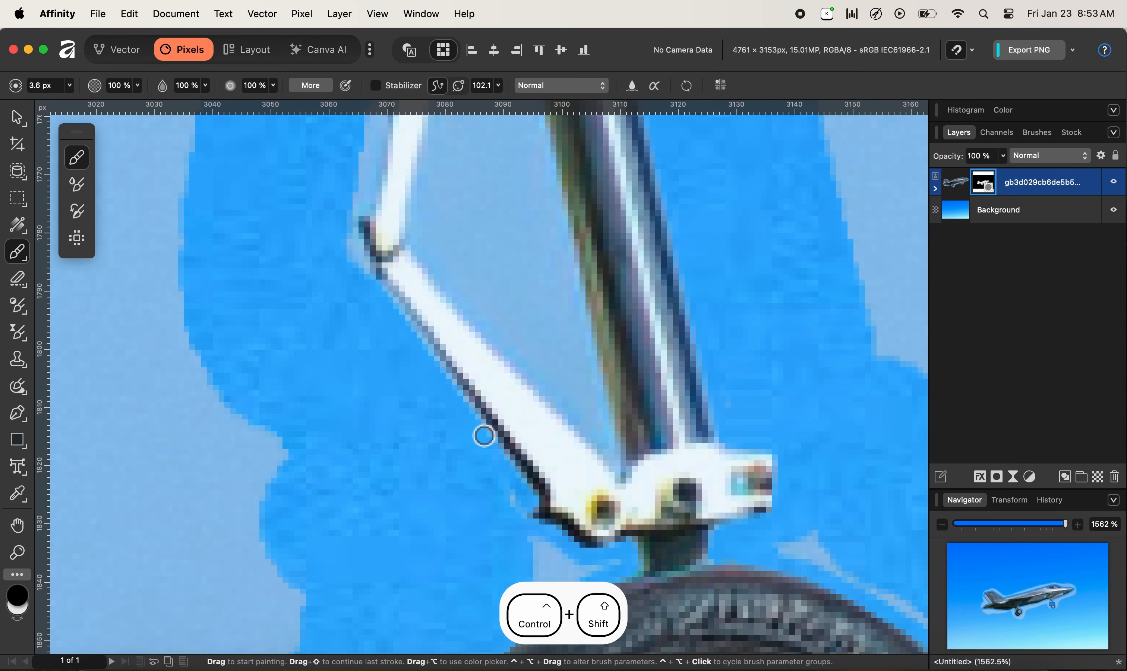
{"action": "left_click", "coordinate": [392, 307], "text": "shift"}
{"action": "left_click_drag", "start_coordinate": [416, 385], "coordinate": [361, 234]}
{"action": "left_click_drag", "start_coordinate": [455, 345], "coordinate": [496, 438]}
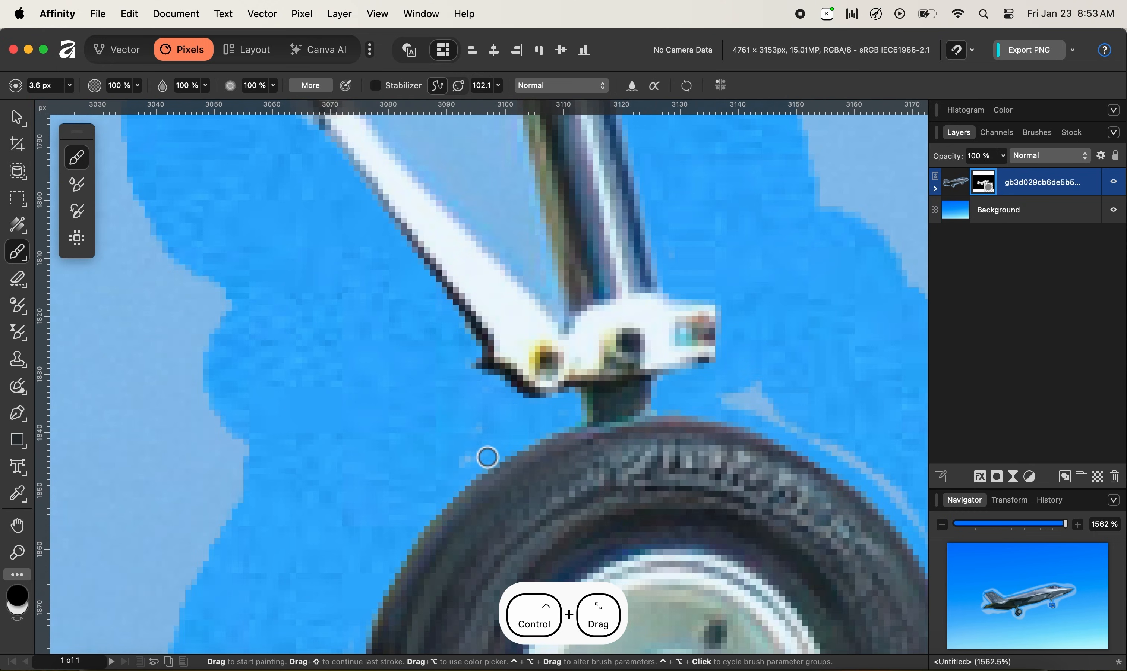
- Mask out the fringe along the rear edge of the white upper link, up to the nose gear strut's collar
{"action": "left_click_drag", "start_coordinate": [326, 235], "coordinate": [443, 523]}
{"action": "left_click", "coordinate": [421, 384]}
{"action": "left_click", "coordinate": [435, 425], "text": "shift"}
{"action": "left_click_drag", "start_coordinate": [454, 178], "coordinate": [420, 300]}
{"action": "left_click", "coordinate": [399, 473], "text": "shift"}
{"action": "left_click_drag", "start_coordinate": [397, 384], "coordinate": [384, 486]}
{"action": "left_click_drag", "start_coordinate": [370, 143], "coordinate": [400, 311]}
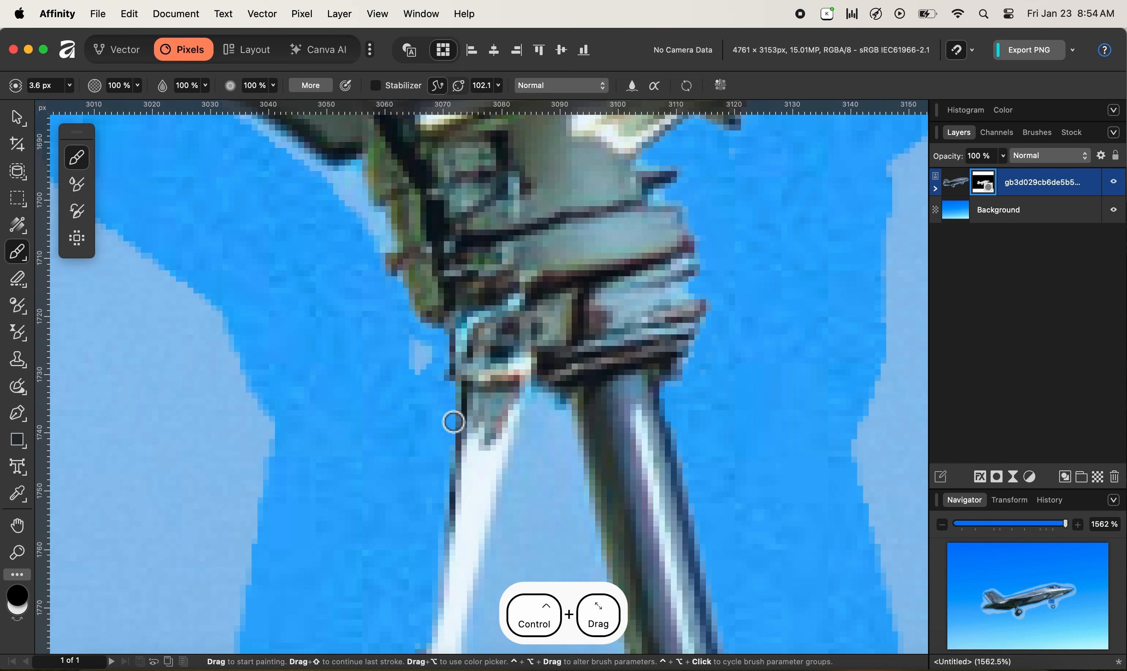
- Mask out the stray patch and fringe along the nose gear strut's collar and rear bracket, up to the dark underside
{"action": "left_click_drag", "start_coordinate": [424, 373], "coordinate": [419, 346]}
{"action": "left_click_drag", "start_coordinate": [358, 240], "coordinate": [403, 357]}
{"action": "left_click_drag", "start_coordinate": [383, 296], "coordinate": [406, 301]}
{"action": "left_click", "coordinate": [389, 313], "text": "shift"}
{"action": "left_click_drag", "start_coordinate": [250, 209], "coordinate": [385, 337]}
{"action": "left_click", "coordinate": [384, 336]}
{"action": "left_click", "coordinate": [516, 426], "text": "shift"}
- Mask out the fringe along the dark underside edges just behind the top of the nose gear
{"action": "left_click_drag", "start_coordinate": [281, 177], "coordinate": [285, 263]}
{"action": "left_click", "coordinate": [286, 262]}
{"action": "left_click", "coordinate": [422, 221], "text": "shift"}
{"action": "left_click", "coordinate": [411, 305]}
{"action": "left_click", "coordinate": [389, 382], "text": "shift"}
{"action": "left_click", "coordinate": [382, 416], "text": "shift"}
- Mask out the fringe along the first stretch of the belly's lower edge, working rearward from the nose gear
{"action": "mouse_move", "coordinate": [396, 243]}
{"action": "left_mouse_down"}
{"action": "mouse_move", "coordinate": [344, 264]}
{"action": "mouse_move", "coordinate": [398, 290]}
{"action": "left_mouse_up"}
{"action": "left_click_drag", "start_coordinate": [300, 259], "coordinate": [618, 215]}
{"action": "left_click_drag", "start_coordinate": [346, 285], "coordinate": [561, 228]}
{"action": "left_click", "coordinate": [441, 260], "text": "shift"}
{"action": "left_click", "coordinate": [121, 356], "text": "shift"}
{"action": "left_click_drag", "start_coordinate": [123, 355], "coordinate": [668, 241]}
{"action": "left_click", "coordinate": [383, 311], "text": "shift"}
{"action": "left_click_drag", "start_coordinate": [307, 369], "coordinate": [618, 226]}
{"action": "left_click", "coordinate": [335, 333], "text": "shift"}
{"action": "left_click_drag", "start_coordinate": [197, 432], "coordinate": [633, 270]}
{"action": "left_click", "coordinate": [293, 363], "text": "shift"}
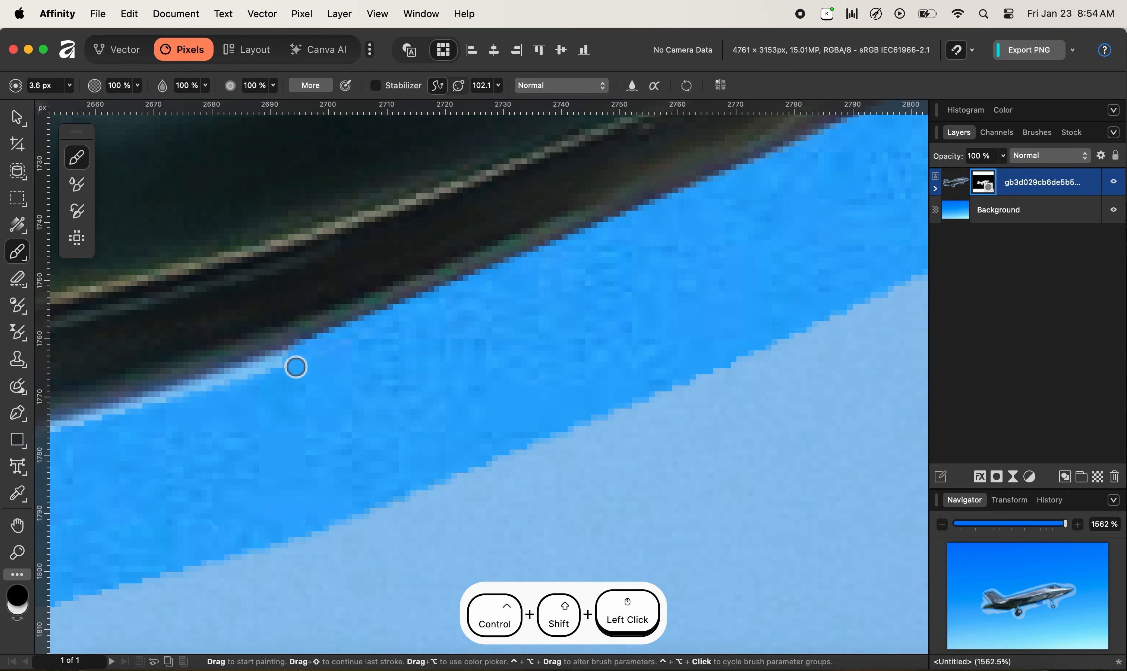
- Mask out the fringe along the middle stretch of the belly's lower edge between the nose gear and main gear
{"action": "left_click_drag", "start_coordinate": [296, 367], "coordinate": [741, 225]}
{"action": "left_click", "coordinate": [435, 312], "text": "shift"}
{"action": "left_click", "coordinate": [205, 372], "text": "shift"}
{"action": "left_click_drag", "start_coordinate": [206, 373], "coordinate": [709, 283]}
{"action": "left_click", "coordinate": [298, 362], "text": "shift"}
{"action": "left_click_drag", "start_coordinate": [174, 407], "coordinate": [671, 322]}
{"action": "left_click", "coordinate": [104, 404], "text": "shift"}
{"action": "mouse_move", "coordinate": [104, 404]}
{"action": "left_mouse_down"}
{"action": "mouse_move", "coordinate": [735, 322]}
{"action": "mouse_move", "coordinate": [850, 259]}
{"action": "left_mouse_up"}
{"action": "left_click", "coordinate": [89, 456], "text": "shift"}
- Mask out the fringe along the last stretch of belly edge, up to the front side of the main gear strut
{"action": "mouse_move", "coordinate": [89, 456]}
{"action": "left_mouse_down"}
{"action": "mouse_move", "coordinate": [677, 287]}
{"action": "mouse_move", "coordinate": [702, 293]}
{"action": "left_mouse_up"}
{"action": "left_click", "coordinate": [73, 444], "text": "shift"}
{"action": "left_click", "coordinate": [461, 346], "text": "shift"}
{"action": "left_click", "coordinate": [337, 357], "text": "shift"}
{"action": "left_click", "coordinate": [213, 370], "text": "shift"}
{"action": "mouse_move", "coordinate": [201, 374]}
{"action": "left_mouse_down"}
{"action": "mouse_move", "coordinate": [184, 405]}
{"action": "mouse_move", "coordinate": [211, 420]}
{"action": "mouse_move", "coordinate": [207, 289]}
{"action": "left_mouse_up"}
{"action": "left_click", "coordinate": [207, 289], "text": "shift"}
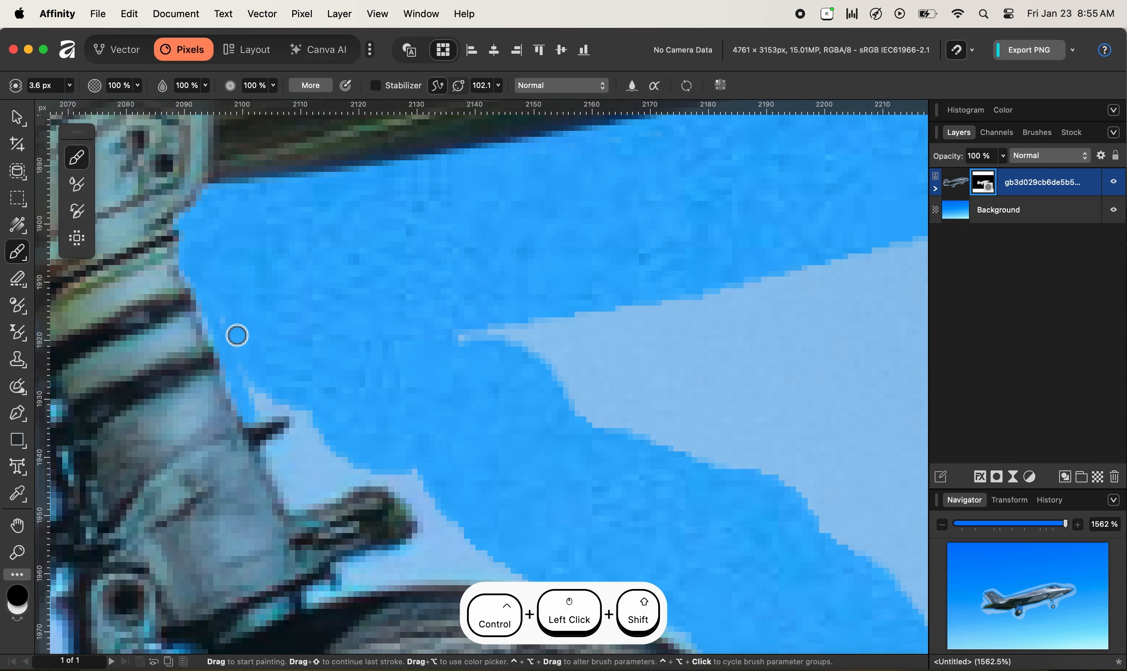
- Mask out the fringe around the main gear strut's front edge, small spike and protruding dark fitting above the tire
{"action": "left_click_drag", "start_coordinate": [262, 414], "coordinate": [390, 487]}
{"action": "left_click_drag", "start_coordinate": [390, 486], "coordinate": [310, 297]}
{"action": "left_click", "coordinate": [342, 334], "text": "shift"}
{"action": "left_click", "coordinate": [328, 366], "text": "shift"}
{"action": "left_click", "coordinate": [299, 367], "text": "shift"}
{"action": "mouse_move", "coordinate": [278, 386]}
{"action": "left_mouse_down"}
{"action": "mouse_move", "coordinate": [377, 390]}
{"action": "mouse_move", "coordinate": [342, 370]}
{"action": "mouse_move", "coordinate": [364, 325]}
{"action": "left_mouse_up"}
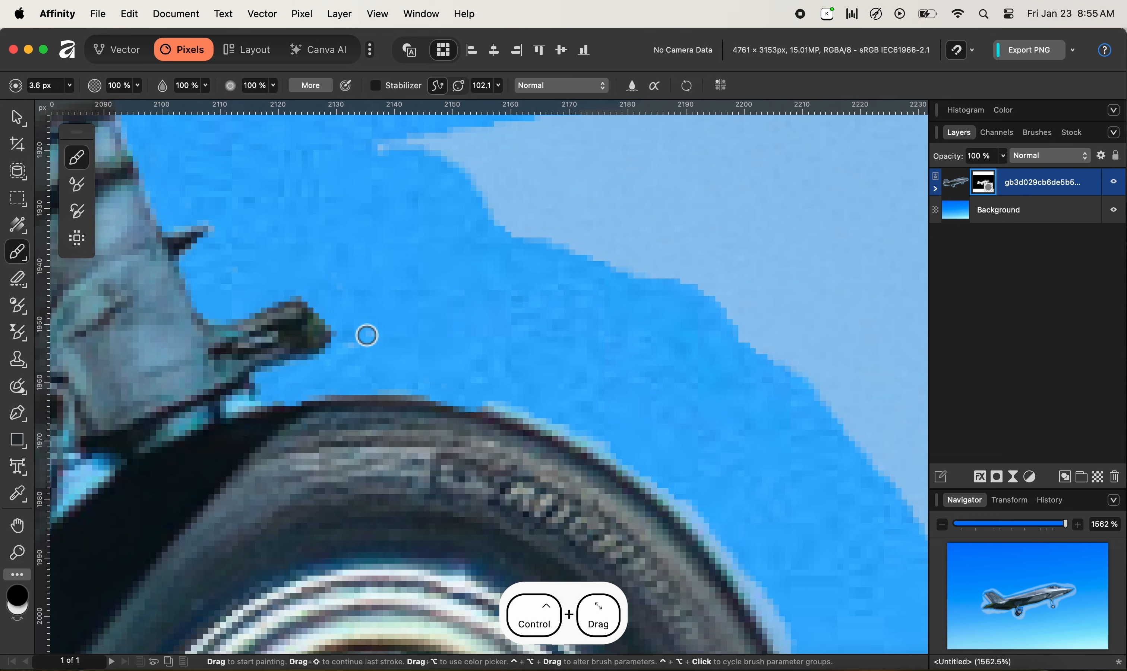
- Mask out the fringe along the near main tire's top and upper front edge, touching up its clipped top in white
{"action": "left_click_drag", "start_coordinate": [458, 431], "coordinate": [345, 316]}
{"action": "key", "text": "x"}
{"action": "left_click", "coordinate": [364, 307]}
{"action": "key", "text": "x"}
{"action": "left_click", "coordinate": [375, 289]}
{"action": "left_click_drag", "start_coordinate": [537, 368], "coordinate": [444, 247]}
{"action": "left_click", "coordinate": [456, 252], "text": "shift"}
{"action": "left_click", "coordinate": [526, 326], "text": "shift"}
{"action": "left_click", "coordinate": [572, 401], "text": "shift"}
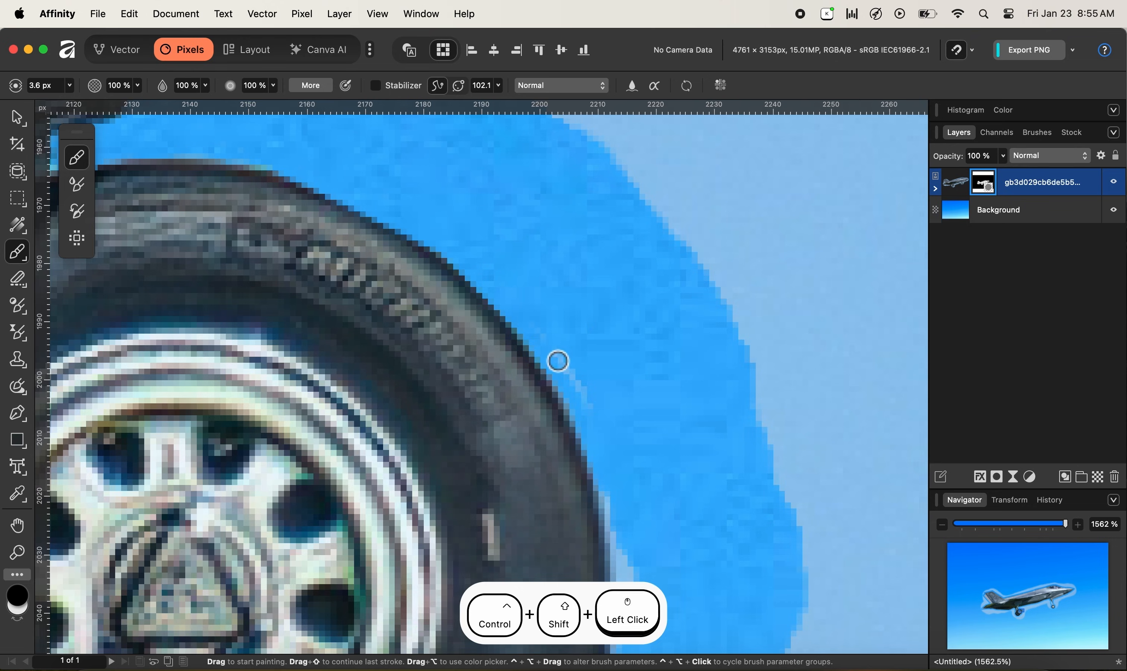
- Mask out the fringe down the near main tire's front edge and around its lower front curve
{"action": "left_click_drag", "start_coordinate": [625, 498], "coordinate": [562, 230]}
{"action": "left_click", "coordinate": [566, 356], "text": "shift"}
{"action": "left_click", "coordinate": [569, 300]}
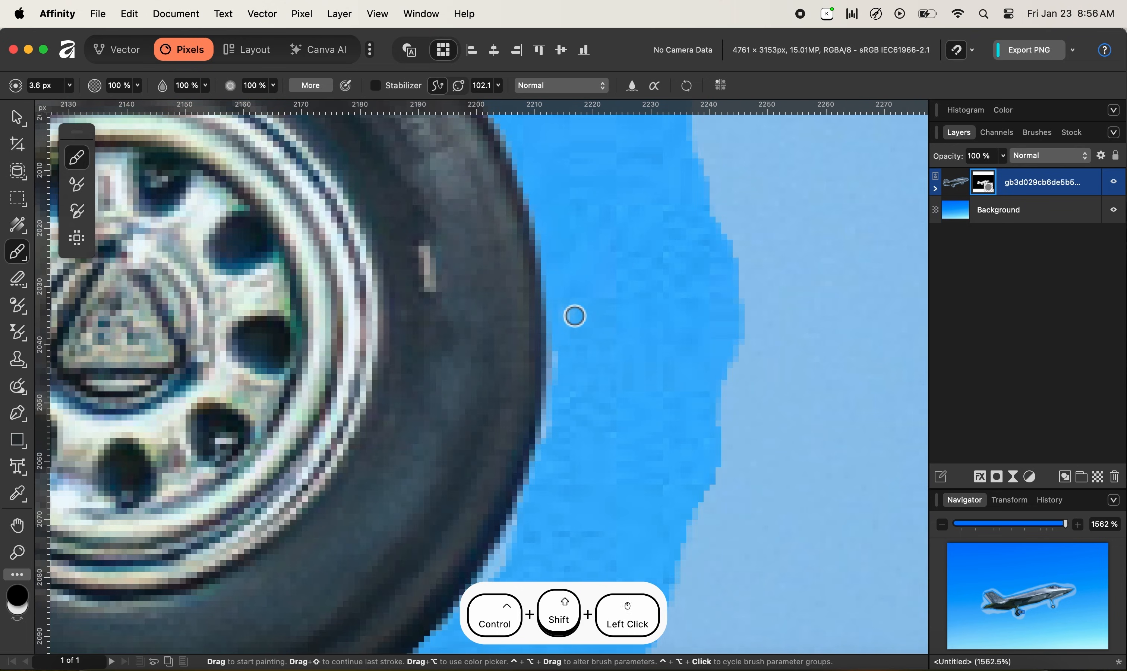
{"action": "left_click_drag", "start_coordinate": [563, 356], "coordinate": [541, 186]}
{"action": "left_click", "coordinate": [541, 186]}
{"action": "left_click", "coordinate": [534, 283], "text": "shift"}
{"action": "left_click_drag", "start_coordinate": [374, 526], "coordinate": [562, 289]}
{"action": "left_click", "coordinate": [479, 338], "text": "shift"}
{"action": "left_click", "coordinate": [420, 364], "text": "shift"}
- Mask out the fringe along the far main tire's bottom edge, starting where it meets the near tire
{"action": "left_click_drag", "start_coordinate": [371, 389], "coordinate": [583, 243]}
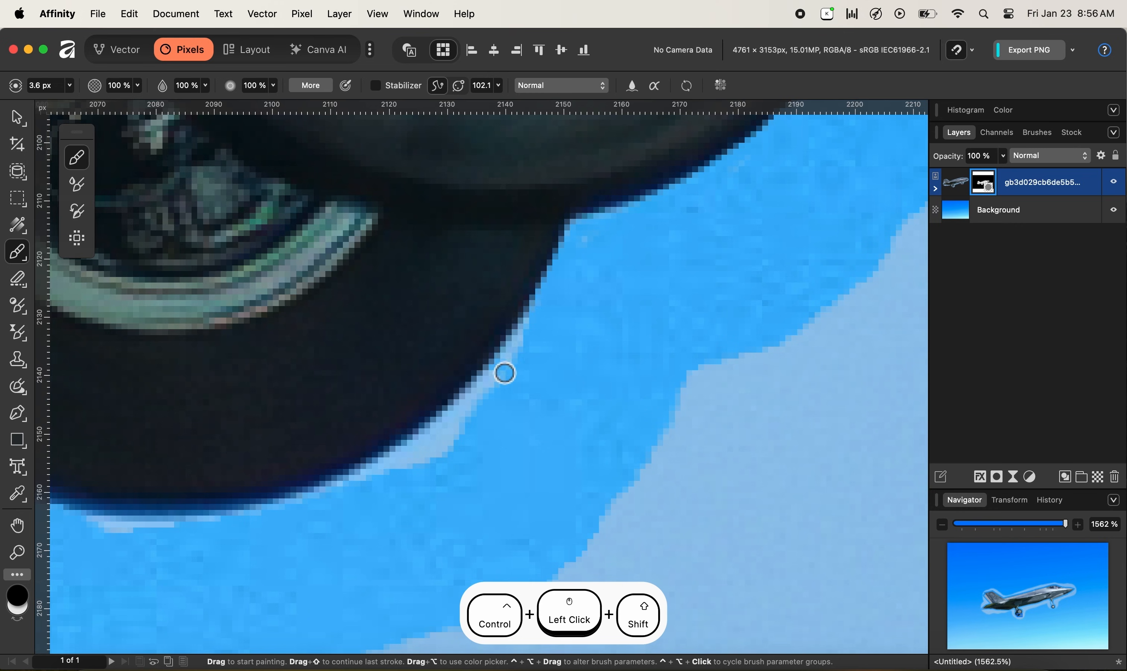
{"action": "left_click", "coordinate": [506, 369], "text": "shift"}
{"action": "left_click", "coordinate": [363, 489], "text": "shift"}
{"action": "left_click_drag", "start_coordinate": [403, 467], "coordinate": [526, 380]}
{"action": "left_click_drag", "start_coordinate": [120, 542], "coordinate": [540, 377]}
{"action": "left_click", "coordinate": [501, 356]}
{"action": "left_click", "coordinate": [659, 358], "text": "shift"}
- Mask out the fringe around the far main tire's lower rear curve and up its rear edge
{"action": "left_click_drag", "start_coordinate": [275, 267], "coordinate": [386, 363]}
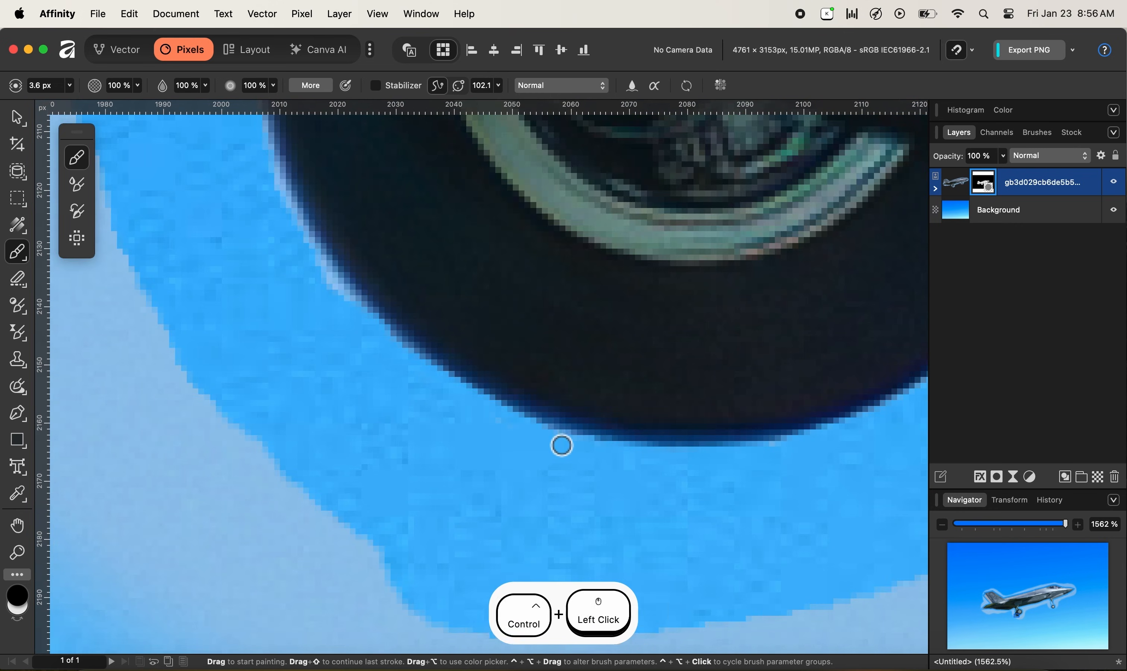
{"action": "left_click_drag", "start_coordinate": [294, 228], "coordinate": [424, 393]}
{"action": "left_click", "coordinate": [493, 466]}
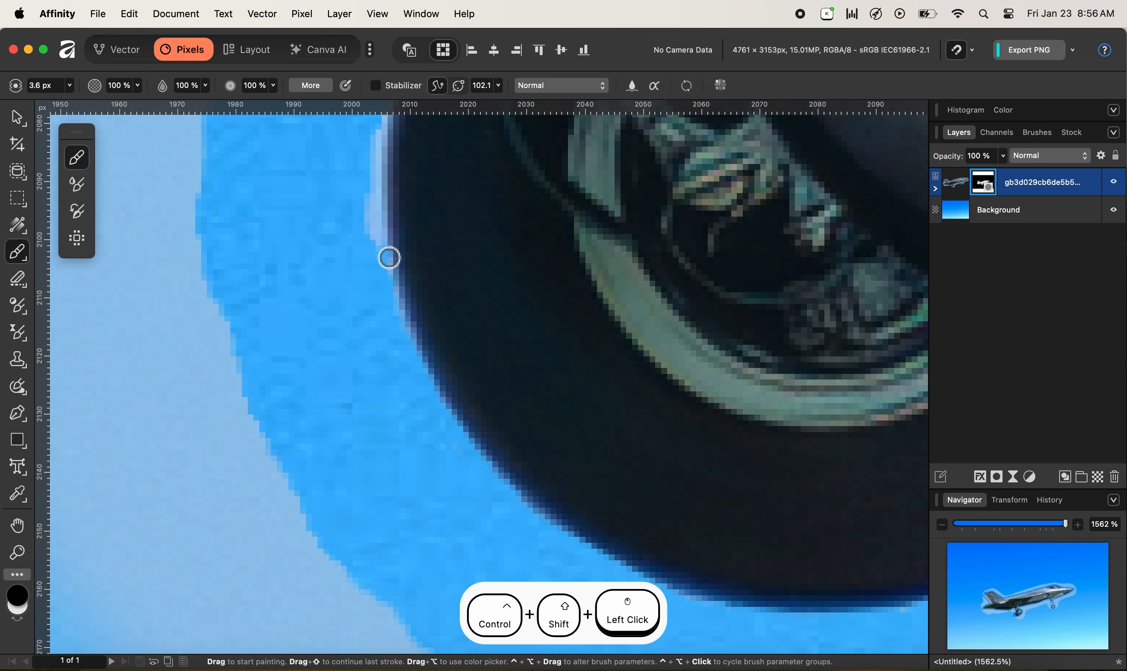
{"action": "left_click", "coordinate": [392, 261], "text": "shift"}
{"action": "left_click_drag", "start_coordinate": [385, 179], "coordinate": [418, 373]}
{"action": "left_click", "coordinate": [408, 419], "text": "shift"}
{"action": "left_click", "coordinate": [417, 366], "text": "shift"}
{"action": "left_click", "coordinate": [422, 306], "text": "shift"}
{"action": "left_click_drag", "start_coordinate": [441, 194], "coordinate": [419, 328]}
- Mask out the fringe where the rear hose meets the far main tire and up the hose's outer edge
{"action": "left_click", "coordinate": [441, 282]}
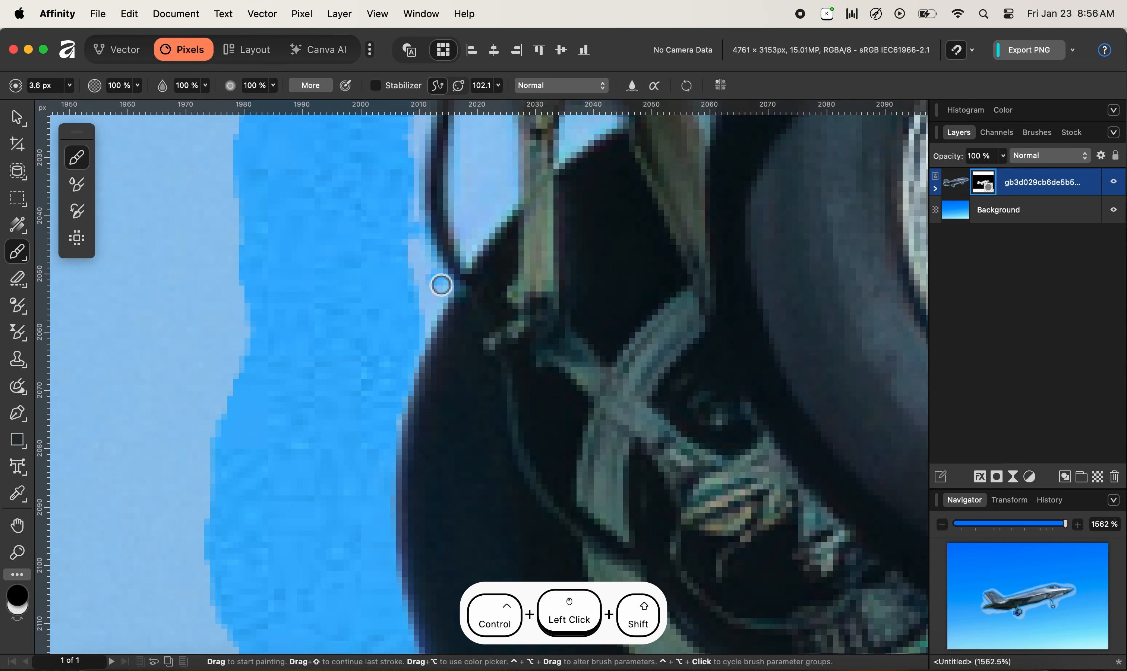
{"action": "left_click", "coordinate": [420, 253], "text": "shift"}
{"action": "mouse_move", "coordinate": [429, 142]}
{"action": "left_mouse_down"}
{"action": "mouse_move", "coordinate": [414, 303]}
{"action": "mouse_move", "coordinate": [365, 428]}
{"action": "left_mouse_up"}
{"action": "left_click", "coordinate": [416, 250]}
{"action": "left_click", "coordinate": [411, 302], "text": "shift"}
{"action": "left_click_drag", "start_coordinate": [399, 363], "coordinate": [394, 384]}
- Mask out the sky inside the thin wire bracket on the far main strut and the fringe where it meets the belly
{"action": "mouse_move", "coordinate": [394, 212]}
{"action": "left_mouse_down"}
{"action": "mouse_move", "coordinate": [465, 338]}
{"action": "mouse_move", "coordinate": [471, 408]}
{"action": "left_mouse_up"}
{"action": "left_click_drag", "start_coordinate": [401, 125], "coordinate": [447, 289]}
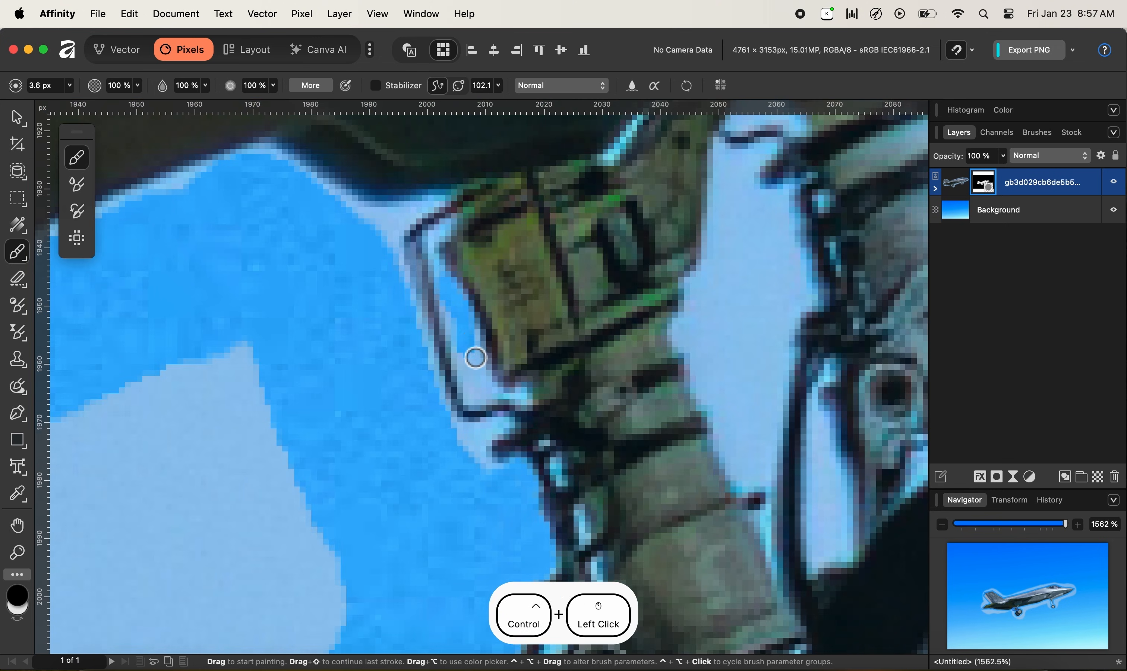
{"action": "left_click", "coordinate": [471, 400]}
{"action": "left_click_drag", "start_coordinate": [315, 179], "coordinate": [386, 254]}
{"action": "left_click_drag", "start_coordinate": [430, 289], "coordinate": [509, 283]}
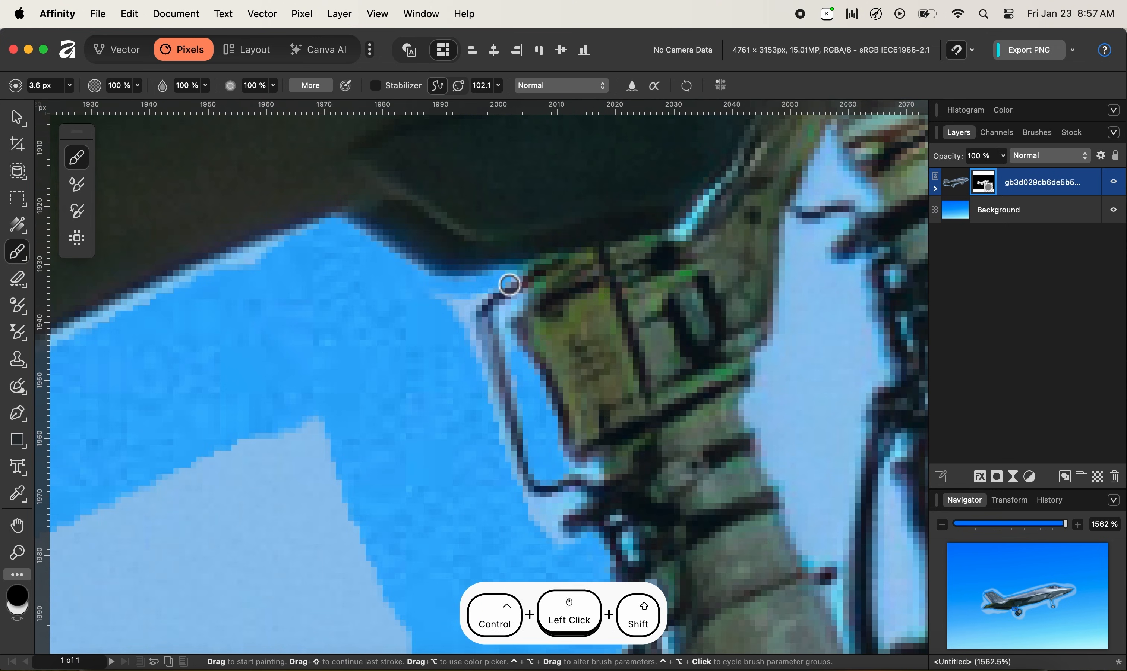
- Mask out the fringe along the wire bracket's outer edge and around the small fitting just below it
{"action": "left_click_drag", "start_coordinate": [471, 326], "coordinate": [447, 233]}
{"action": "left_click", "coordinate": [466, 313], "text": "shift"}
{"action": "left_click", "coordinate": [481, 362], "text": "shift"}
{"action": "left_click", "coordinate": [502, 404], "text": "shift"}
{"action": "left_click_drag", "start_coordinate": [528, 419], "coordinate": [473, 344]}
{"action": "left_click_drag", "start_coordinate": [462, 343], "coordinate": [479, 377]}
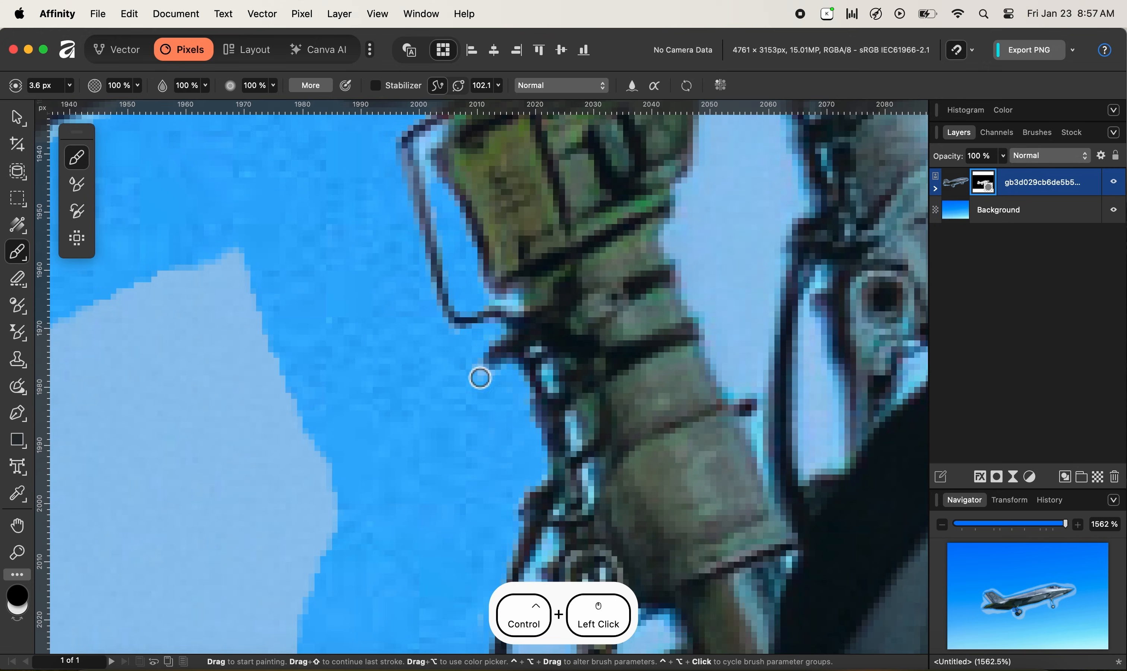
- Mask out the narrow sky gap between the near main strut and its rear hose above the tire, using a 3.4 px brush
{"action": "left_click_drag", "start_coordinate": [439, 140], "coordinate": [485, 254]}
{"action": "mouse_move", "coordinate": [512, 594]}
{"action": "left_mouse_down"}
{"action": "mouse_move", "coordinate": [411, 315]}
{"action": "mouse_move", "coordinate": [386, 286]}
{"action": "mouse_move", "coordinate": [420, 433]}
{"action": "mouse_move", "coordinate": [470, 438]}
{"action": "mouse_move", "coordinate": [462, 312]}
{"action": "mouse_move", "coordinate": [441, 385]}
{"action": "mouse_move", "coordinate": [450, 412]}
{"action": "left_mouse_up"}
{"action": "mouse_move", "coordinate": [458, 226]}
{"action": "left_mouse_down"}
{"action": "mouse_move", "coordinate": [417, 310]}
{"action": "mouse_move", "coordinate": [250, 538]}
{"action": "left_mouse_up"}
{"action": "left_click", "coordinate": [503, 357]}
{"action": "left_click", "coordinate": [497, 485], "text": "shift"}
{"action": "left_click", "coordinate": [531, 478], "text": "shift"}
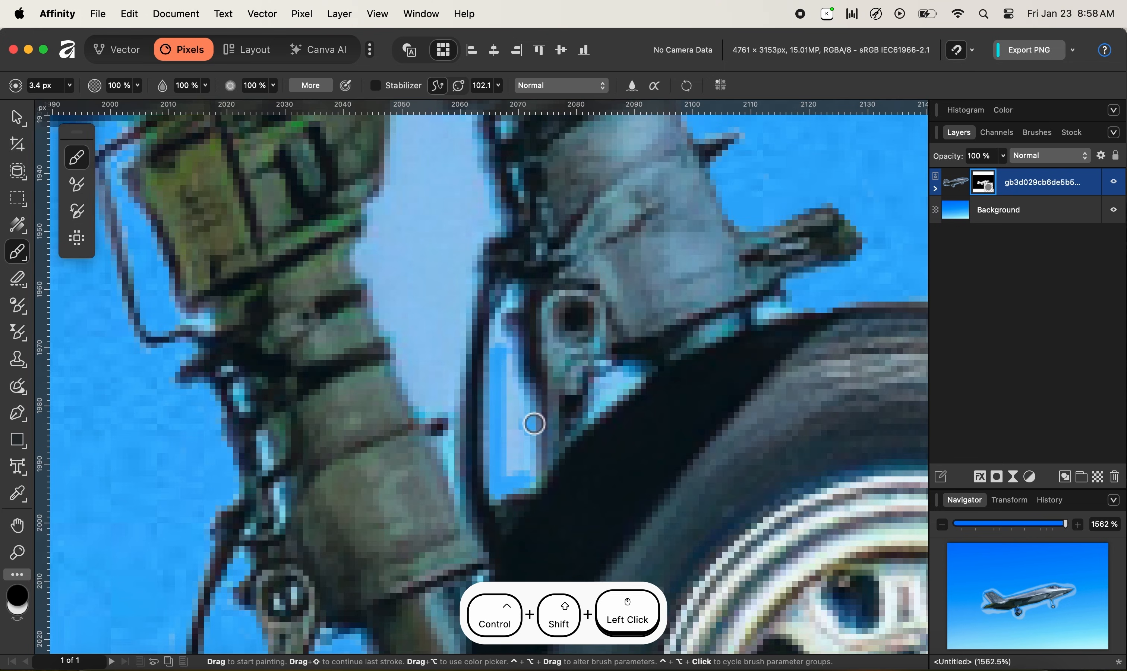
{"action": "left_click_drag", "start_coordinate": [531, 478], "coordinate": [518, 466]}
- Mask out the sky gap between the two main gear struts, including the small triangle above the thin connecting wire
{"action": "left_click_drag", "start_coordinate": [462, 220], "coordinate": [503, 430]}
{"action": "left_click", "coordinate": [483, 202]}
{"action": "left_click", "coordinate": [453, 260], "text": "shift"}
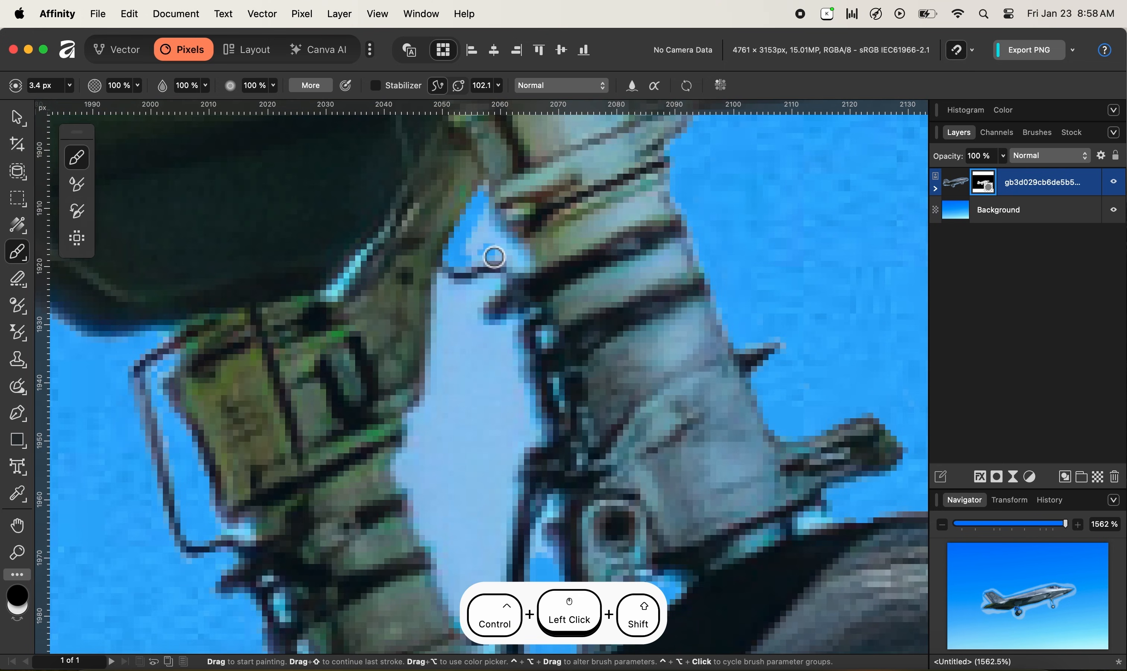
{"action": "scroll", "coordinate": [492, 225], "scroll_direction": "down", "scroll_amount": 5}
{"action": "mouse_move", "coordinate": [460, 196]}
{"action": "left_mouse_down"}
{"action": "mouse_move", "coordinate": [432, 317]}
{"action": "mouse_move", "coordinate": [438, 415]}
{"action": "mouse_move", "coordinate": [471, 521]}
{"action": "left_mouse_up"}
{"action": "mouse_move", "coordinate": [519, 406]}
{"action": "left_mouse_down"}
{"action": "mouse_move", "coordinate": [518, 244]}
{"action": "mouse_move", "coordinate": [490, 212]}
{"action": "mouse_move", "coordinate": [477, 267]}
{"action": "mouse_move", "coordinate": [493, 374]}
{"action": "mouse_move", "coordinate": [438, 362]}
{"action": "mouse_move", "coordinate": [491, 523]}
{"action": "mouse_move", "coordinate": [485, 411]}
{"action": "mouse_move", "coordinate": [448, 374]}
{"action": "left_mouse_up"}
{"action": "left_click_drag", "start_coordinate": [507, 554], "coordinate": [478, 405]}
{"action": "left_click_drag", "start_coordinate": [385, 123], "coordinate": [478, 337]}
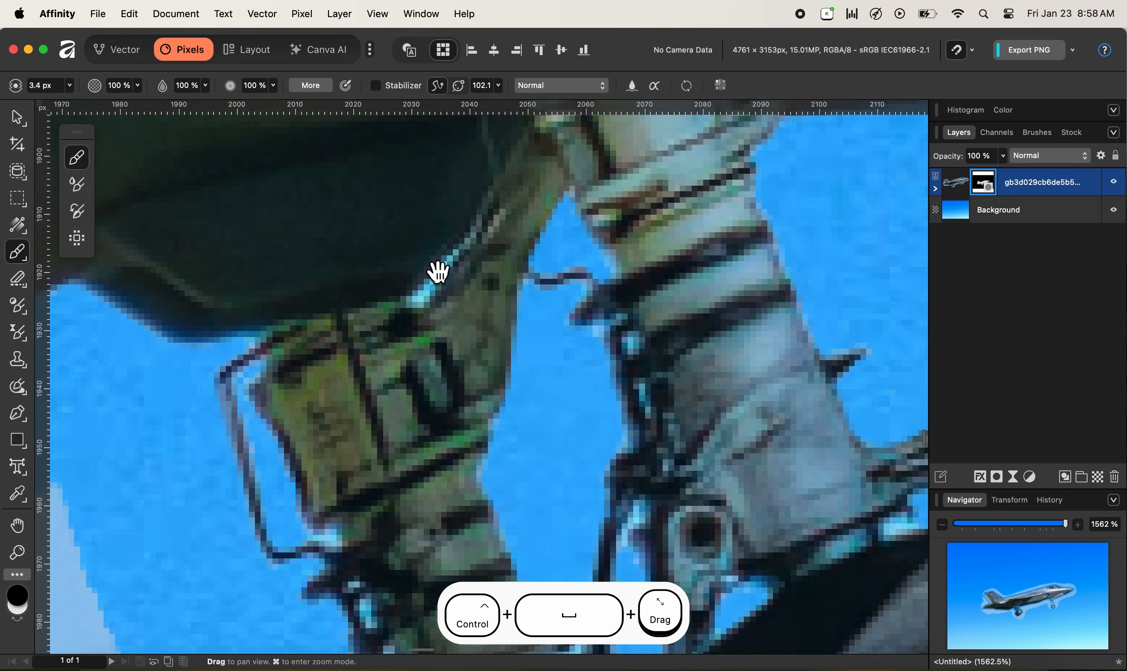
- Mask out the fringe along the sloping belly edge directly behind the main gear, below the lettered marking
{"action": "left_click_drag", "start_coordinate": [316, 540], "coordinate": [380, 289]}
{"action": "left_click_drag", "start_coordinate": [332, 486], "coordinate": [326, 333]}
{"action": "left_click_drag", "start_coordinate": [311, 442], "coordinate": [368, 297]}
{"action": "key", "text": "super+minus"}
{"action": "key", "text": "super+minus"}
{"action": "key", "text": "super+minus"}
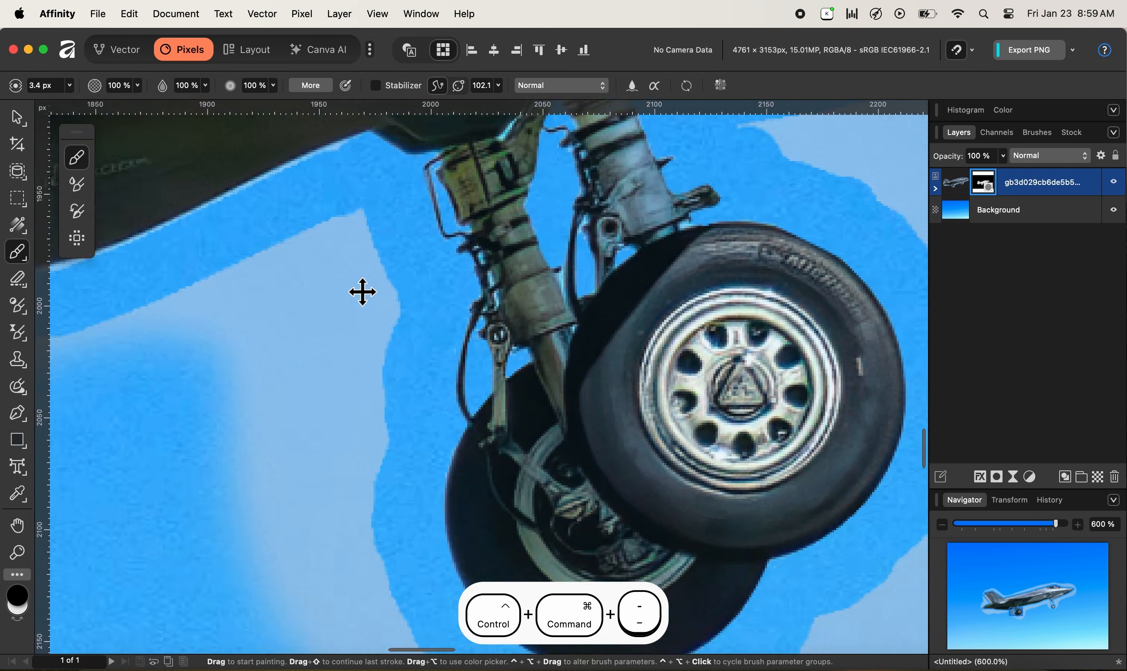
{"action": "left_click_drag", "start_coordinate": [345, 240], "coordinate": [603, 378]}
{"action": "key", "text": "ctrl+super+equal"}
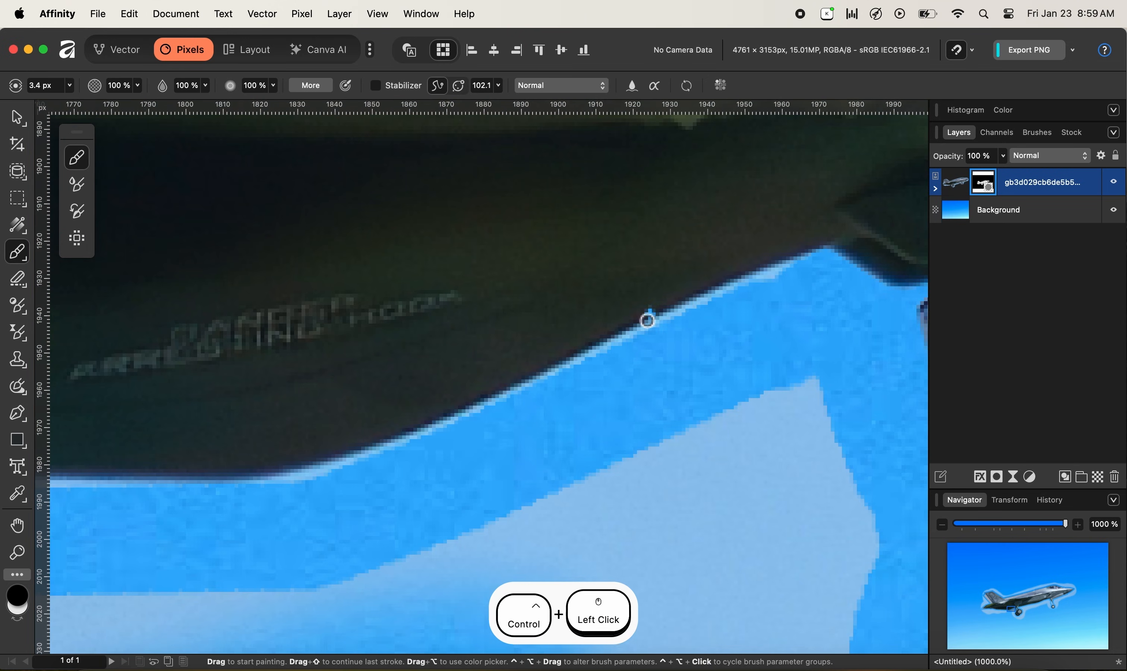
{"action": "left_click", "coordinate": [683, 314], "text": "shift"}
{"action": "left_click", "coordinate": [320, 476], "text": "shift"}
- Mask out the fringe along the nearly level belly edge farther back, up to the jagged seam near the tail
{"action": "left_click_drag", "start_coordinate": [284, 486], "coordinate": [611, 368]}
{"action": "left_click", "coordinate": [111, 365], "text": "shift"}
{"action": "left_click_drag", "start_coordinate": [247, 379], "coordinate": [795, 373]}
{"action": "left_click", "coordinate": [309, 348], "text": "shift"}
{"action": "left_click_drag", "start_coordinate": [203, 337], "coordinate": [491, 396]}
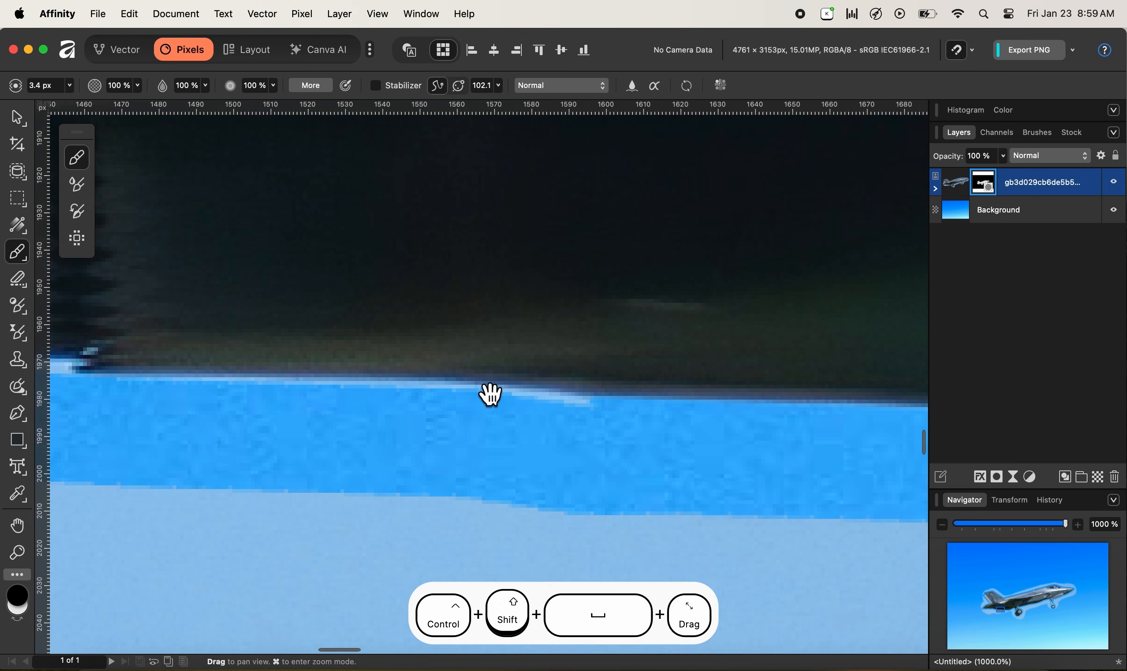
{"action": "left_click", "coordinate": [493, 394], "text": "shift"}
{"action": "left_click", "coordinate": [111, 387], "text": "shift"}
- Mask out the fringe along the slanted lower edge behind the jagged seam and beneath the small light-blue detail
{"action": "left_click_drag", "start_coordinate": [111, 387], "coordinate": [611, 395]}
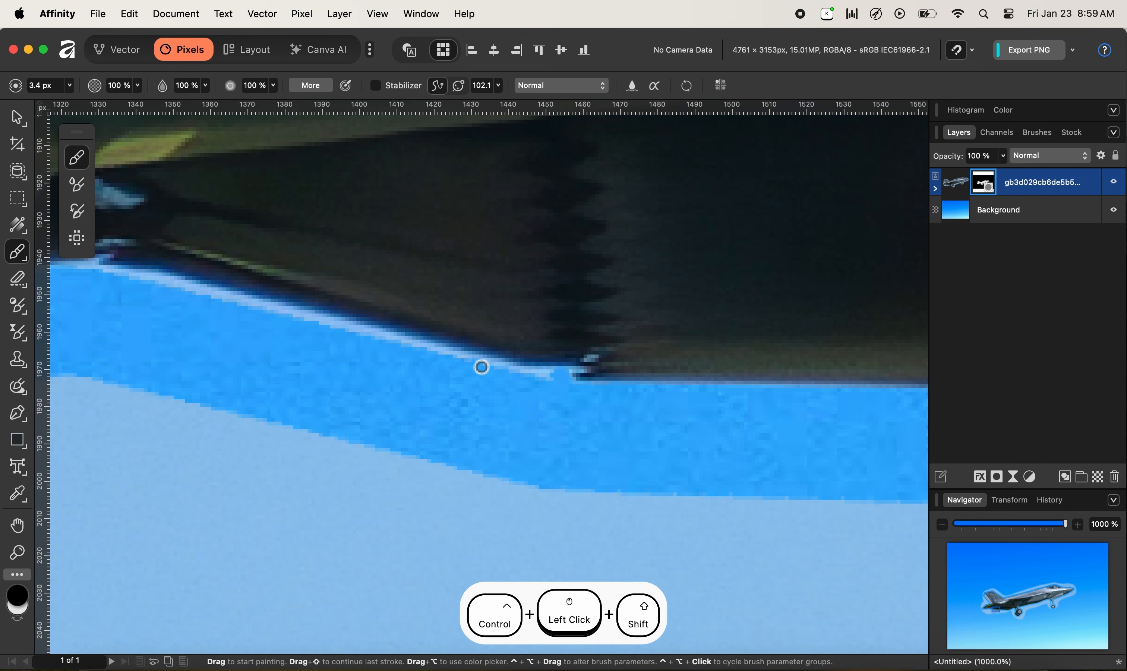
{"action": "left_click_drag", "start_coordinate": [358, 327], "coordinate": [549, 408]}
{"action": "left_click", "coordinate": [350, 364], "text": "shift"}
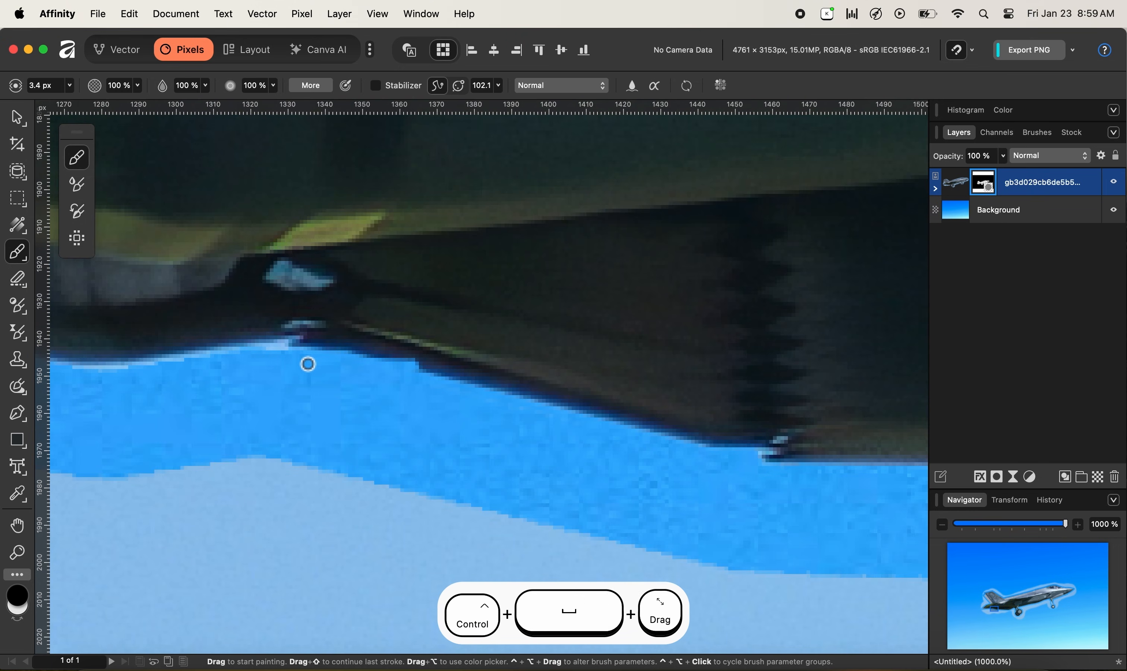
{"action": "left_click_drag", "start_coordinate": [308, 363], "coordinate": [573, 351]}
{"action": "key", "text": "ctrl+super+equal"}
{"action": "left_click", "coordinate": [499, 351], "text": "shift"}
{"action": "left_click", "coordinate": [395, 373], "text": "shift"}
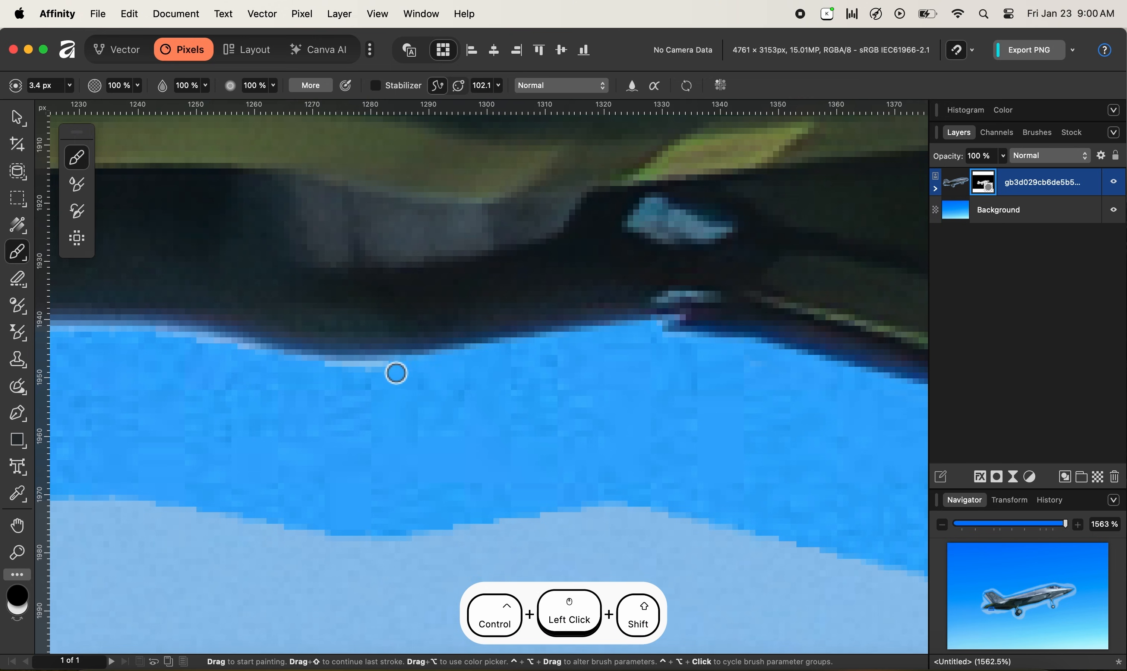
- Mask out the fringe along the tail's remaining lower edge, rearward to the tip of the pale pointed fin
{"action": "left_click", "coordinate": [348, 373], "text": "shift"}
{"action": "left_click_drag", "start_coordinate": [264, 365], "coordinate": [506, 398]}
{"action": "left_click", "coordinate": [402, 373], "text": "shift"}
{"action": "left_click", "coordinate": [147, 379], "text": "shift"}
{"action": "left_click_drag", "start_coordinate": [147, 379], "coordinate": [702, 333]}
{"action": "left_click", "coordinate": [279, 365], "text": "shift"}
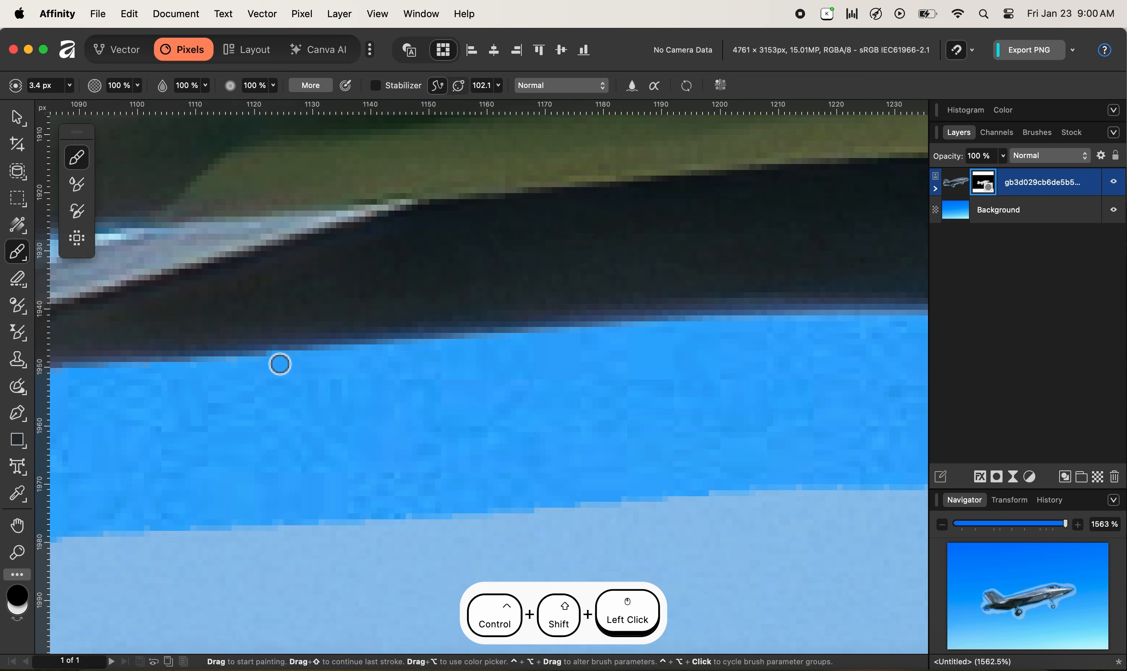
{"action": "left_click_drag", "start_coordinate": [279, 365], "coordinate": [795, 333]}
{"action": "left_click", "coordinate": [380, 362], "text": "shift"}
{"action": "left_click", "coordinate": [258, 380], "text": "shift"}
- Mask out the wedge of old sky between the pale pointed fin and the dark fin above it
{"action": "left_click", "coordinate": [583, 210], "text": "shift"}
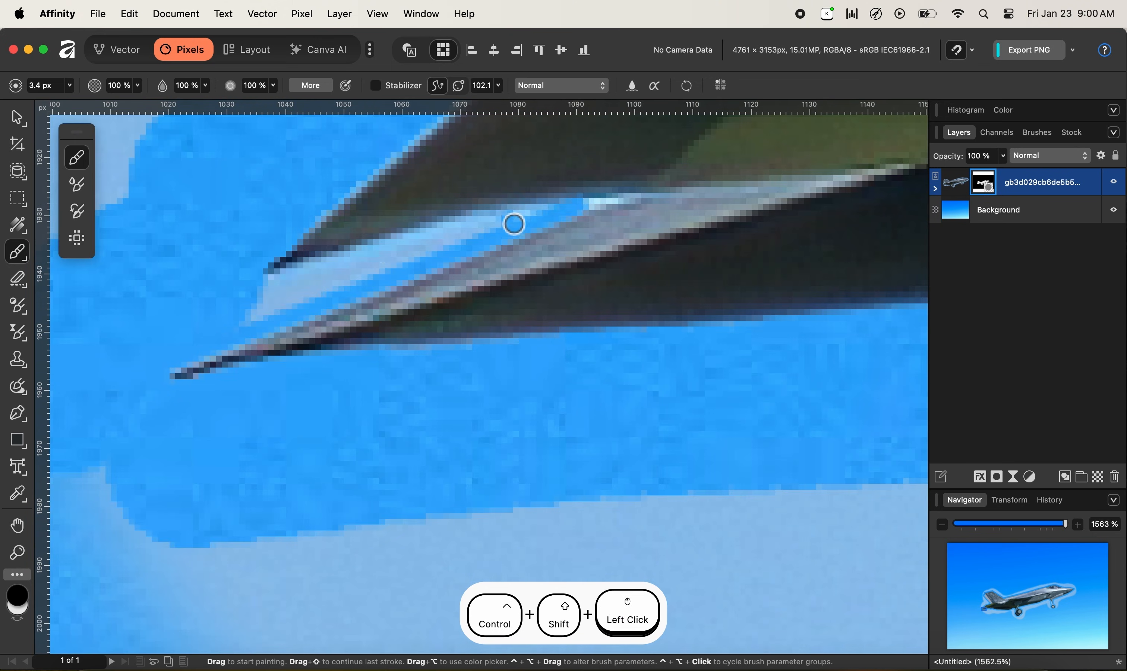
{"action": "left_click", "coordinate": [487, 217], "text": "shift"}
{"action": "left_click", "coordinate": [271, 281], "text": "shift"}
{"action": "left_click", "coordinate": [459, 247], "text": "ctrl+shift"}
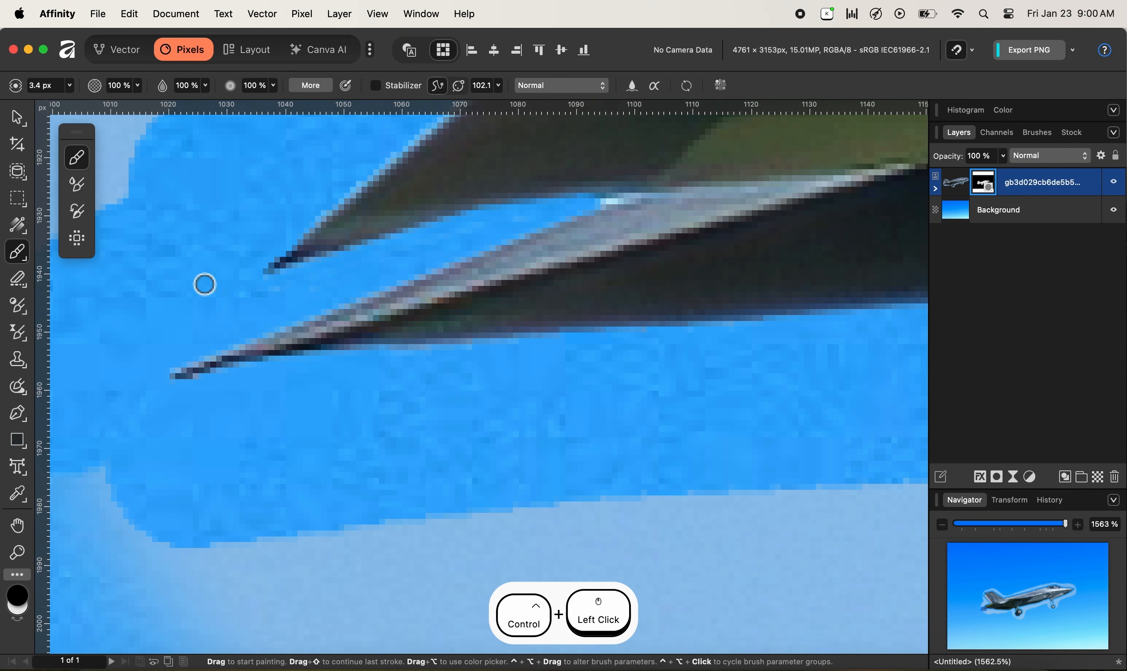
{"action": "left_click_drag", "start_coordinate": [205, 284], "coordinate": [242, 510]}
{"action": "left_click_drag", "start_coordinate": [636, 288], "coordinate": [292, 380]}
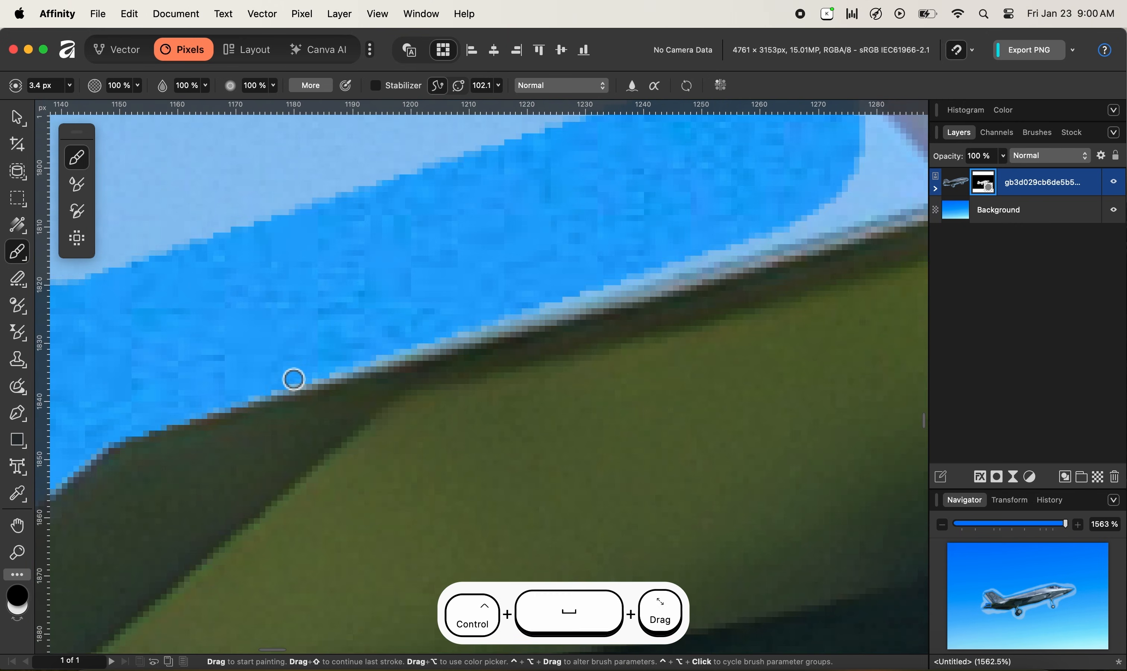
- Mask out the pale fringe along the green tailplane's upper edge and into the corner beneath the pale fin
{"action": "left_click_drag", "start_coordinate": [805, 238], "coordinate": [489, 337]}
{"action": "left_click", "coordinate": [652, 284], "text": "ctrl+shift"}
{"action": "mouse_move", "coordinate": [526, 215]}
{"action": "left_mouse_down"}
{"action": "mouse_move", "coordinate": [533, 403]}
{"action": "mouse_move", "coordinate": [565, 480]}
{"action": "left_mouse_up"}
{"action": "left_click", "coordinate": [342, 181], "text": "ctrl+shift"}
{"action": "scroll", "coordinate": [342, 181], "scroll_direction": "down", "scroll_amount": 4}
{"action": "scroll", "coordinate": [342, 182], "scroll_direction": "right", "scroll_amount": 3}
- Mask out the fringe along the pale fin's slanted rear edge, upward to its pointed upper corner
{"action": "mouse_move", "coordinate": [496, 338]}
{"action": "left_mouse_down"}
{"action": "mouse_move", "coordinate": [495, 322]}
{"action": "mouse_move", "coordinate": [315, 443]}
{"action": "mouse_move", "coordinate": [395, 418]}
{"action": "left_mouse_up"}
{"action": "left_click_drag", "start_coordinate": [265, 155], "coordinate": [498, 460]}
{"action": "left_click_drag", "start_coordinate": [325, 245], "coordinate": [375, 309]}
{"action": "left_click", "coordinate": [548, 413]}
{"action": "left_click_drag", "start_coordinate": [330, 189], "coordinate": [525, 470]}
{"action": "left_click", "coordinate": [263, 176], "text": "shift"}
{"action": "left_click_drag", "start_coordinate": [256, 173], "coordinate": [659, 642]}
{"action": "left_click", "coordinate": [282, 194], "text": "shift"}
{"action": "left_click_drag", "start_coordinate": [282, 194], "coordinate": [475, 498]}
{"action": "left_click", "coordinate": [352, 356], "text": "shift"}
- Undo the stray dab, and mask out the fringe along the pale fin's top edge and the adjoining dark fin edge
{"action": "left_click", "coordinate": [717, 235]}
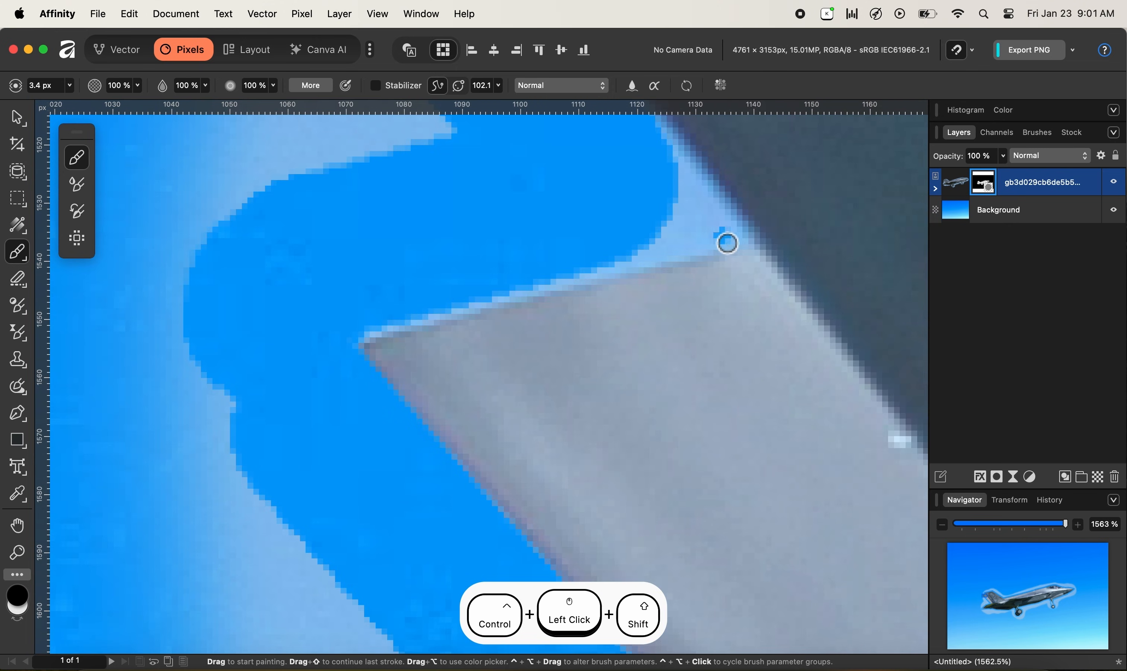
{"action": "key", "text": "super+z"}
{"action": "left_click", "coordinate": [736, 241], "text": "shift"}
{"action": "scroll", "coordinate": [737, 241], "scroll_direction": "up", "scroll_amount": 5}
{"action": "scroll", "coordinate": [737, 242], "scroll_direction": "right", "scroll_amount": 2}
{"action": "left_click", "coordinate": [554, 357], "text": "shift"}
- Mask out the fringe along the top edge of the dark tail fin, toward its front corner
{"action": "scroll", "coordinate": [553, 357], "scroll_direction": "down", "scroll_amount": 3}
{"action": "scroll", "coordinate": [554, 357], "scroll_direction": "right", "scroll_amount": 2}
{"action": "left_click_drag", "start_coordinate": [504, 281], "coordinate": [521, 299]}
{"action": "left_click_drag", "start_coordinate": [247, 120], "coordinate": [308, 340]}
{"action": "left_click_drag", "start_coordinate": [699, 233], "coordinate": [320, 337]}
{"action": "mouse_move", "coordinate": [885, 215]}
{"action": "left_mouse_down"}
{"action": "mouse_move", "coordinate": [645, 253]}
{"action": "mouse_move", "coordinate": [194, 360]}
{"action": "left_mouse_up"}
{"action": "left_click", "coordinate": [675, 261], "text": "shift"}
- Mask out the thin pale fringe along the dark tail fin's sloping front edge, down toward the fuselage
{"action": "left_click_drag", "start_coordinate": [783, 321], "coordinate": [401, 224]}
{"action": "left_click", "coordinate": [764, 459], "text": "shift"}
{"action": "left_click_drag", "start_coordinate": [805, 494], "coordinate": [137, 87]}
{"action": "left_click_drag", "start_coordinate": [772, 473], "coordinate": [208, 127]}
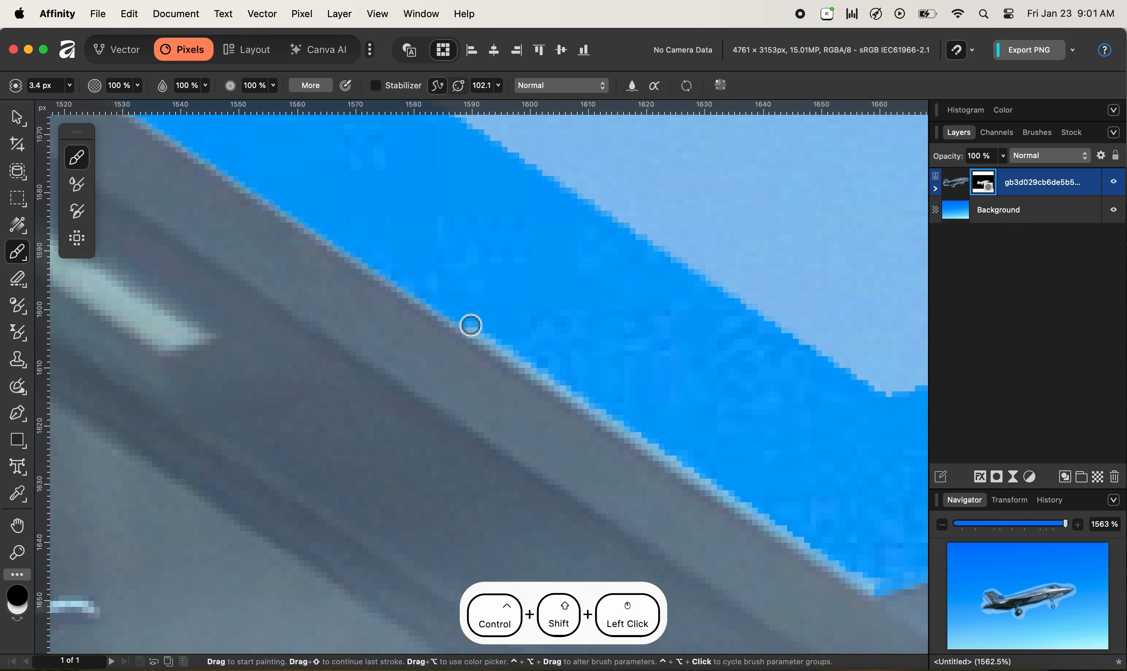
{"action": "left_click", "coordinate": [471, 326], "text": "shift"}
{"action": "left_click_drag", "start_coordinate": [494, 343], "coordinate": [274, 191]}
{"action": "left_click", "coordinate": [666, 443], "text": "shift"}
- Touch up leftover specks of old sky between the main landing gear struts and cables, reducing the brush to 3.2 px
{"action": "key", "text": "super+minus"}
{"action": "key", "text": "super+minus"}
{"action": "key", "text": "super+minus"}
{"action": "mouse_move", "coordinate": [643, 463]}
{"action": "left_mouse_down"}
{"action": "mouse_move", "coordinate": [513, 328]}
{"action": "mouse_move", "coordinate": [219, 124]}
{"action": "left_mouse_up"}
{"action": "left_click_drag", "start_coordinate": [846, 586], "coordinate": [162, 124]}
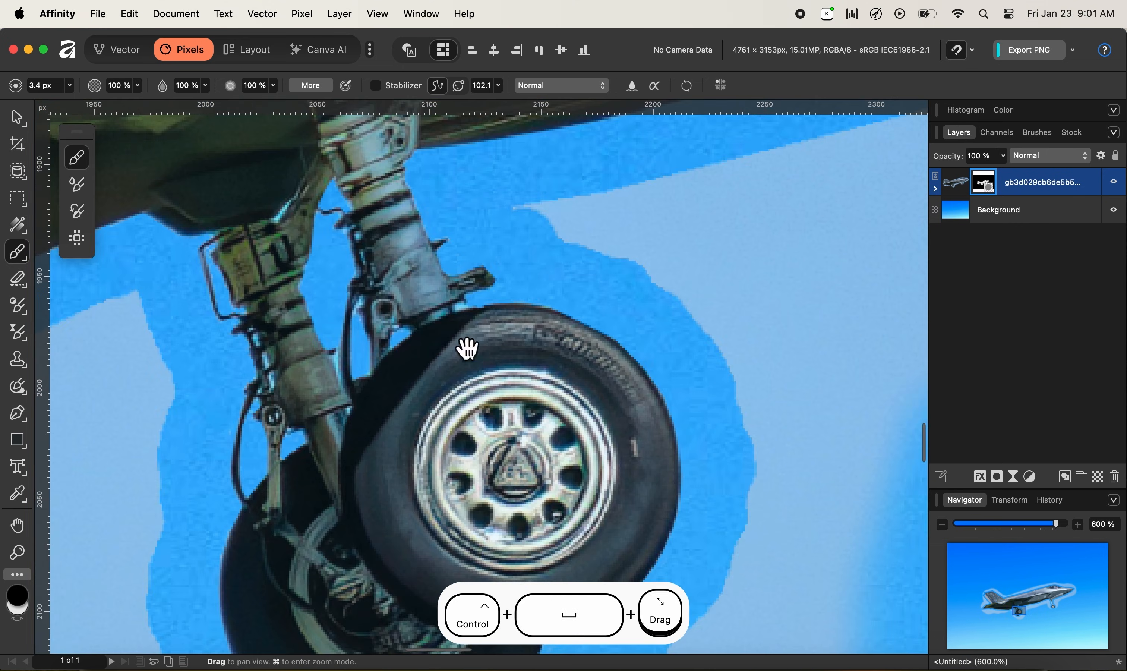
{"action": "left_click_drag", "start_coordinate": [344, 368], "coordinate": [397, 386]}
{"action": "key", "text": "super+equal"}
{"action": "left_click", "coordinate": [535, 292]}
{"action": "left_click_drag", "start_coordinate": [326, 382], "coordinate": [445, 297]}
{"action": "left_click_drag", "start_coordinate": [484, 192], "coordinate": [474, 213]}
{"action": "left_click_drag", "start_coordinate": [429, 166], "coordinate": [420, 393]}
{"action": "mouse_move", "coordinate": [367, 508]}
{"action": "left_mouse_down"}
{"action": "mouse_move", "coordinate": [457, 358]}
{"action": "mouse_move", "coordinate": [477, 283]}
{"action": "left_mouse_up"}
{"action": "left_click", "coordinate": [426, 288]}
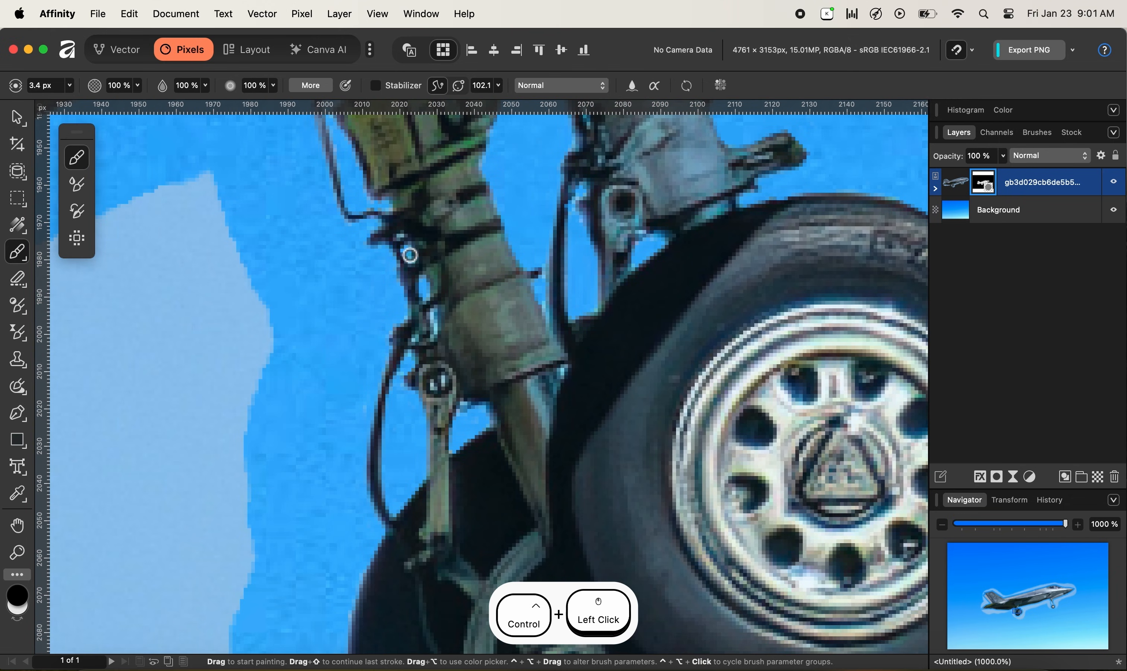
{"action": "scroll", "coordinate": [480, 330], "scroll_direction": "up", "scroll_amount": 5}
{"action": "key", "text": "ctrl+bracketleft"}
{"action": "key", "text": "bracketright"}
{"action": "key", "text": "bracketright"}
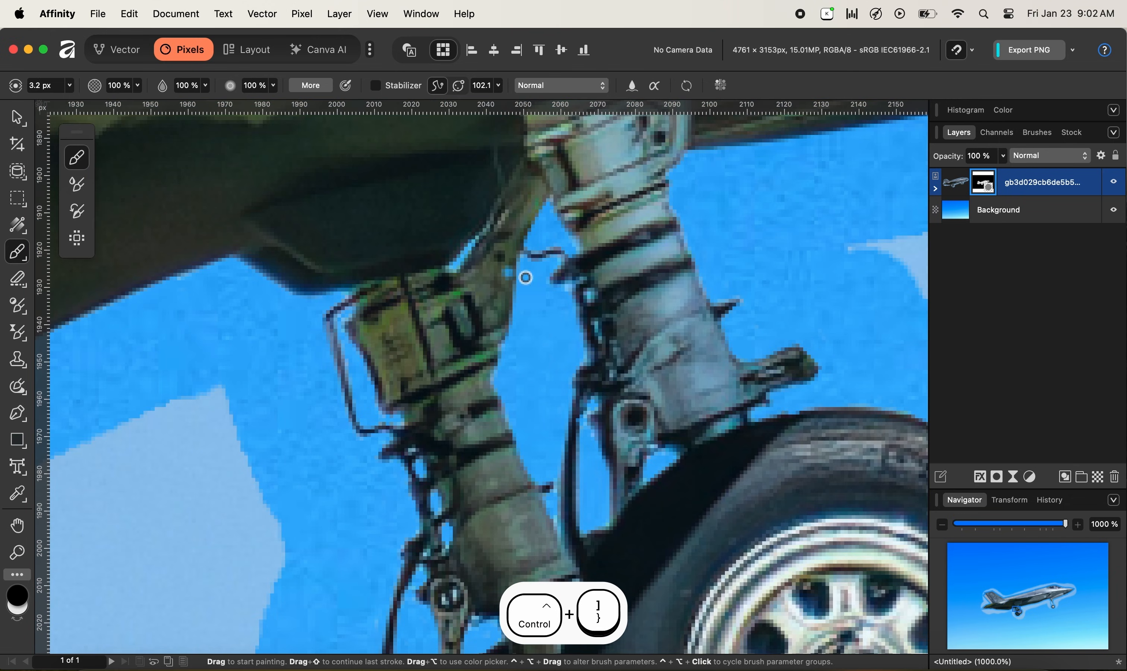
- With a 2.7 px brush, mask thin lines along the nose gear's main strut and lower white link inside the triangular gap
{"action": "left_click_drag", "start_coordinate": [823, 432], "coordinate": [400, 296]}
{"action": "key", "text": "super+minus"}
{"action": "left_click_drag", "start_coordinate": [686, 293], "coordinate": [115, 311]}
{"action": "left_click_drag", "start_coordinate": [860, 174], "coordinate": [100, 316]}
{"action": "mouse_move", "coordinate": [873, 193]}
{"action": "left_mouse_down"}
{"action": "mouse_move", "coordinate": [521, 307]}
{"action": "mouse_move", "coordinate": [490, 247]}
{"action": "left_mouse_up"}
{"action": "key", "text": "super+equal"}
{"action": "key", "text": "bracketright"}
{"action": "key", "text": "bracketright"}
{"action": "key", "text": "bracketright"}
{"action": "key", "text": "bracketright"}
{"action": "key", "text": "bracketright"}
{"action": "mouse_move", "coordinate": [655, 246]}
{"action": "left_mouse_down"}
{"action": "mouse_move", "coordinate": [694, 259]}
{"action": "mouse_move", "coordinate": [766, 333]}
{"action": "left_mouse_up"}
{"action": "left_click_drag", "start_coordinate": [593, 503], "coordinate": [573, 302]}
{"action": "left_click_drag", "start_coordinate": [684, 363], "coordinate": [551, 382]}
{"action": "left_click_drag", "start_coordinate": [427, 185], "coordinate": [430, 254]}
{"action": "left_click", "coordinate": [469, 322]}
{"action": "left_click_drag", "start_coordinate": [471, 220], "coordinate": [487, 545]}
{"action": "mouse_move", "coordinate": [443, 134]}
{"action": "left_mouse_down"}
{"action": "mouse_move", "coordinate": [458, 317]}
{"action": "mouse_move", "coordinate": [470, 320]}
{"action": "left_mouse_up"}
{"action": "key", "text": "super+equal"}
{"action": "key", "text": "ctrl+bracketleft"}
{"action": "key", "text": "ctrl+bracketleft"}
{"action": "key", "text": "ctrl+bracketleft"}
{"action": "key", "text": "ctrl+bracketleft"}
{"action": "key", "text": "ctrl+bracketleft"}
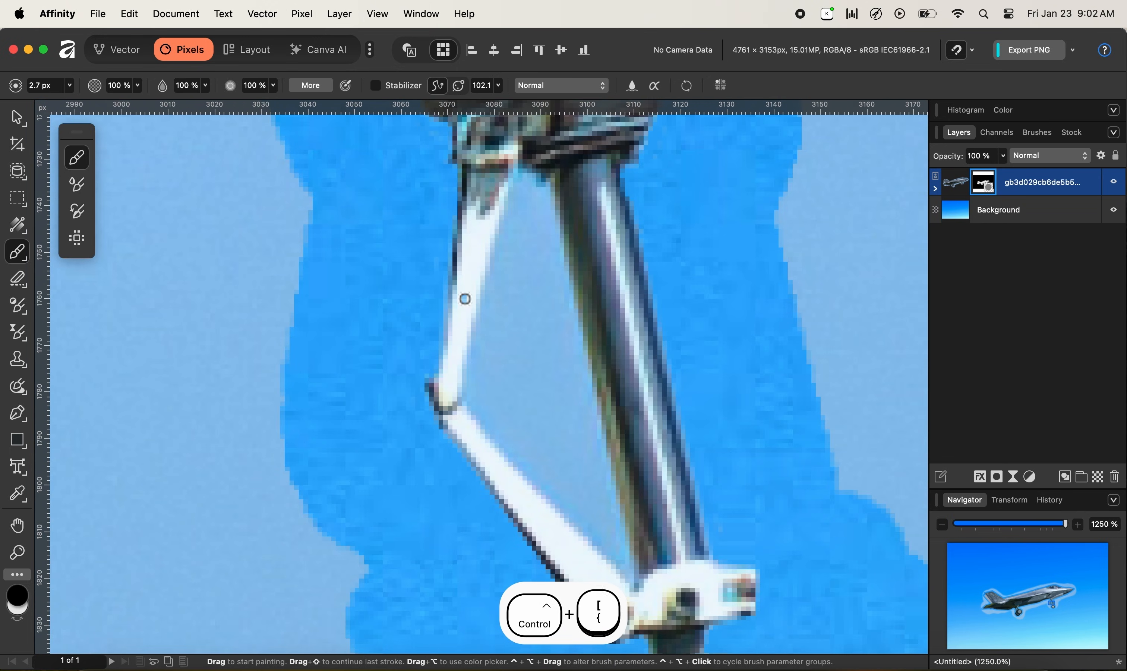
{"action": "left_click_drag", "start_coordinate": [522, 181], "coordinate": [554, 194]}
{"action": "left_click", "coordinate": [626, 556], "text": "shift"}
{"action": "left_click_drag", "start_coordinate": [626, 556], "coordinate": [608, 380]}
{"action": "left_click", "coordinate": [614, 410], "text": "shift"}
{"action": "left_click", "coordinate": [459, 236], "text": "shift"}
{"action": "left_click", "coordinate": [497, 290], "text": "shift"}
{"action": "left_click", "coordinate": [553, 345], "text": "shift"}
- Mask a thin line along the inner edge of the nose gear's upper white link, down to the elbow joint
{"action": "left_click_drag", "start_coordinate": [464, 156], "coordinate": [452, 323]}
{"action": "left_click", "coordinate": [468, 251]}
{"action": "left_click", "coordinate": [468, 251], "text": "shift"}
{"action": "left_click", "coordinate": [449, 339], "text": "shift"}
{"action": "left_click", "coordinate": [440, 389], "text": "shift"}
{"action": "left_click", "coordinate": [495, 171]}
{"action": "left_click", "coordinate": [468, 247], "text": "shift"}
{"action": "left_click", "coordinate": [451, 335], "text": "shift"}
{"action": "left_click", "coordinate": [439, 389], "text": "shift"}
- Mask out a wide band of old sky beside the main strut within the nose gear's triangular gap, using a 4 px brush
{"action": "key", "text": "bracketright"}
{"action": "left_click_drag", "start_coordinate": [509, 185], "coordinate": [509, 199]}
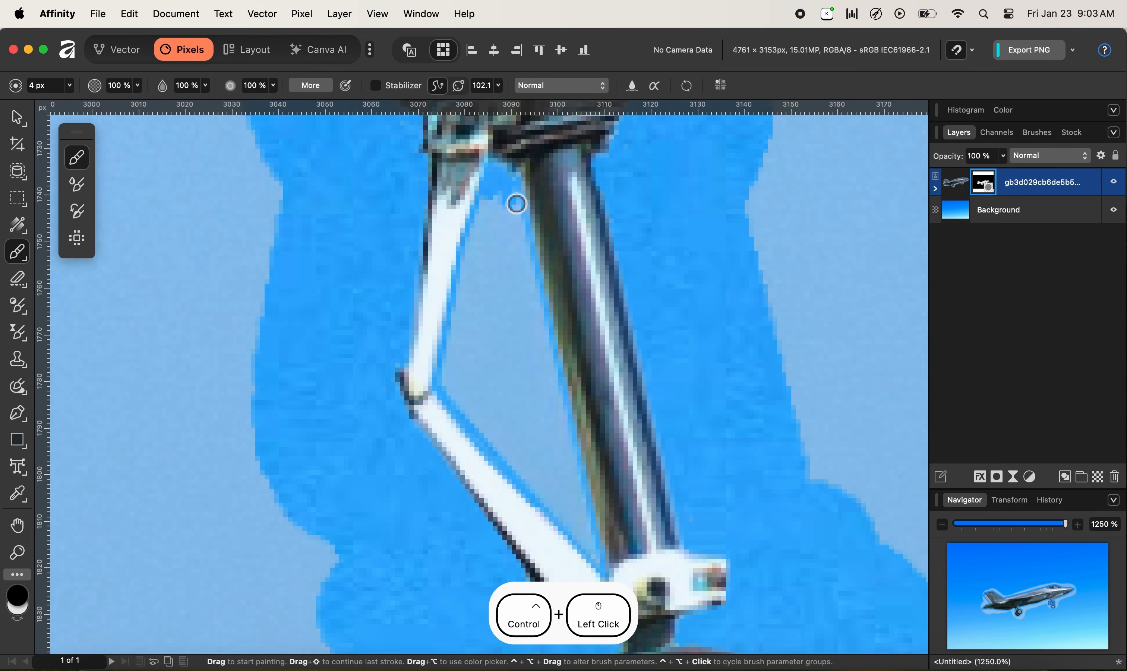
{"action": "left_click", "coordinate": [589, 548], "text": "ctrl+shift"}
{"action": "left_click", "coordinate": [505, 197], "text": "ctrl+shift"}
{"action": "left_click", "coordinate": [586, 544], "text": "ctrl+shift"}
{"action": "left_click", "coordinate": [491, 205], "text": "ctrl+shift"}
{"action": "left_click", "coordinate": [569, 530], "text": "ctrl+shift"}
{"action": "left_click", "coordinate": [485, 223], "text": "ctrl+shift"}
{"action": "left_click", "coordinate": [549, 500], "text": "ctrl+shift"}
{"action": "left_click", "coordinate": [478, 253], "text": "ctrl+shift"}
{"action": "left_click", "coordinate": [542, 497], "text": "ctrl+shift"}
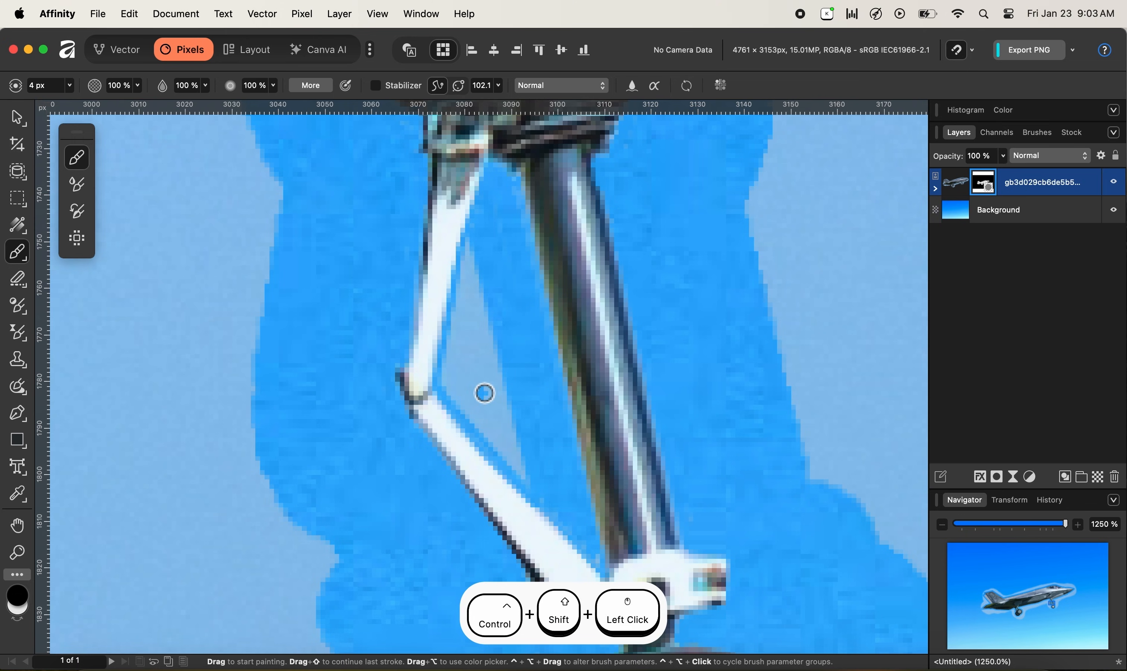
- Mask out the remaining old sky in the middle of the nose gear's triangular gap with a larger brush
{"action": "key", "text": "bracketright"}
{"action": "mouse_move", "coordinate": [478, 275]}
{"action": "left_mouse_down"}
{"action": "mouse_move", "coordinate": [462, 353]}
{"action": "mouse_move", "coordinate": [471, 393]}
{"action": "mouse_move", "coordinate": [514, 417]}
{"action": "left_mouse_up"}
{"action": "left_click_drag", "start_coordinate": [535, 490], "coordinate": [510, 386]}
{"action": "left_click_drag", "start_coordinate": [440, 297], "coordinate": [513, 354]}
{"action": "left_click", "coordinate": [525, 392], "text": "ctrl"}
- Touch up the leftover fringe around the nose gear strut with a 3.2 px brush
{"action": "key", "text": "bracketleft"}
{"action": "key", "text": "bracketleft"}
{"action": "key", "text": "bracketleft"}
{"action": "left_click", "coordinate": [578, 463], "text": "ctrl"}
{"action": "left_click", "coordinate": [519, 397], "text": "ctrl+shift"}
{"action": "left_click_drag", "start_coordinate": [504, 241], "coordinate": [520, 459]}
{"action": "left_click_drag", "start_coordinate": [528, 170], "coordinate": [509, 349]}
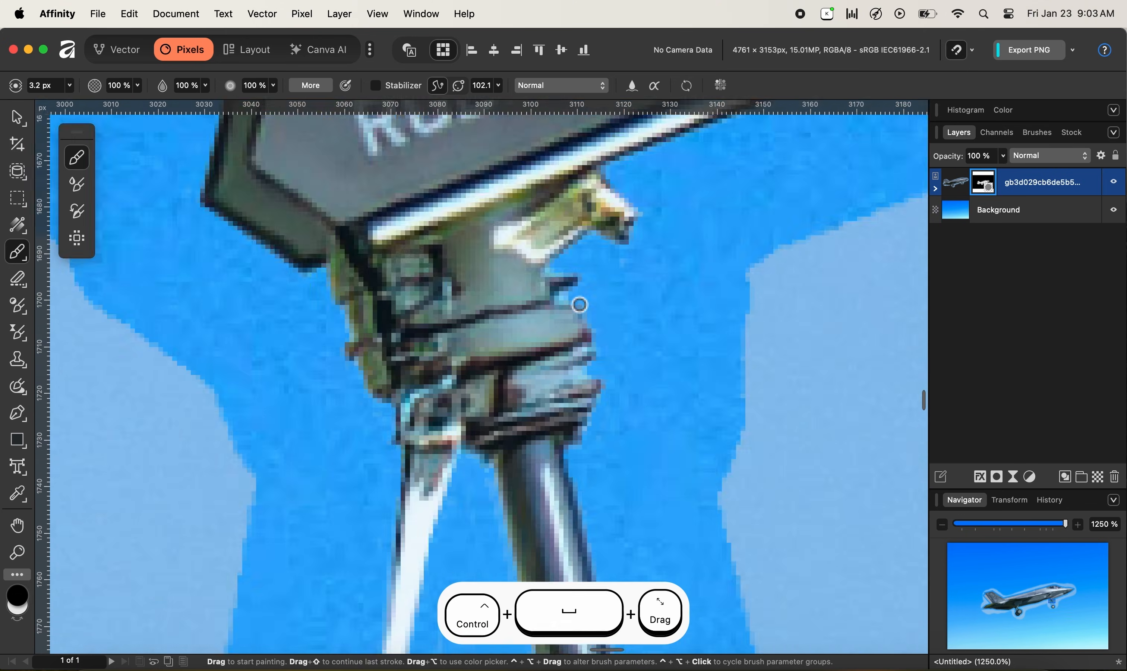
{"action": "left_click_drag", "start_coordinate": [350, 143], "coordinate": [423, 297]}
- Enlarge the brush to 139.8 px for removing the broad pale halo around the whole jet
{"action": "key", "text": "super+minus"}
{"action": "key", "text": "super+minus"}
{"action": "key", "text": "super+minus"}
{"action": "key", "text": "super+minus"}
{"action": "key", "text": "super+minus"}
{"action": "key", "text": "super+minus"}
{"action": "key", "text": "super+minus"}
{"action": "key", "text": "super+minus"}
{"action": "left_click_drag", "start_coordinate": [451, 358], "coordinate": [691, 350]}
{"action": "key", "text": "bracketright"}
{"action": "key", "text": "bracketright"}
{"action": "key", "text": "ctrl+bracketright"}
{"action": "key", "text": "ctrl+bracketright"}
{"action": "left_click", "coordinate": [522, 314], "text": "ctrl"}
{"action": "left_click_drag", "start_coordinate": [584, 361], "coordinate": [538, 353]}
{"action": "key", "text": "bracketright"}
{"action": "key", "text": "bracketright"}
{"action": "key", "text": "bracketright"}
{"action": "key", "text": "bracketright"}
{"action": "key", "text": "bracketright"}
{"action": "key", "text": "bracketright"}
{"action": "key", "text": "bracketright"}
{"action": "key", "text": "bracketright"}
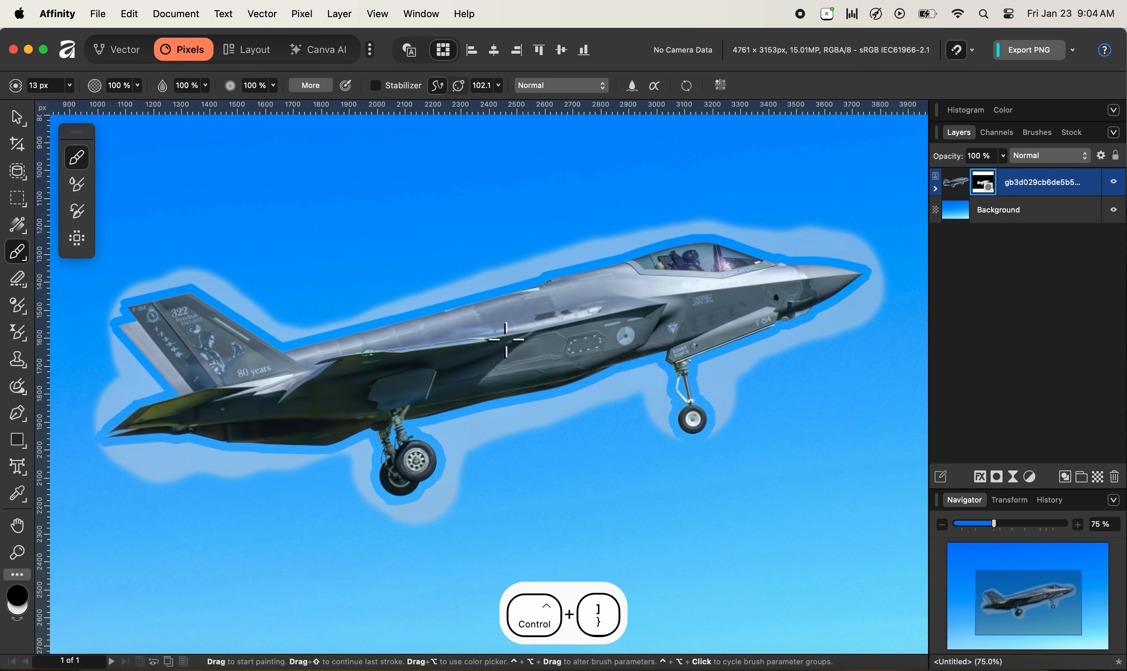
{"action": "key", "text": "bracketright"}
{"action": "key", "text": "bracketright"}
{"action": "key", "text": "bracketright"}
{"action": "key", "text": "bracketright"}
{"action": "key", "text": "bracketright"}
{"action": "key", "text": "bracketright"}
{"action": "key", "text": "bracketright"}
{"action": "key", "text": "bracketright"}
{"action": "key", "text": "bracketright"}
{"action": "key", "text": "bracketright"}
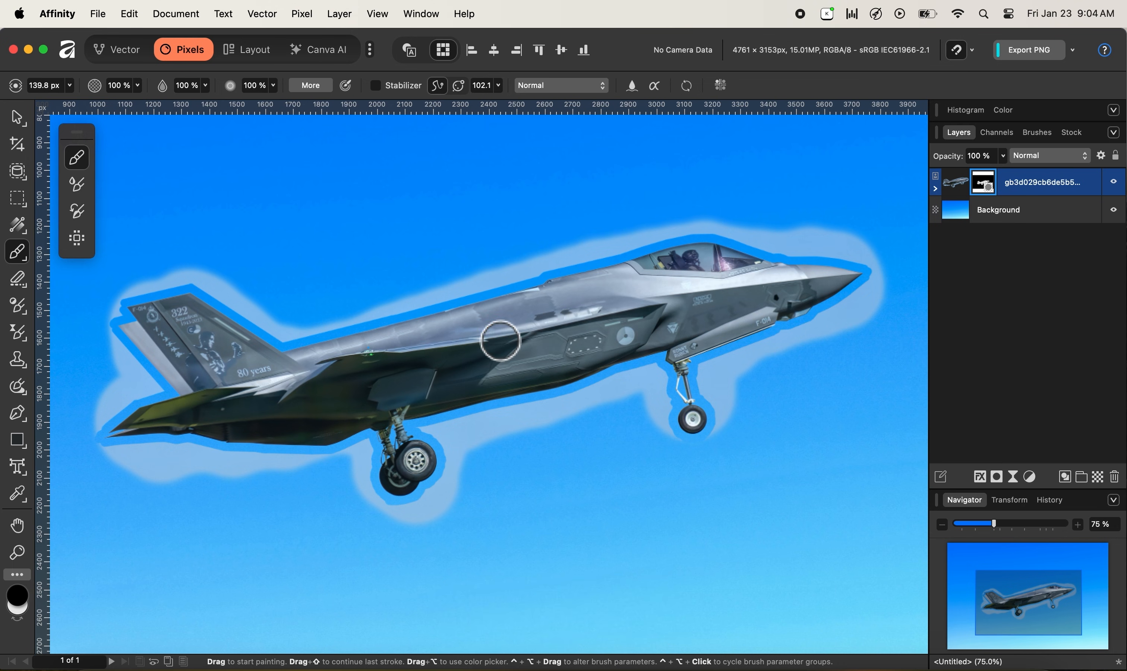
- Mask out the pale halo under the fuselage between the nose gear and main gear with a 73 px brush
{"action": "key", "text": "super+plus"}
{"action": "key", "text": "super+plus"}
{"action": "left_click_drag", "start_coordinate": [461, 348], "coordinate": [411, 211]}
{"action": "key", "text": "bracketleft"}
{"action": "key", "text": "bracketleft"}
{"action": "key", "text": "bracketleft"}
{"action": "key", "text": "bracketleft"}
{"action": "key", "text": "bracketleft"}
{"action": "key", "text": "bracketleft"}
{"action": "left_click", "coordinate": [333, 352]}
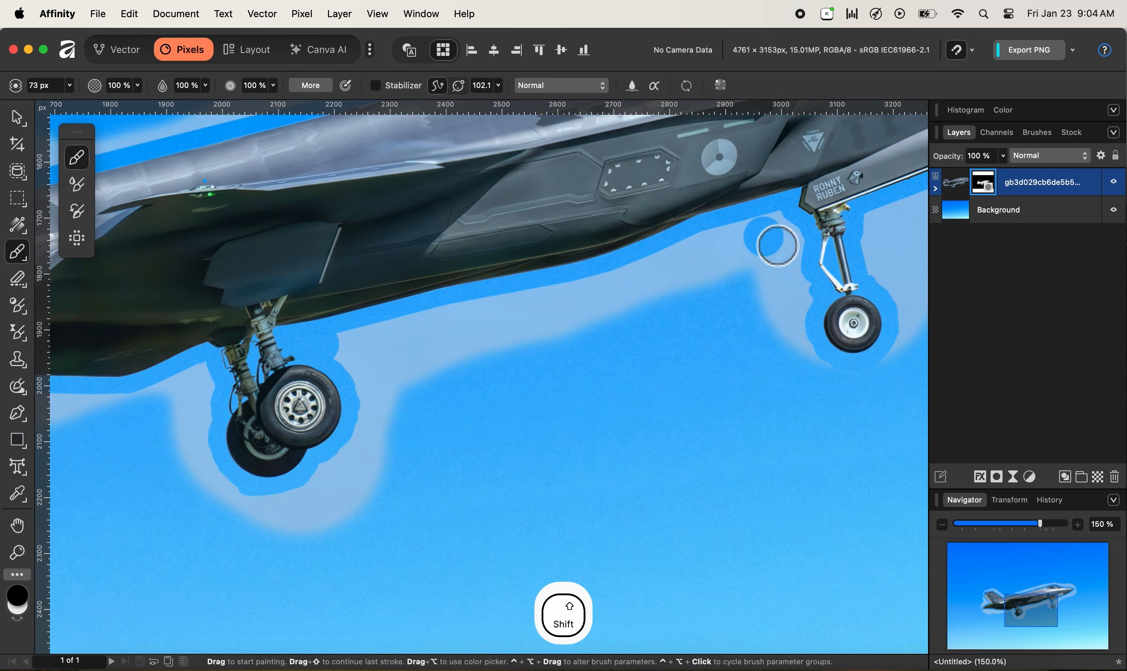
{"action": "left_click", "coordinate": [618, 287], "text": "shift"}
{"action": "left_click", "coordinate": [785, 246], "text": "shift"}
{"action": "left_click", "coordinate": [380, 372], "text": "shift"}
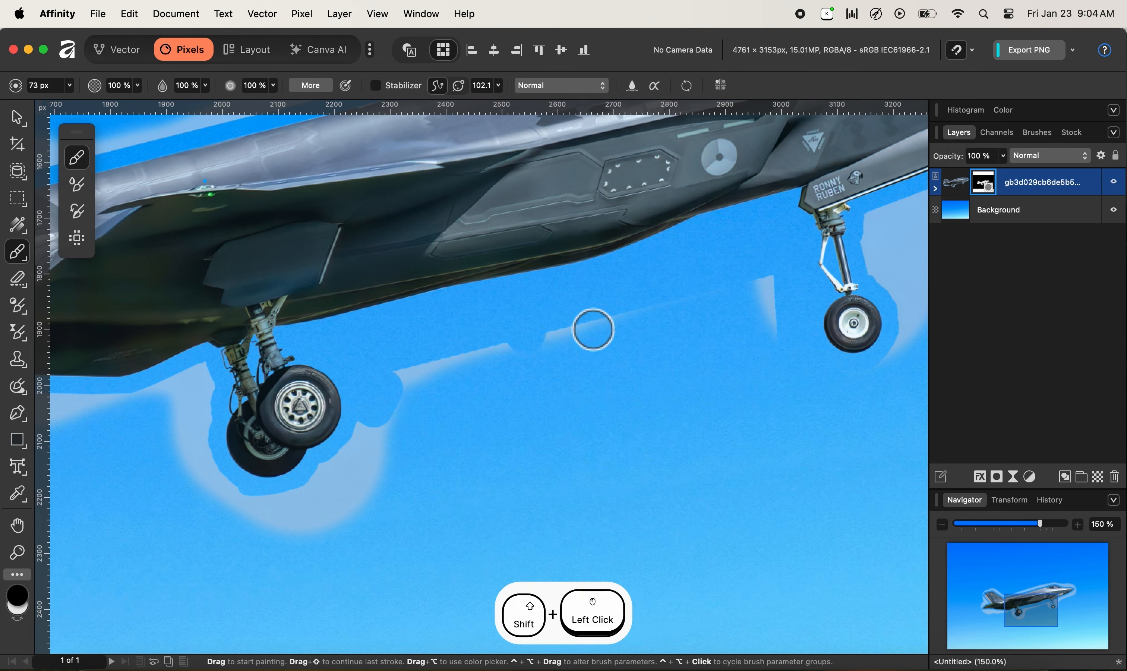
- Mask out the pale halo around the main landing gear wheels
{"action": "left_click_drag", "start_coordinate": [394, 458], "coordinate": [584, 308]}
{"action": "mouse_move", "coordinate": [571, 296]}
{"action": "left_mouse_down"}
{"action": "mouse_move", "coordinate": [577, 332]}
{"action": "mouse_move", "coordinate": [436, 367]}
{"action": "mouse_move", "coordinate": [555, 388]}
{"action": "left_mouse_up"}
{"action": "mouse_move", "coordinate": [517, 276]}
{"action": "left_mouse_down"}
{"action": "mouse_move", "coordinate": [533, 292]}
{"action": "mouse_move", "coordinate": [549, 396]}
{"action": "left_mouse_up"}
- Mask out the pale halo beneath and behind the jet's tail end
{"action": "scroll", "coordinate": [830, 327], "scroll_direction": "left", "scroll_amount": 10}
{"action": "left_click", "coordinate": [365, 304], "text": "shift"}
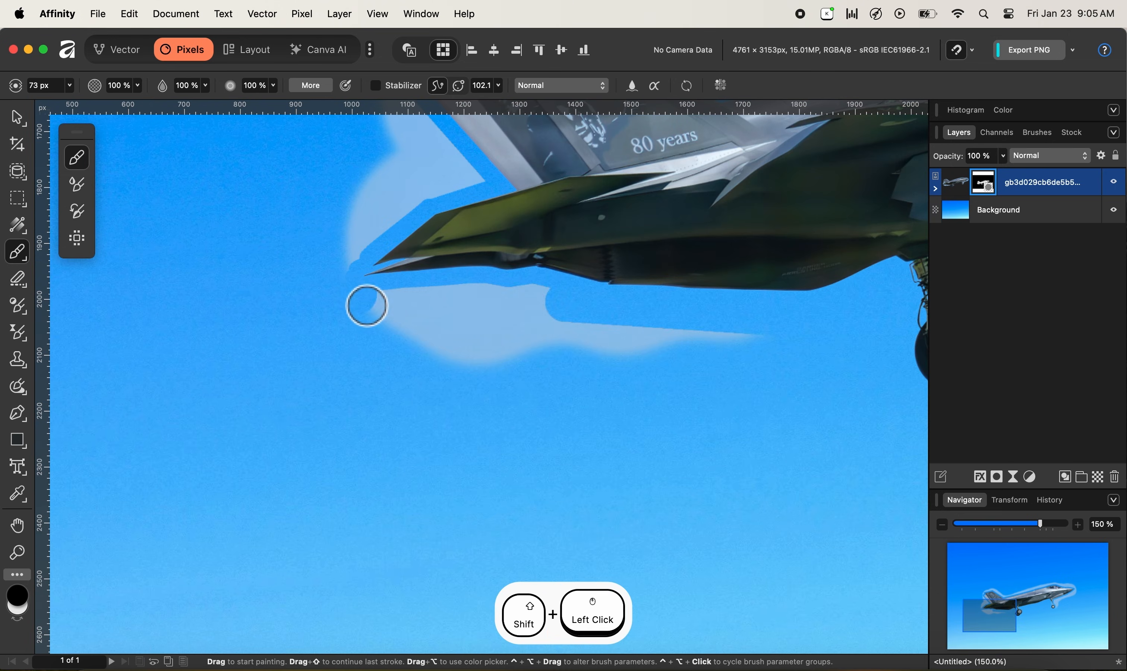
{"action": "left_click", "coordinate": [507, 353], "text": "shift"}
{"action": "left_click_drag", "start_coordinate": [508, 353], "coordinate": [509, 379]}
{"action": "left_click_drag", "start_coordinate": [343, 246], "coordinate": [346, 403]}
{"action": "mouse_move", "coordinate": [391, 222]}
{"action": "left_mouse_down"}
{"action": "mouse_move", "coordinate": [406, 264]}
{"action": "mouse_move", "coordinate": [362, 414]}
{"action": "mouse_move", "coordinate": [398, 277]}
{"action": "left_mouse_up"}
{"action": "mouse_move", "coordinate": [384, 178]}
{"action": "left_mouse_down"}
{"action": "mouse_move", "coordinate": [344, 333]}
{"action": "mouse_move", "coordinate": [377, 307]}
{"action": "left_mouse_up"}
- Mask out the pale halo around the tail fin and along the upper fuselage
{"action": "left_click", "coordinate": [516, 275], "text": "shift"}
{"action": "left_click_drag", "start_coordinate": [610, 310], "coordinate": [393, 322]}
{"action": "left_click", "coordinate": [469, 389], "text": "shift"}
{"action": "left_click_drag", "start_coordinate": [484, 378], "coordinate": [525, 381]}
{"action": "left_click_drag", "start_coordinate": [805, 284], "coordinate": [475, 317]}
{"action": "left_click", "coordinate": [644, 309], "text": "shift"}
{"action": "left_click_drag", "start_coordinate": [640, 309], "coordinate": [357, 358]}
- Mask out the remaining halo around the canopy, nose and nose gear
{"action": "mouse_move", "coordinate": [588, 299]}
{"action": "left_mouse_down"}
{"action": "mouse_move", "coordinate": [257, 383]}
{"action": "mouse_move", "coordinate": [629, 294]}
{"action": "mouse_move", "coordinate": [714, 292]}
{"action": "left_mouse_up"}
{"action": "left_click_drag", "start_coordinate": [694, 279], "coordinate": [415, 255]}
{"action": "left_click", "coordinate": [680, 327], "text": "shift"}
{"action": "mouse_move", "coordinate": [679, 326]}
{"action": "left_mouse_down"}
{"action": "mouse_move", "coordinate": [451, 276]}
{"action": "mouse_move", "coordinate": [544, 247]}
{"action": "left_mouse_up"}
{"action": "mouse_move", "coordinate": [544, 247]}
{"action": "left_mouse_down"}
{"action": "mouse_move", "coordinate": [574, 282]}
{"action": "mouse_move", "coordinate": [347, 418]}
{"action": "mouse_move", "coordinate": [235, 520]}
{"action": "mouse_move", "coordinate": [282, 471]}
{"action": "left_mouse_up"}
{"action": "left_click", "coordinate": [574, 337], "text": "shift"}
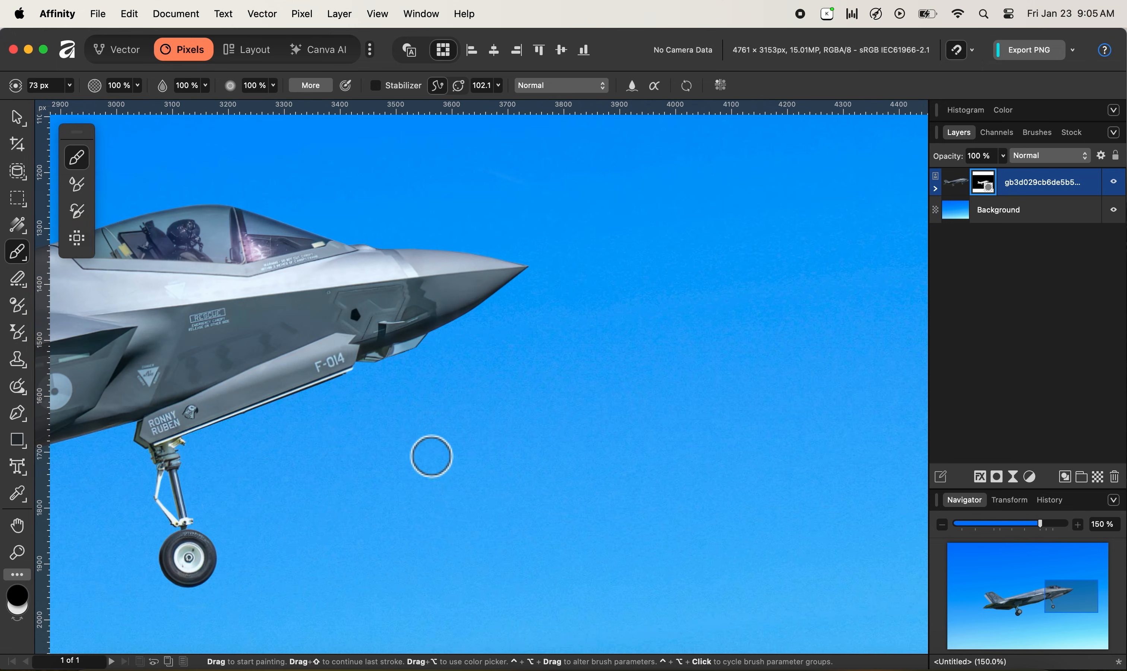
{"action": "key", "text": "super+0"}
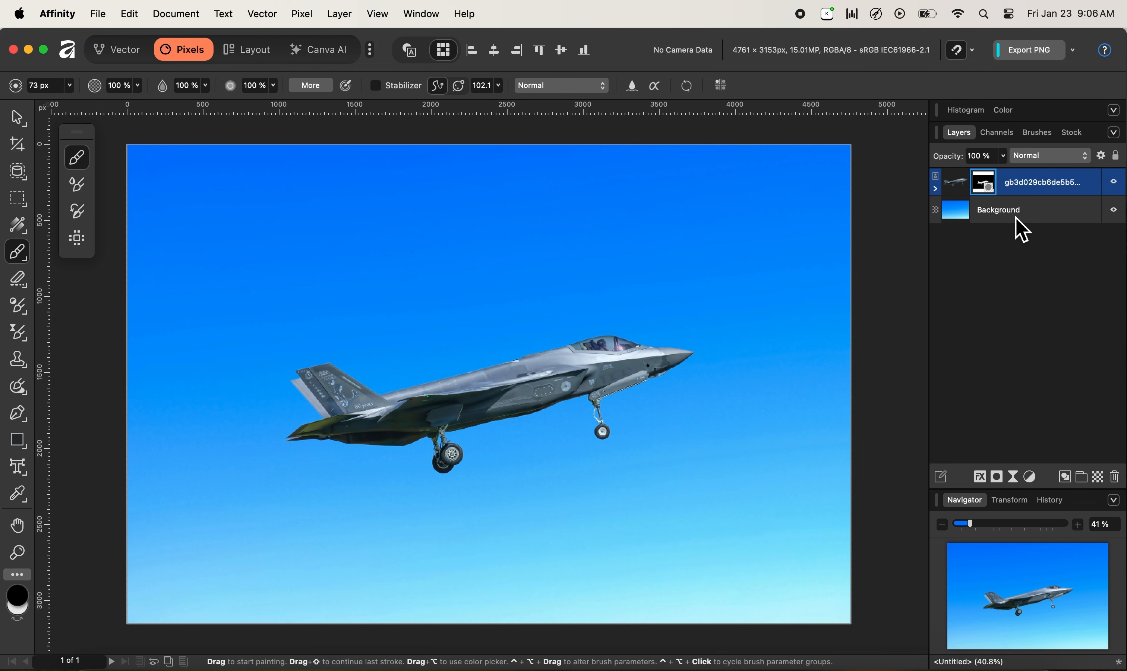
- Add a Curves adjustment above the jet layer
{"action": "left_click", "coordinate": [1033, 478]}
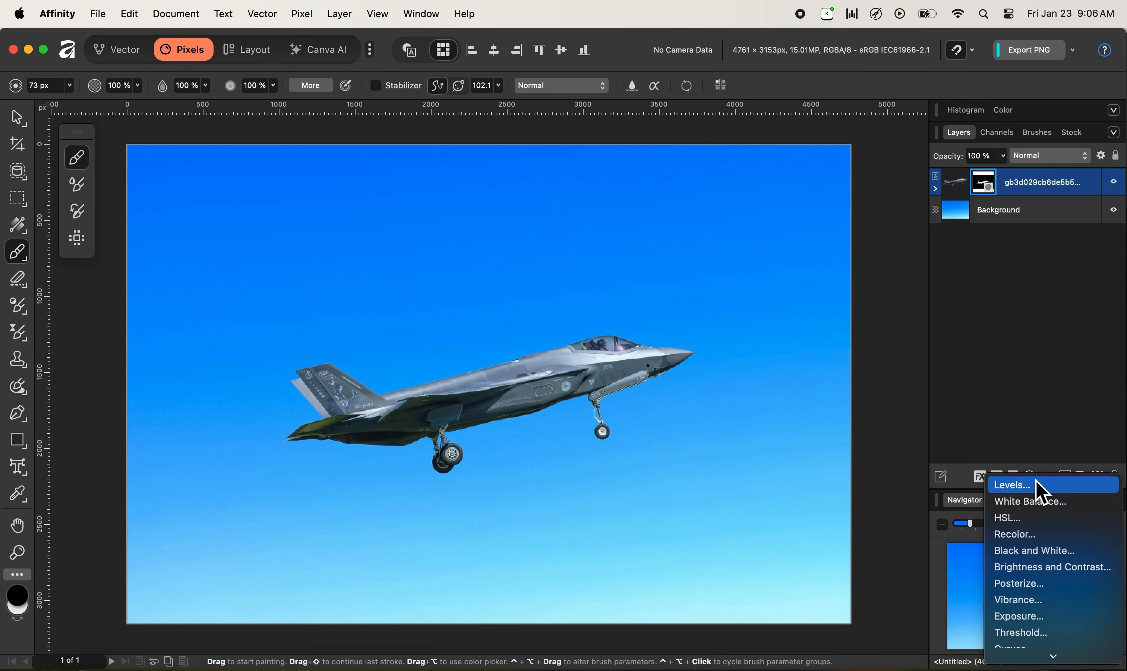
{"action": "mouse_move", "coordinate": [1047, 653]}
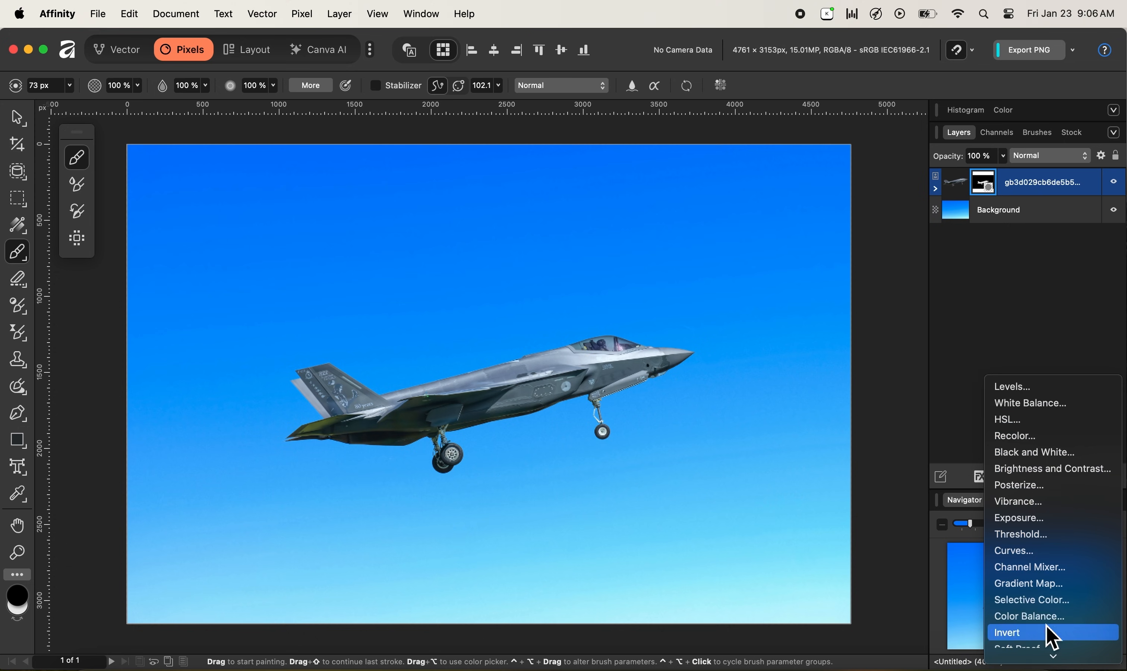
{"action": "left_click", "coordinate": [1045, 551]}
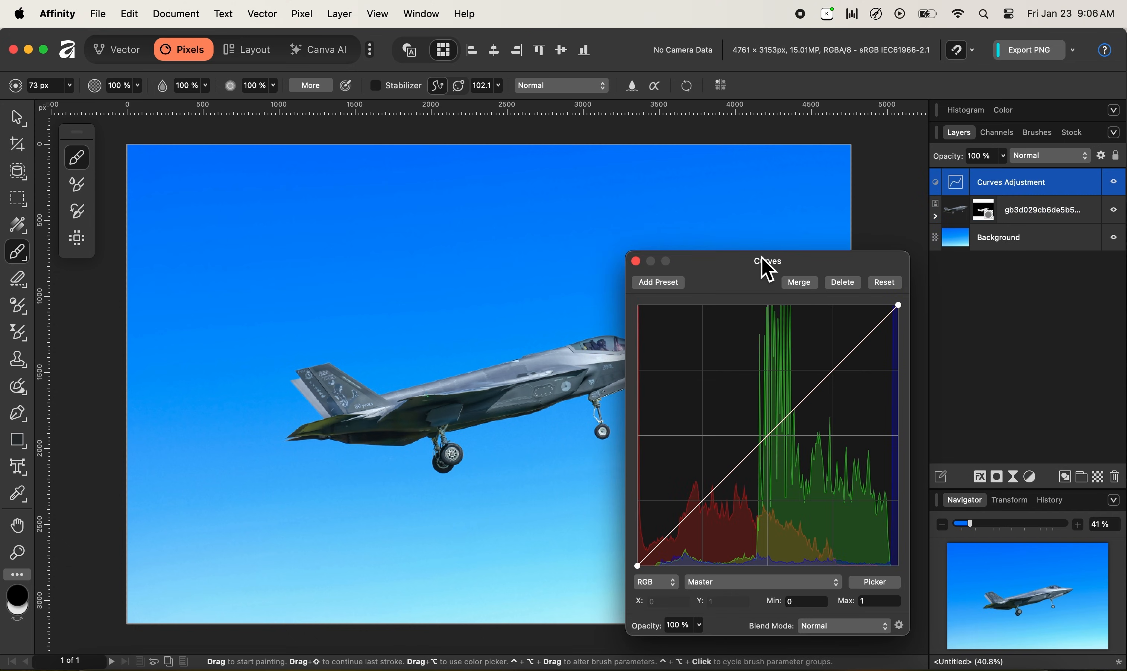
{"action": "left_click_drag", "start_coordinate": [779, 277], "coordinate": [875, 254]}
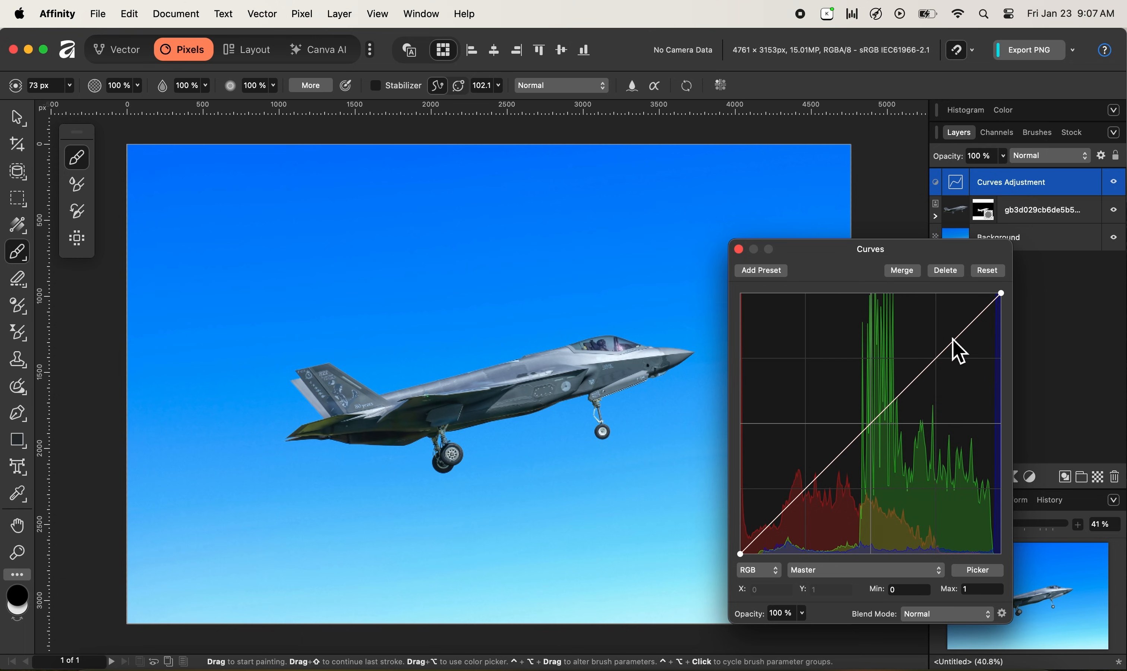
- Shape the master curve into a gentle S, with points at about X 0.715, Y 0.777 and X 0.274, Y 0.233
{"action": "mouse_move", "coordinate": [940, 363]}
{"action": "left_mouse_down"}
{"action": "mouse_move", "coordinate": [935, 373]}
{"action": "mouse_move", "coordinate": [927, 359]}
{"action": "left_mouse_up"}
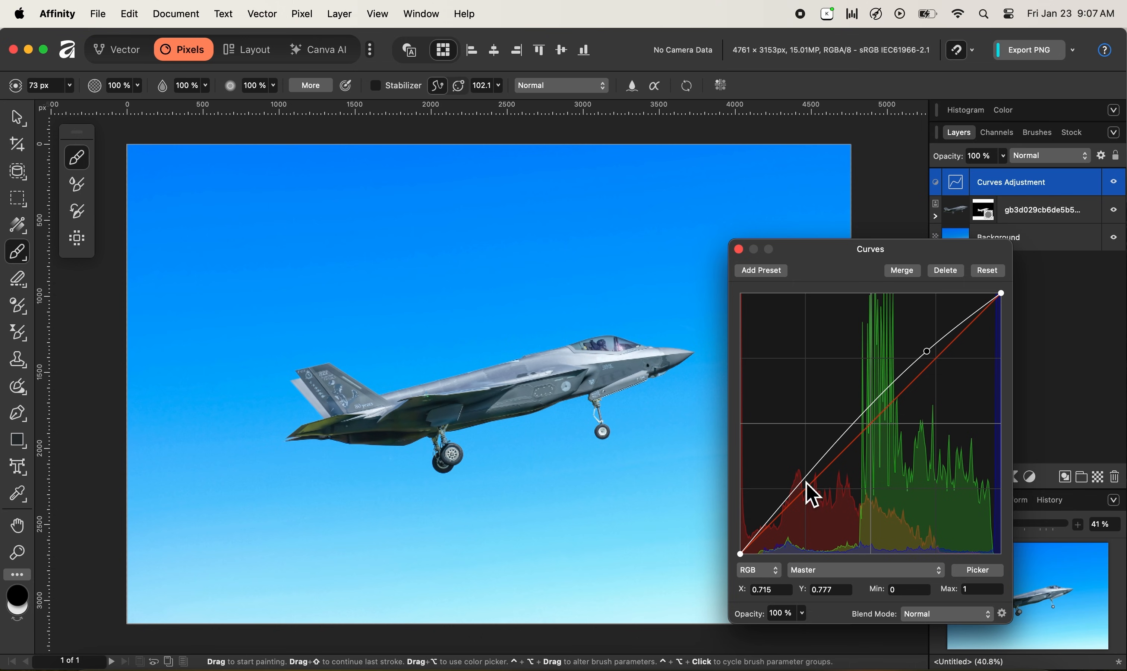
{"action": "left_click_drag", "start_coordinate": [807, 480], "coordinate": [815, 496]}
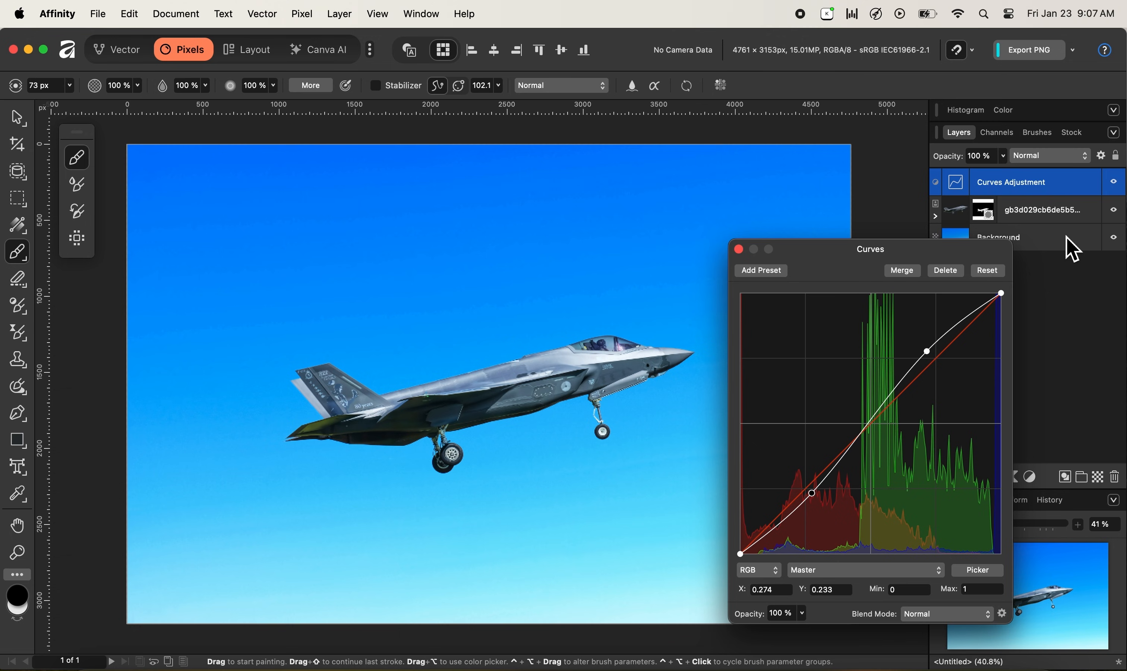
{"action": "left_click", "coordinate": [739, 249]}
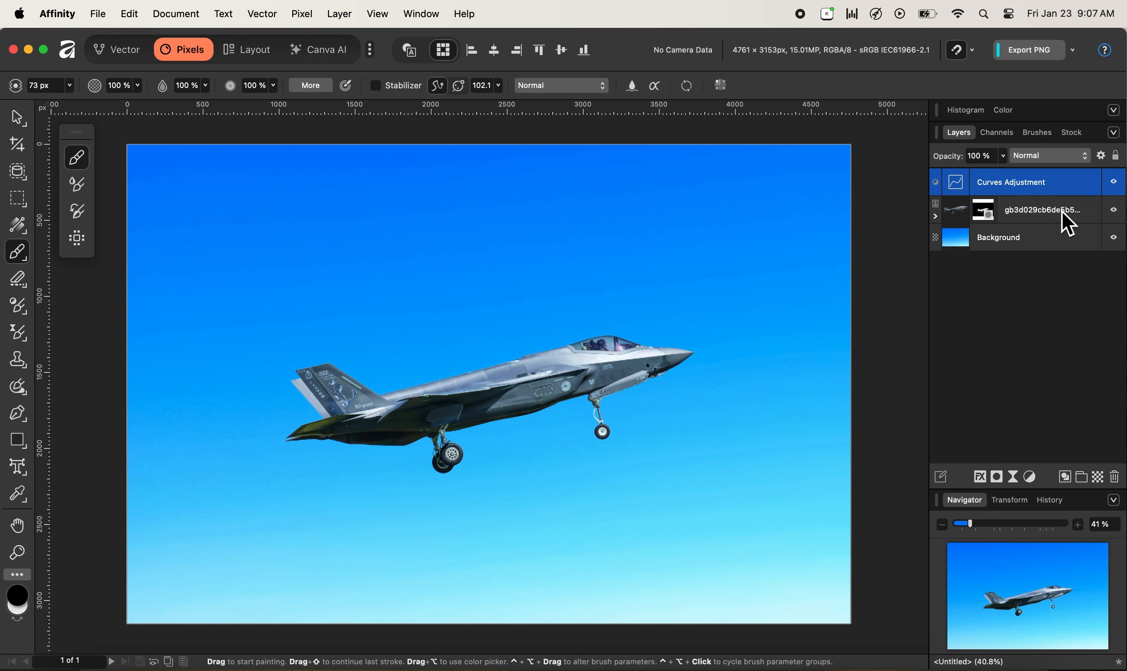
- Nest the Curves adjustment inside the jet layer so it affects only the jet, and expand that layer's contents
{"action": "left_click_drag", "start_coordinate": [1073, 185], "coordinate": [1066, 220]}
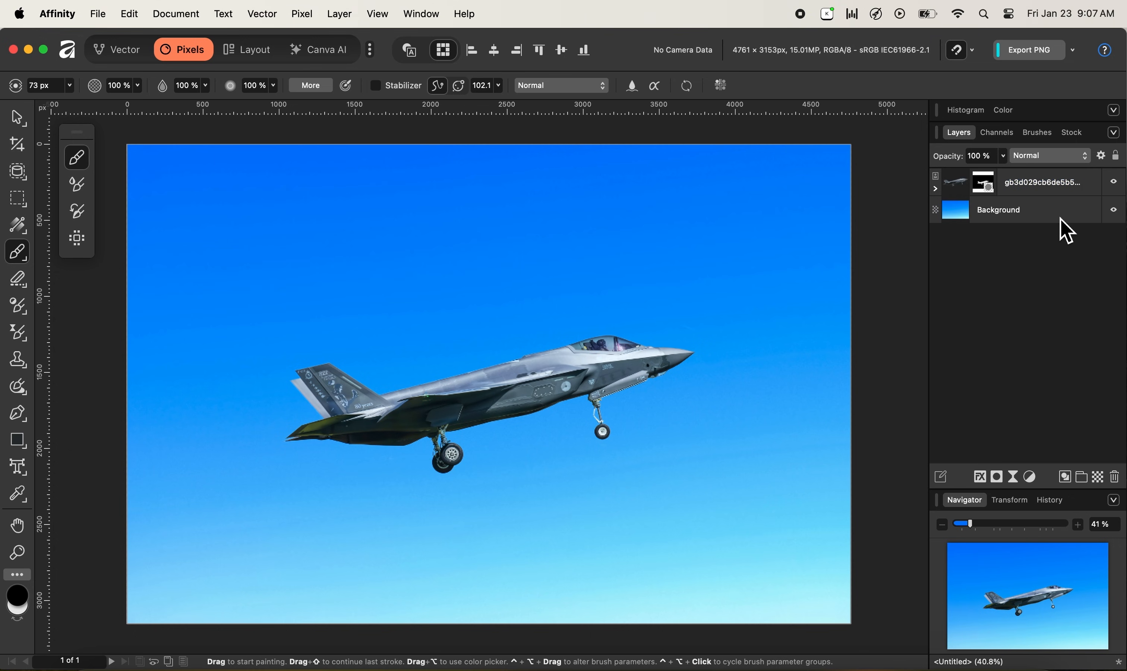
{"action": "left_click", "coordinate": [935, 190]}
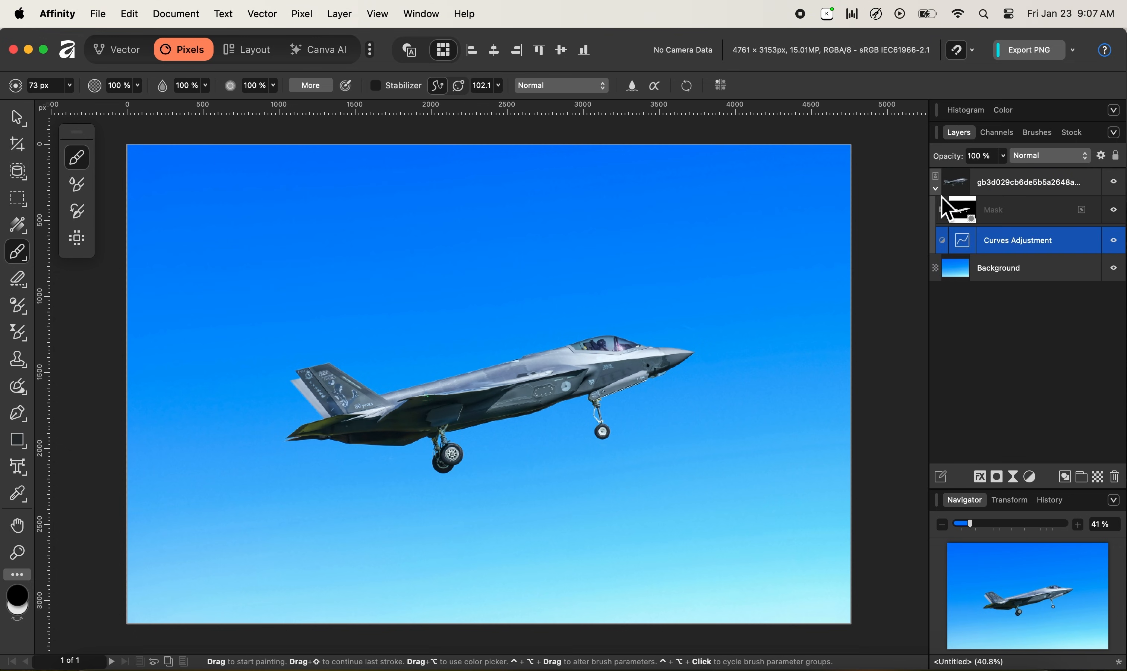
- Strengthen the jet's S-curve by moving the highlight point to about X 0.686, Y 0.798 and the shadow point to X 0.285, Y 0.22
{"action": "double_click", "coordinate": [971, 252]}
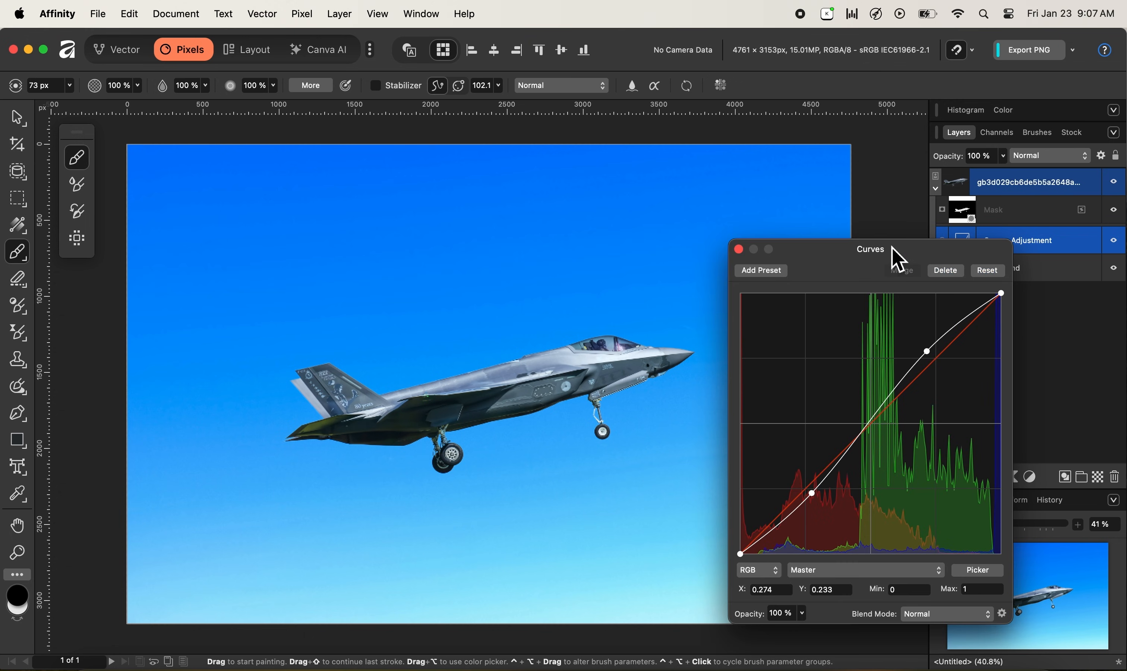
{"action": "left_click_drag", "start_coordinate": [885, 256], "coordinate": [894, 206]}
{"action": "left_click", "coordinate": [935, 300]}
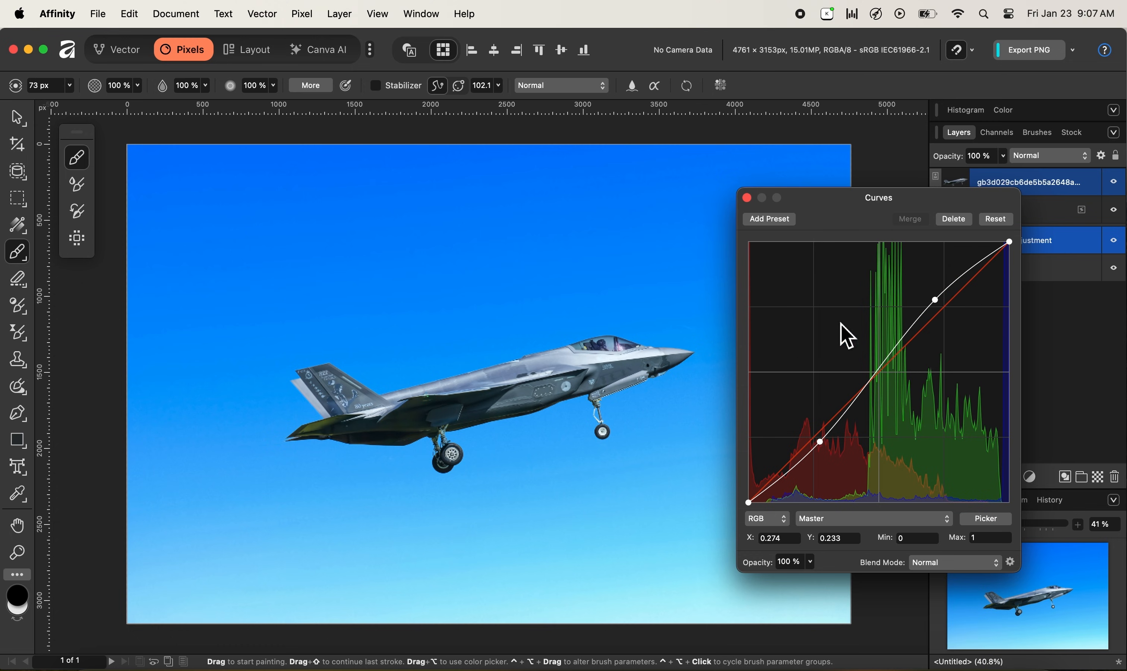
{"action": "left_click_drag", "start_coordinate": [936, 303], "coordinate": [931, 300]}
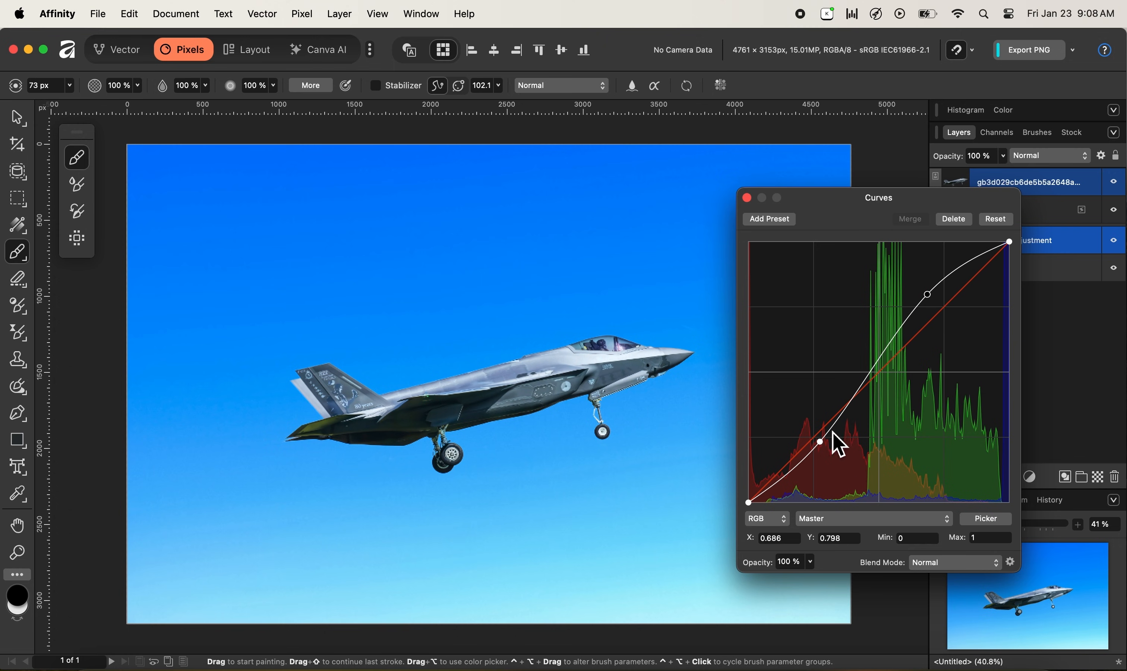
{"action": "left_click_drag", "start_coordinate": [825, 443], "coordinate": [827, 449]}
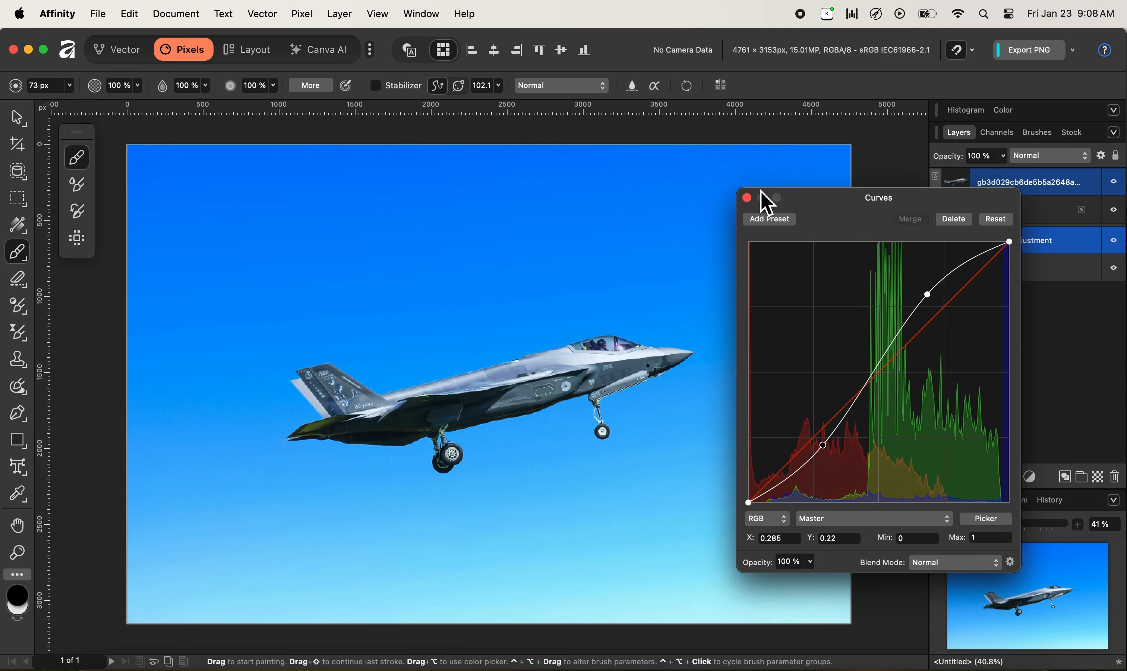
{"action": "left_click", "coordinate": [747, 198]}
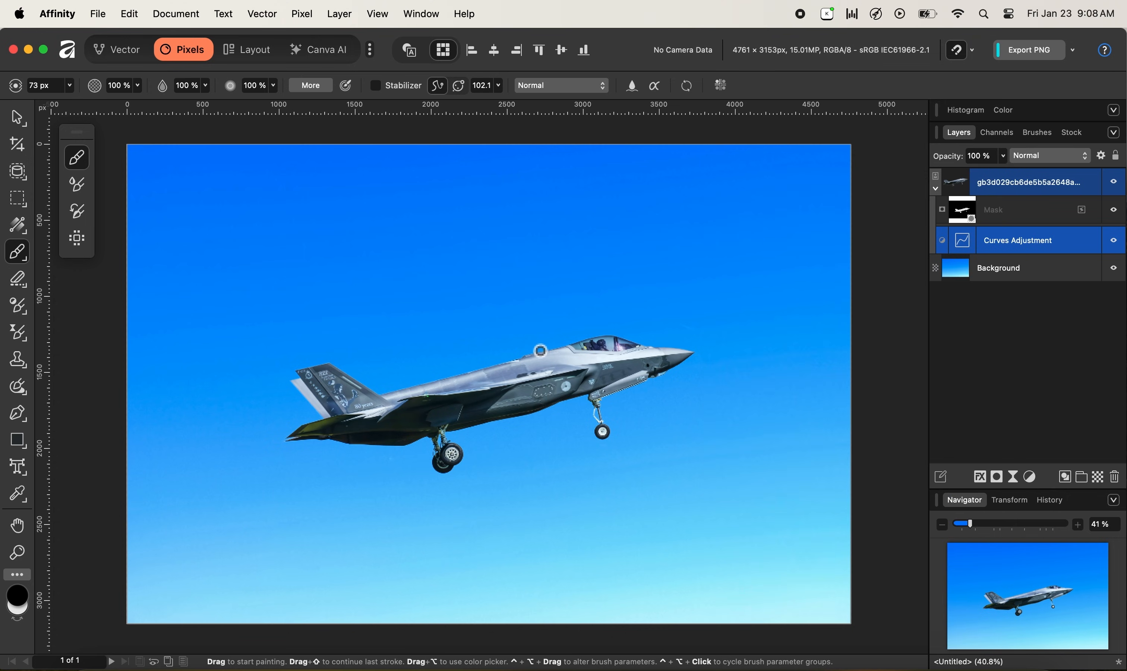